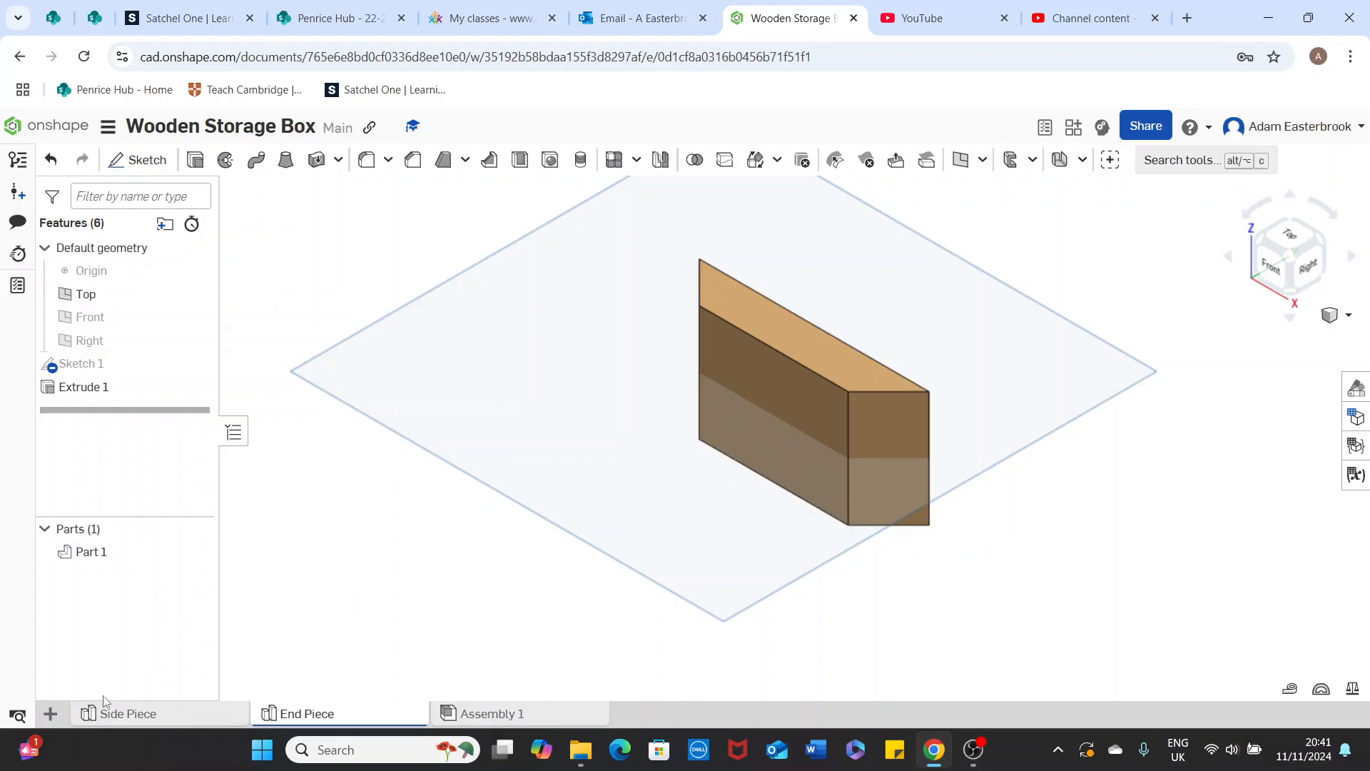
# Create a new part studio in the document and rename it "Lid and Base".
pyautogui.click(52, 715)
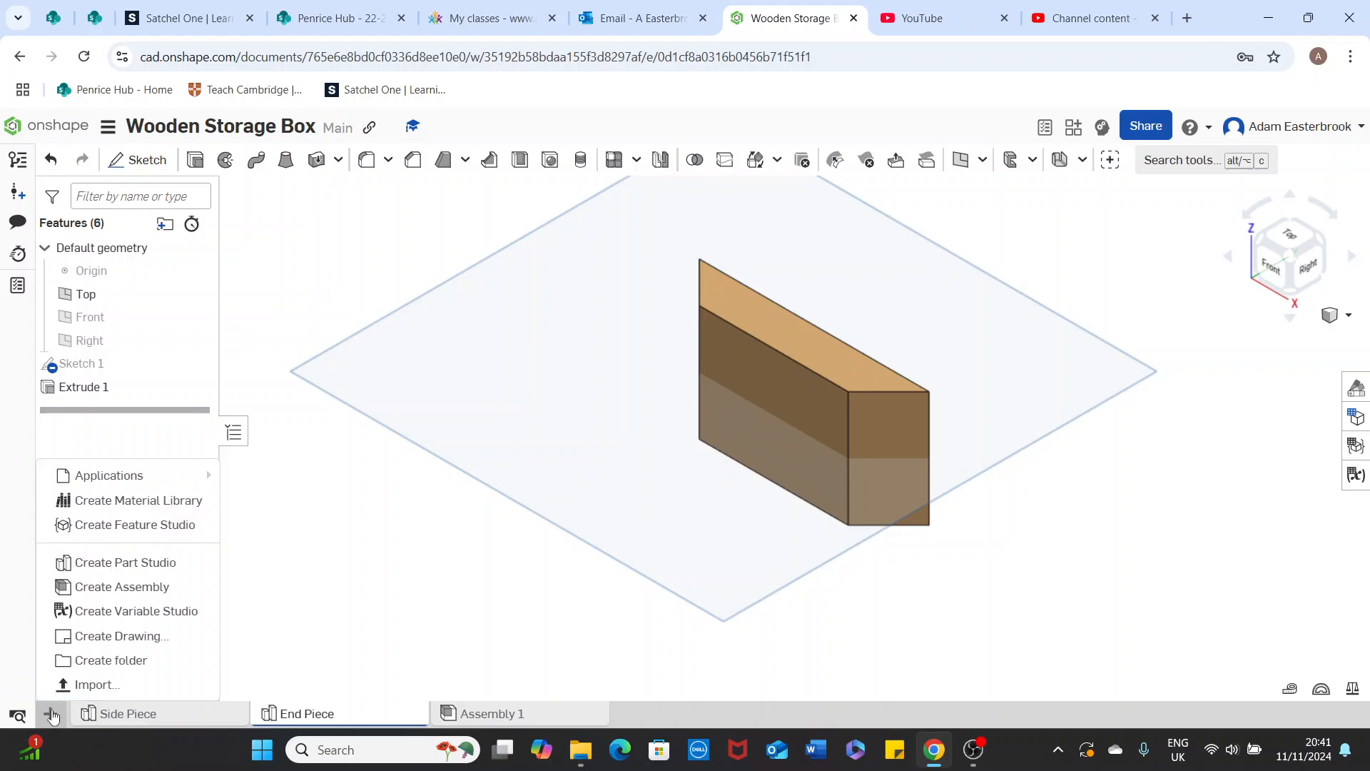
pyautogui.click(116, 564)
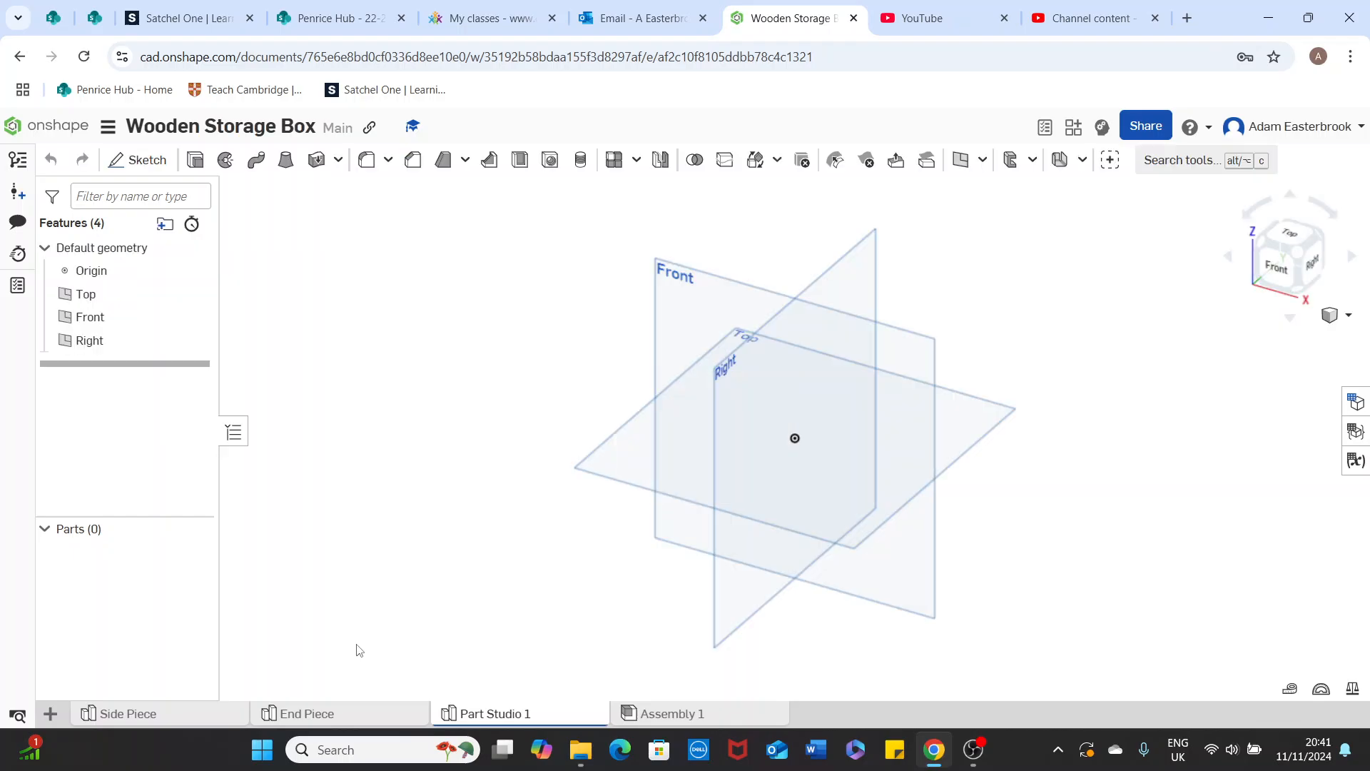
pyautogui.rightClick(501, 713)
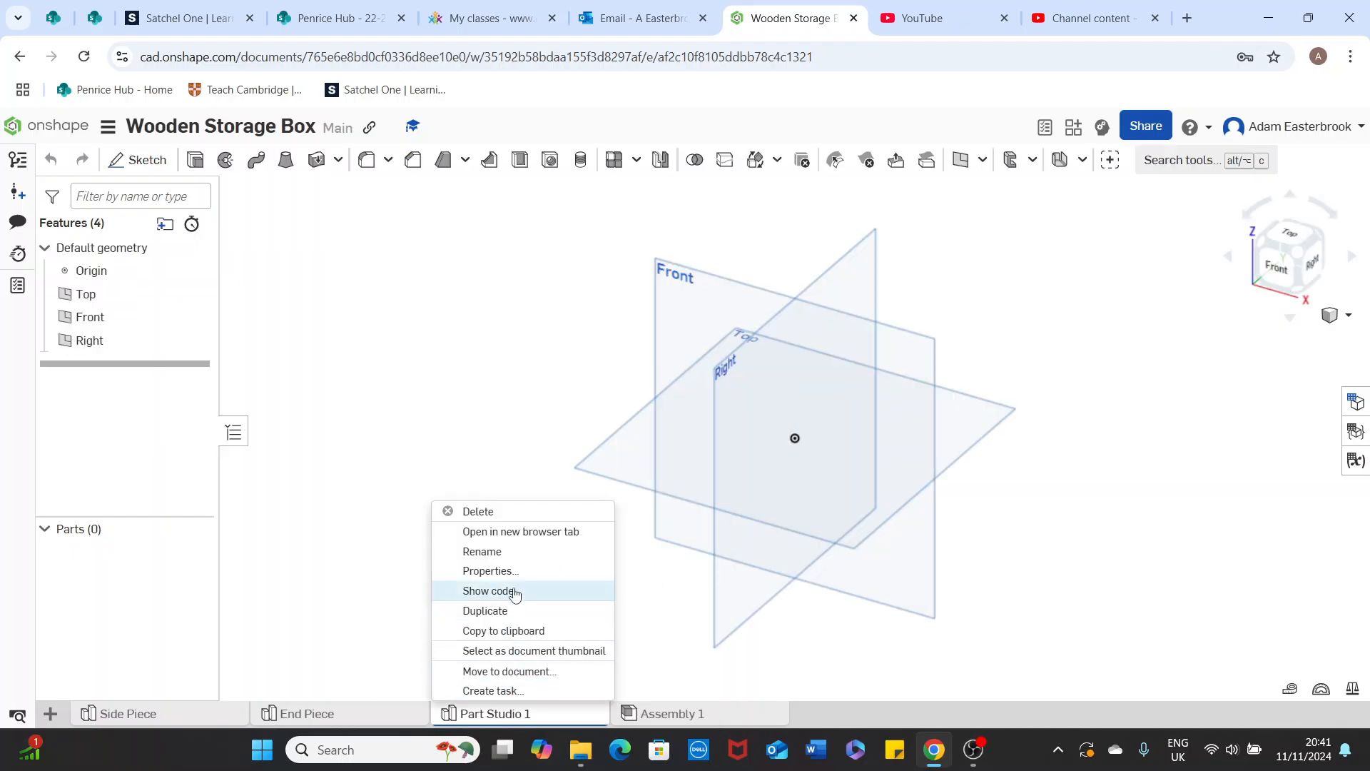
pyautogui.click(511, 561)
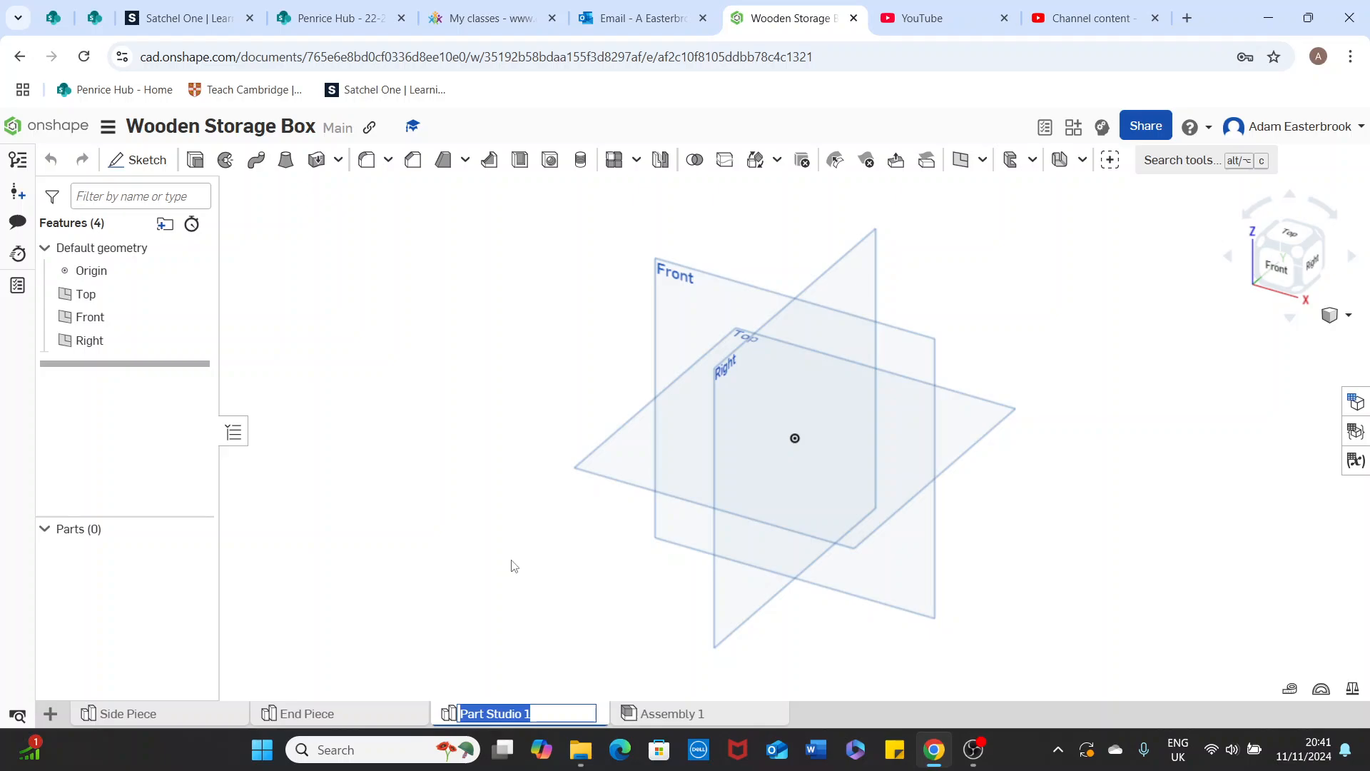
pyautogui.write('1L')
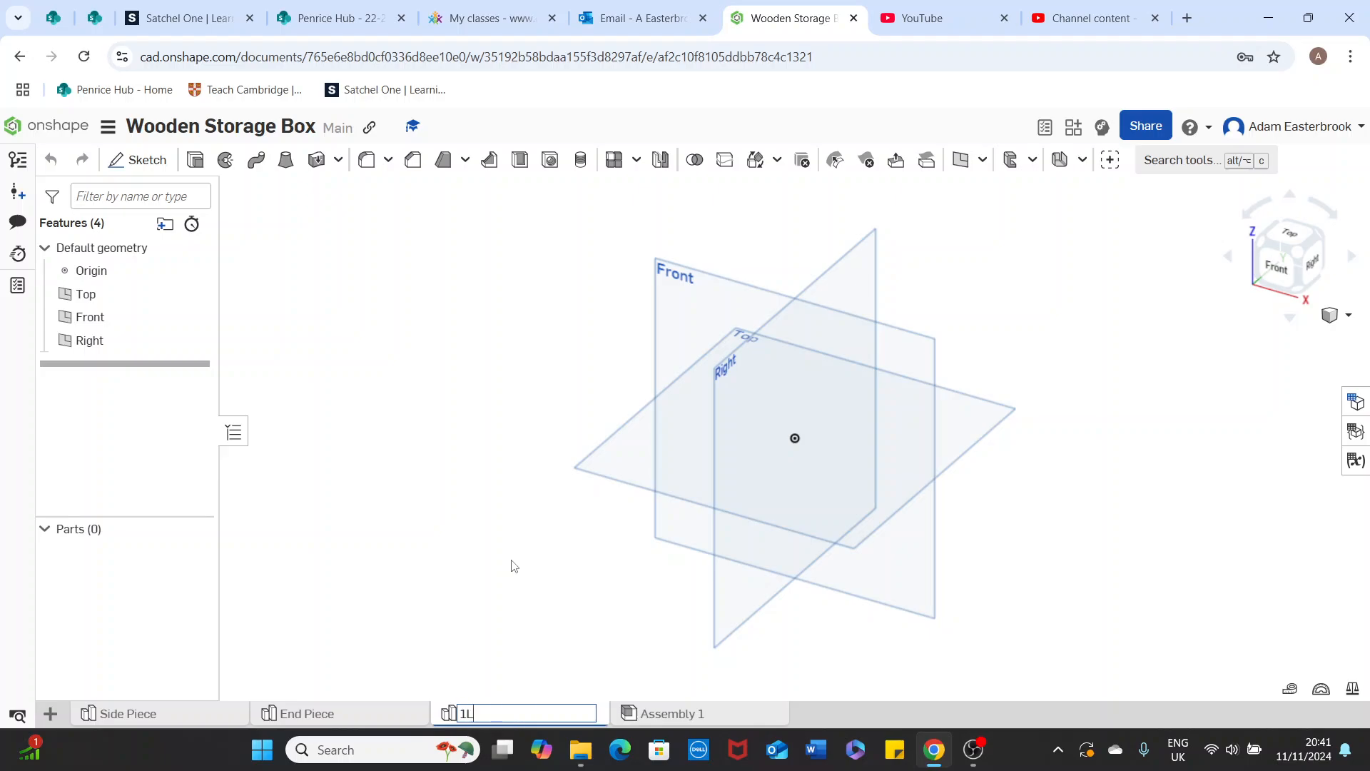
pyautogui.press('BackSpace')
pyautogui.press('BackSpace')
pyautogui.write('Lid and Base')
pyautogui.press('Return')
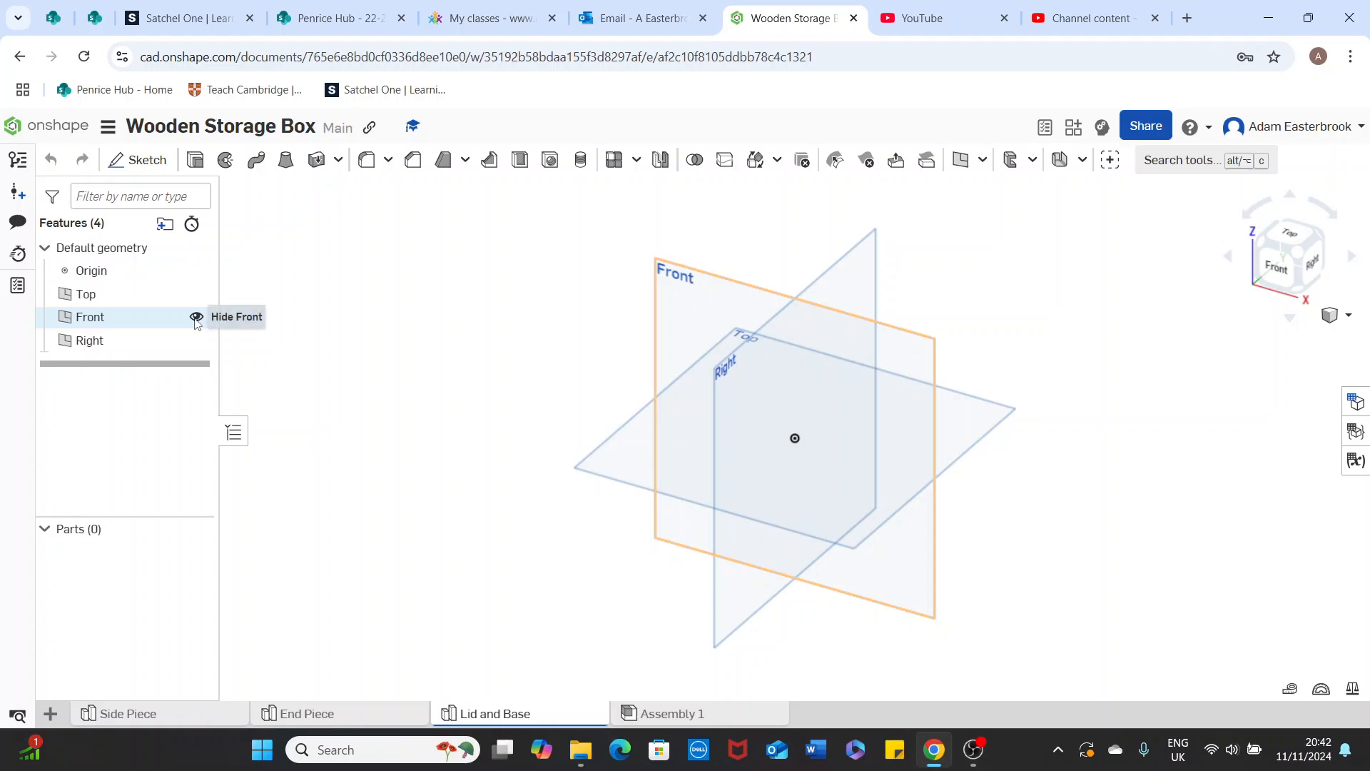
# Hide the Front and Right planes and look straight at the Top plane.
pyautogui.click(195, 317)
pyautogui.click(197, 340)
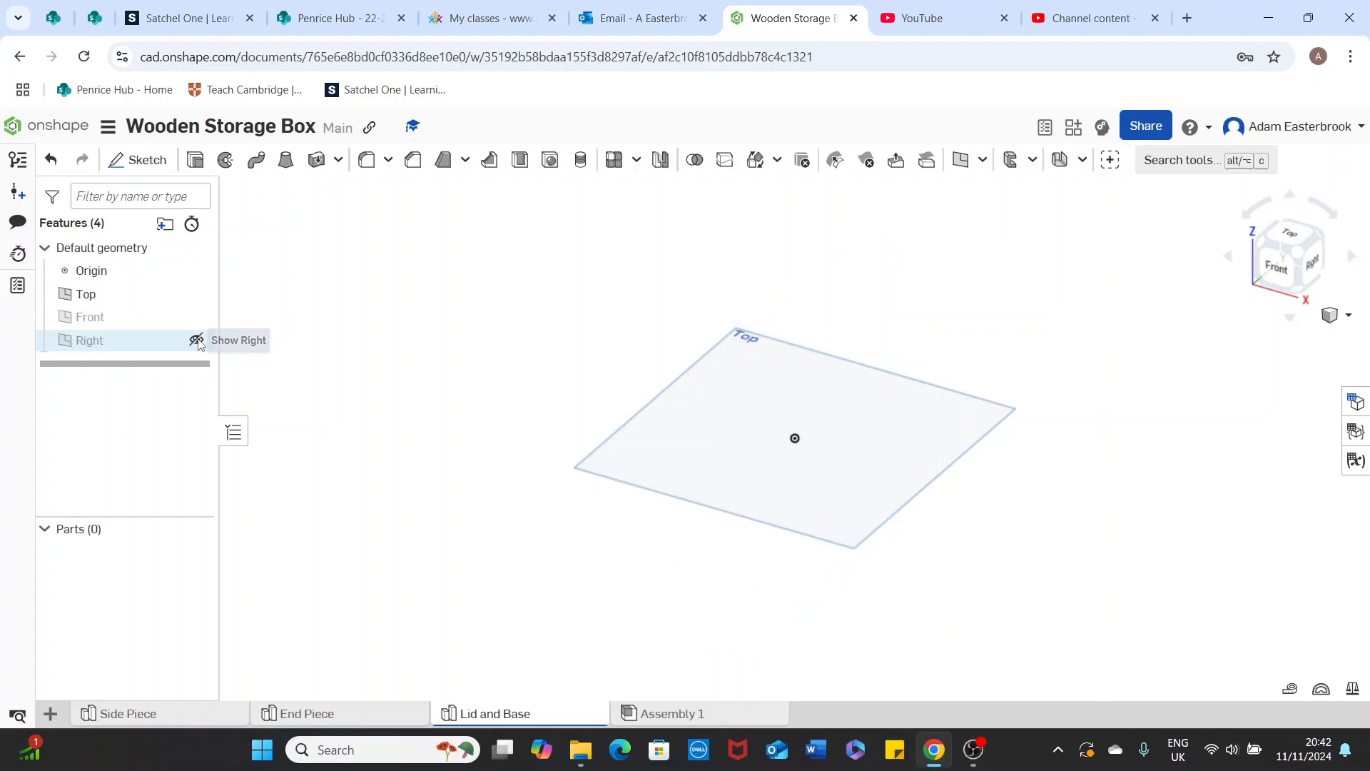
pyautogui.click(1290, 239)
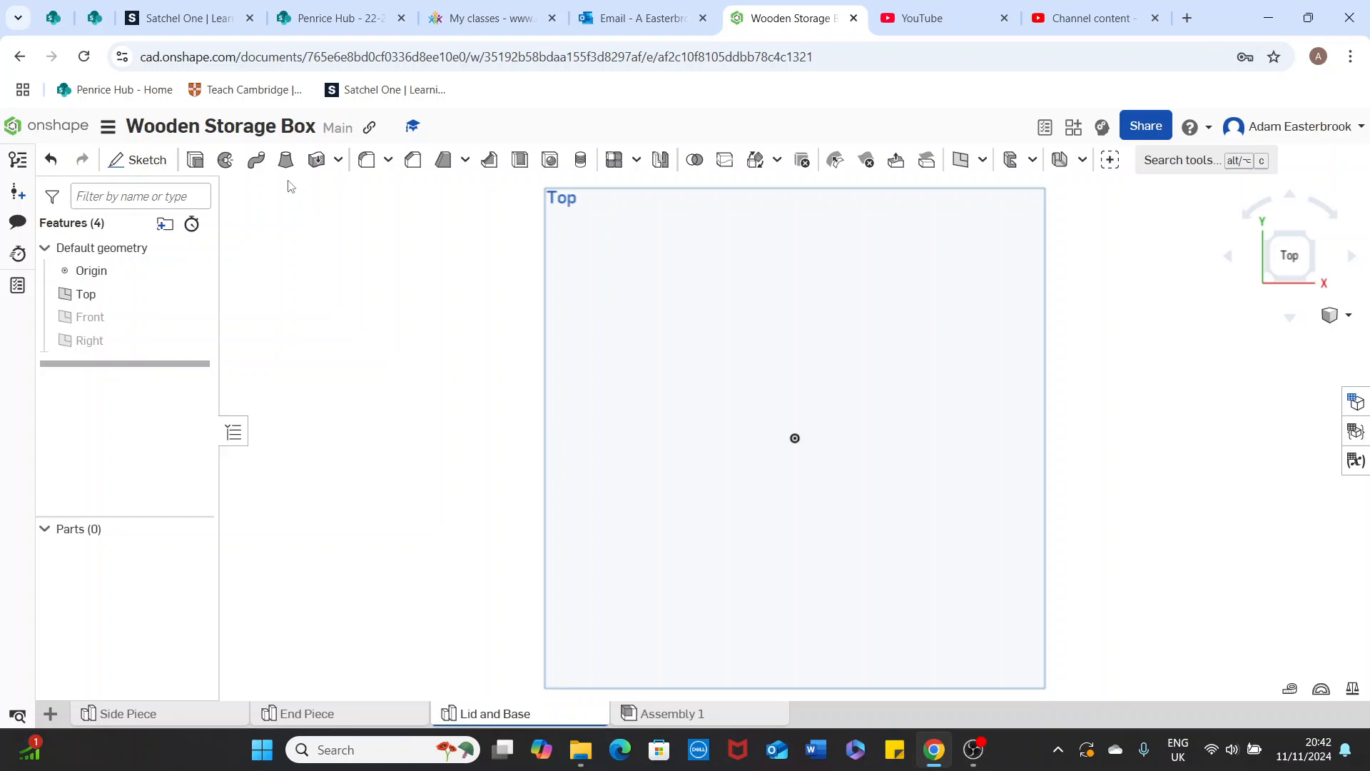
# Start a sketch on the Top plane and draw a center point rectangle about 127 by 51 mm centred on the origin.
pyautogui.click(142, 164)
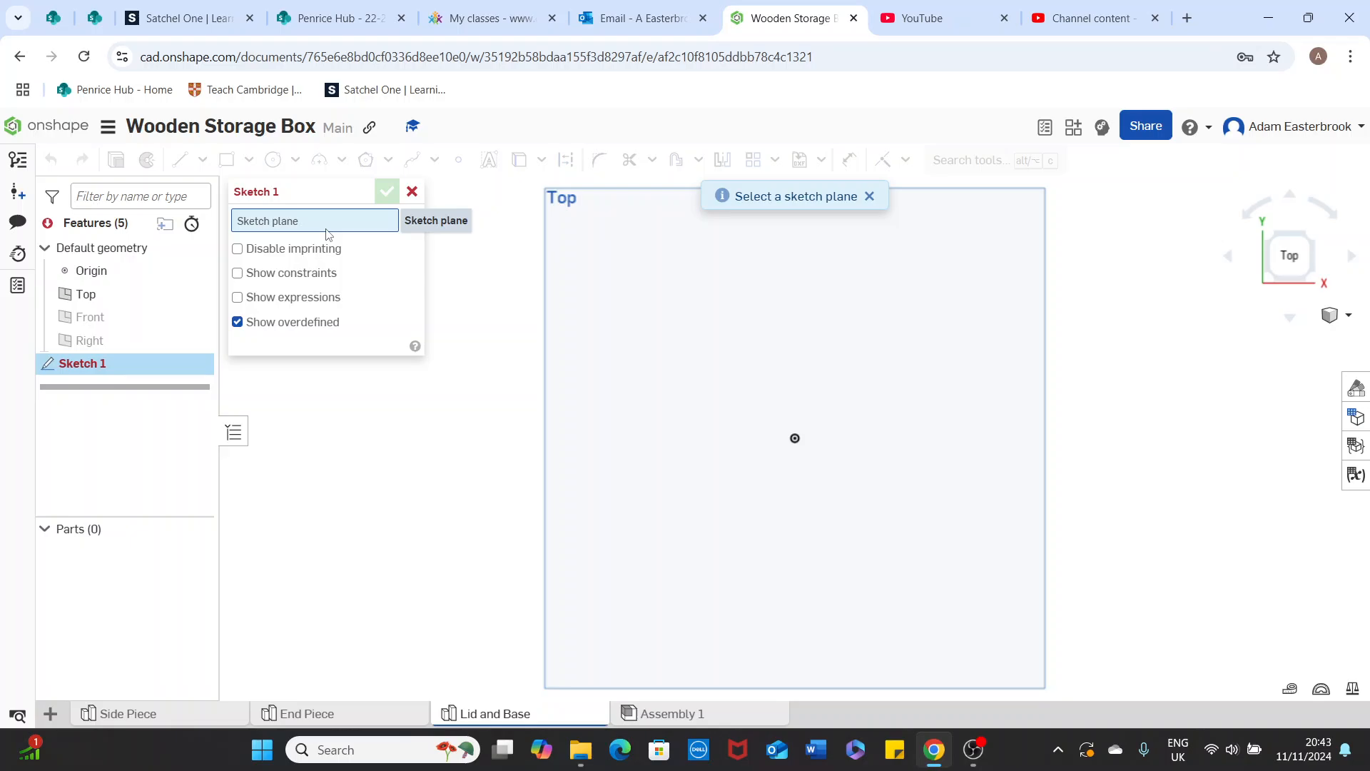
pyautogui.click(102, 298)
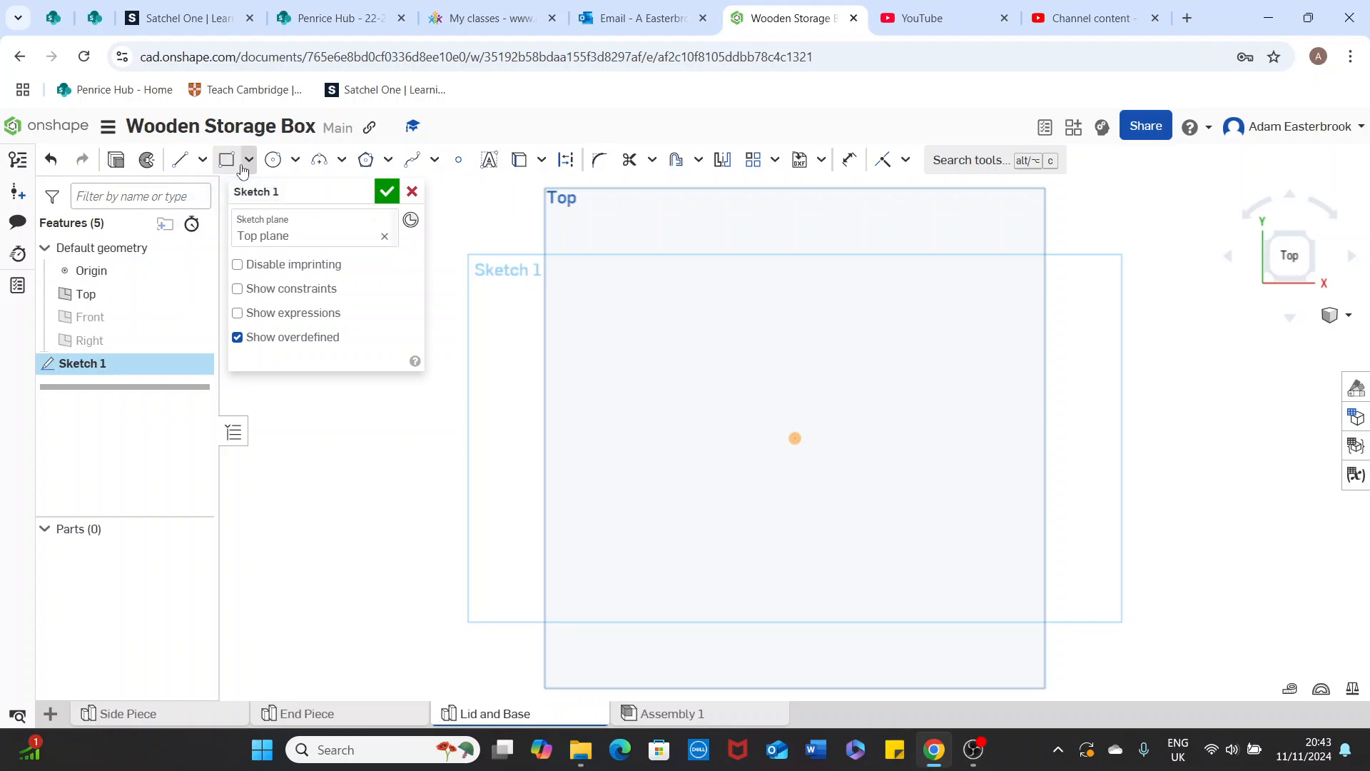
pyautogui.click(249, 164)
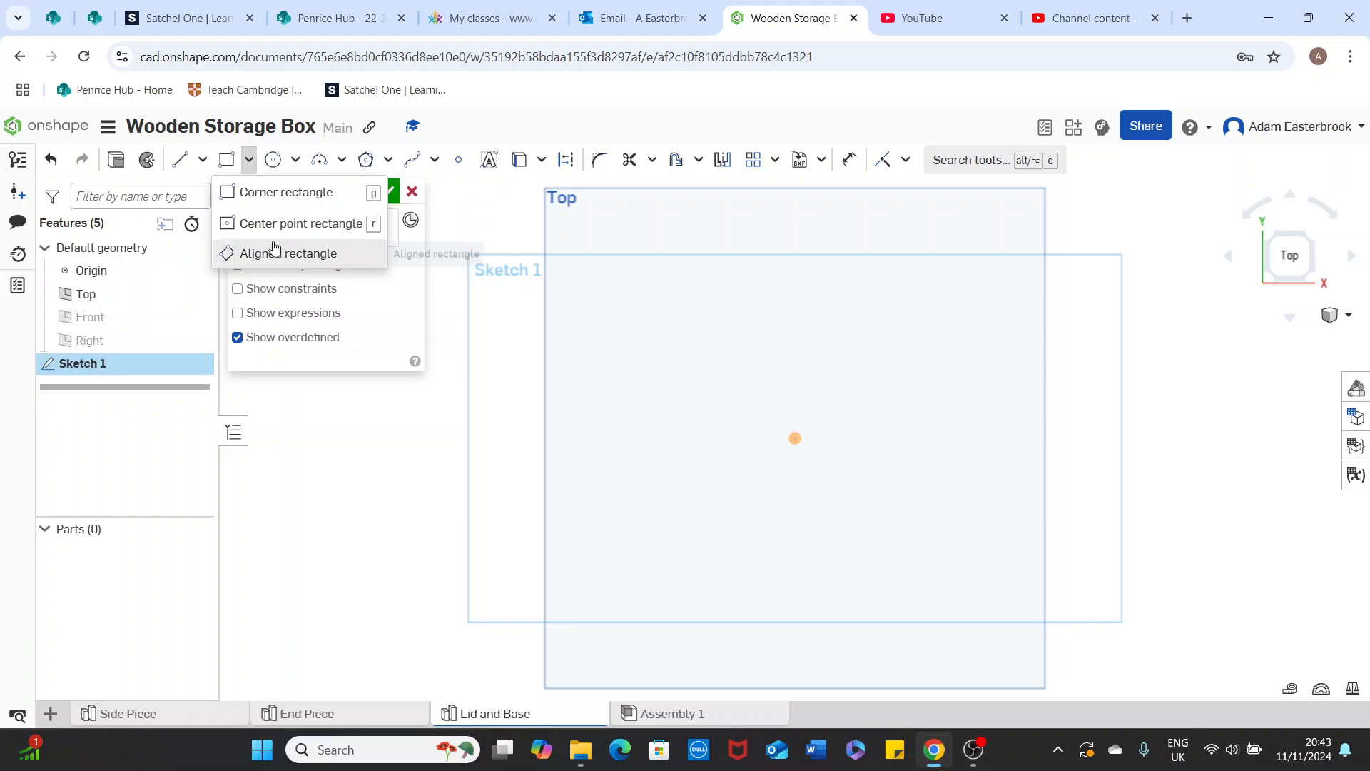
pyautogui.click(250, 163)
pyautogui.click(249, 163)
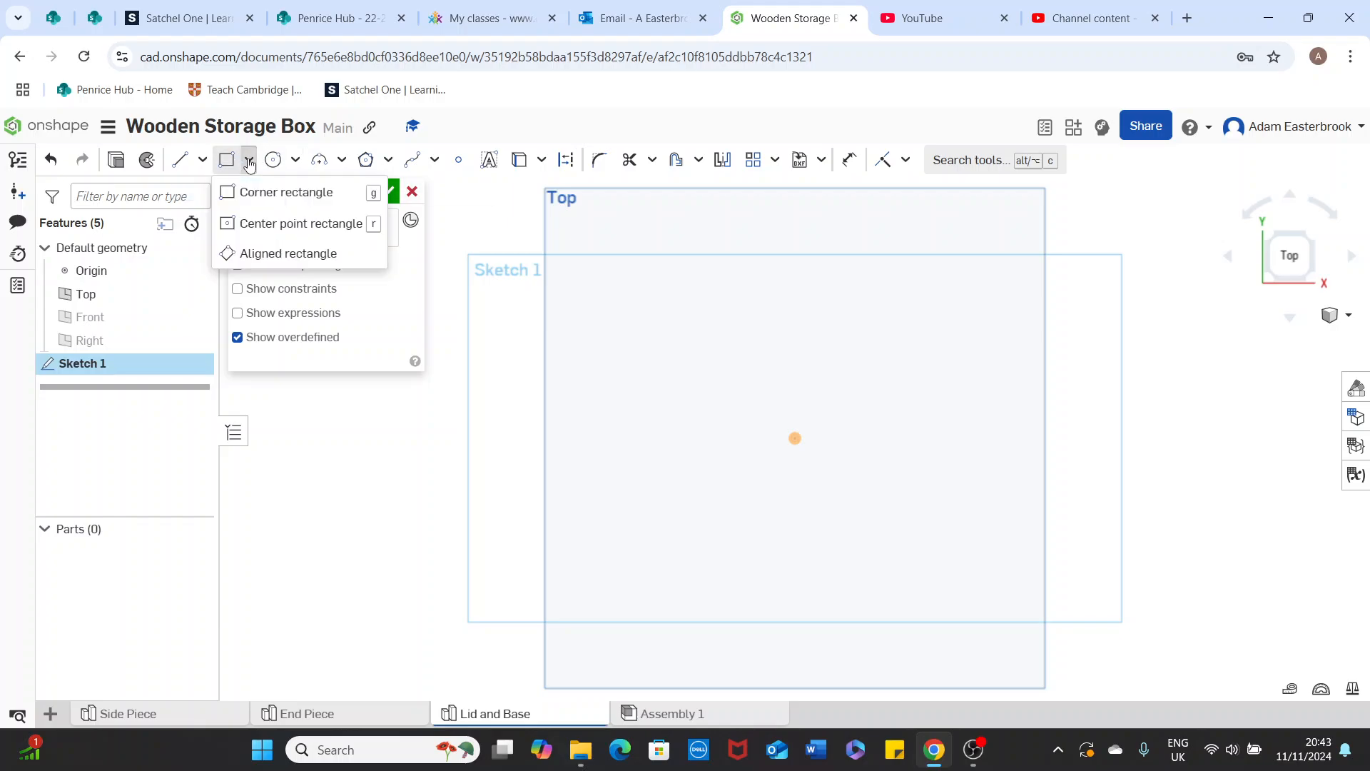
pyautogui.click(273, 225)
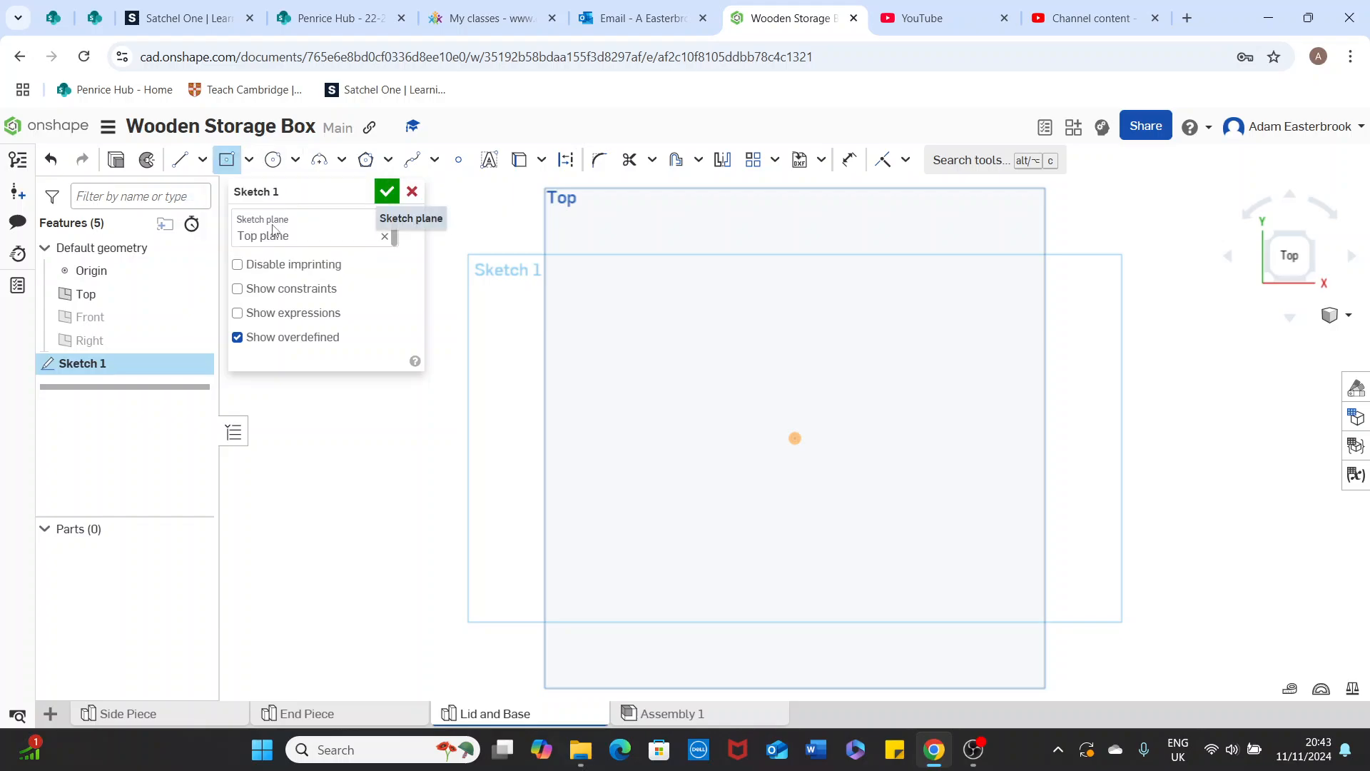
pyautogui.click(250, 164)
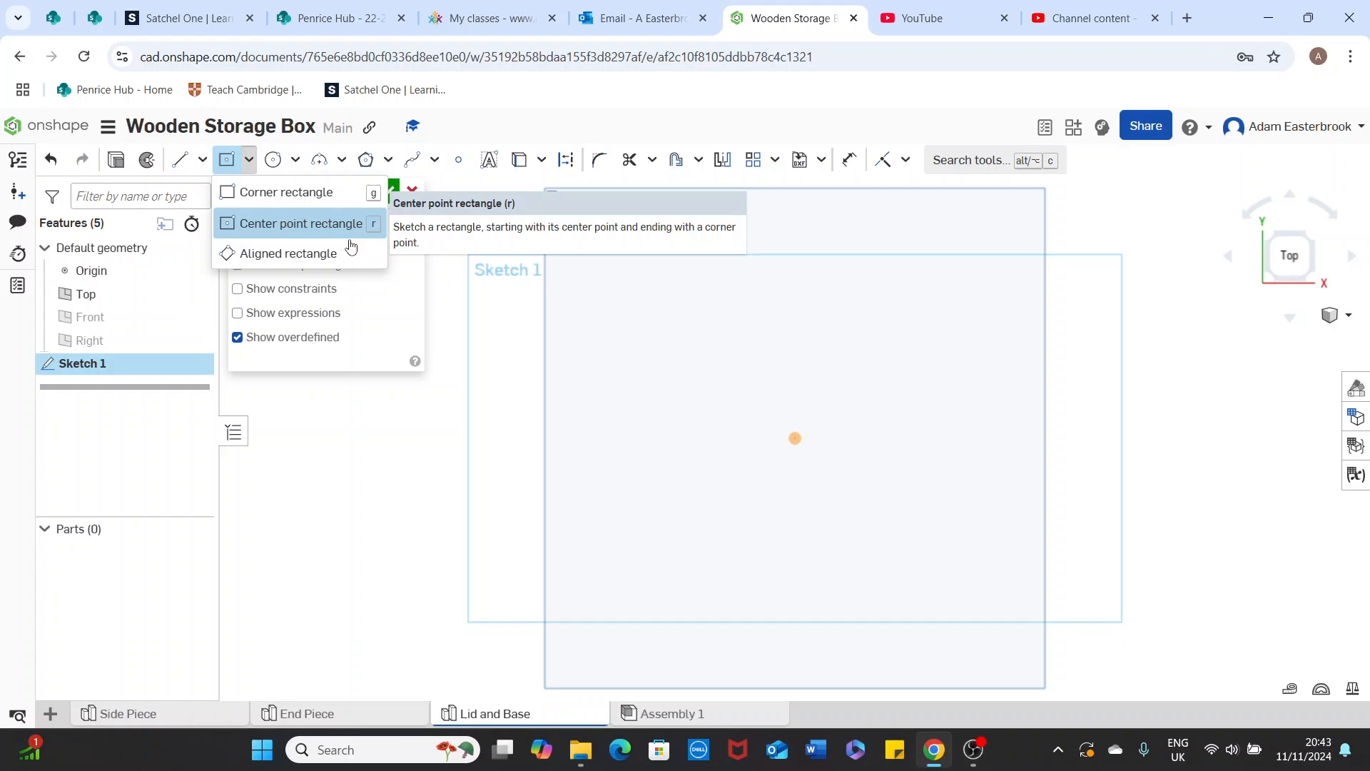
pyautogui.click(794, 439)
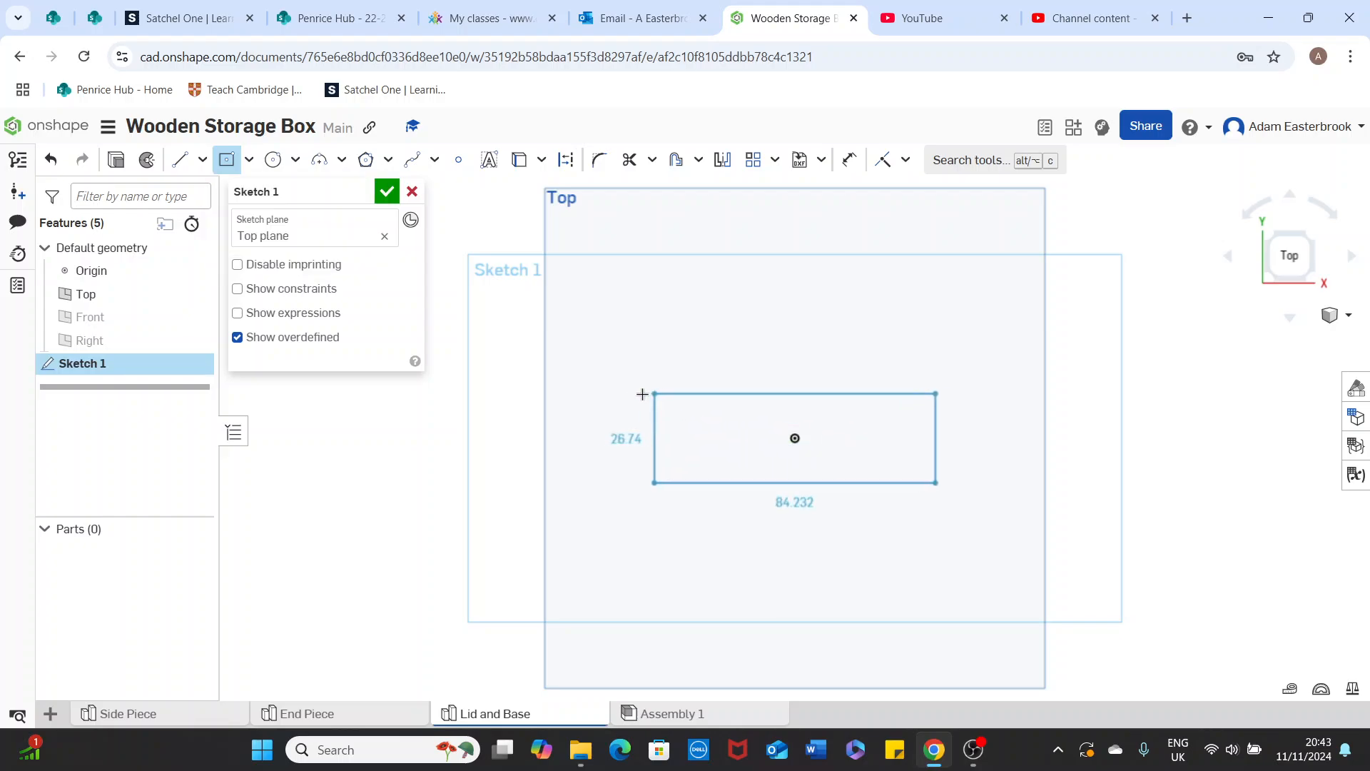
pyautogui.click(583, 354)
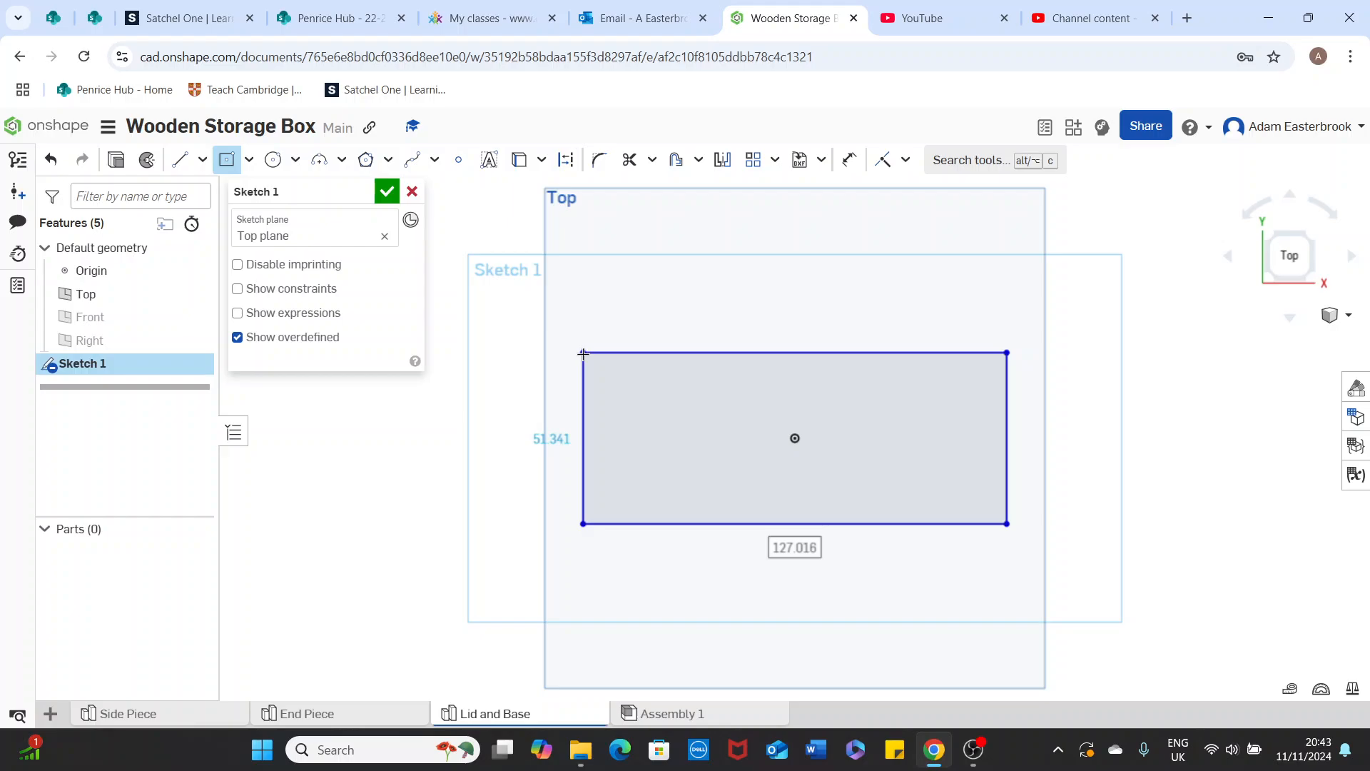
# Sketch three extra center point rectangles below the origin, about 22 by 16 mm, 45 by 20 mm and 40 by 19 mm.
pyautogui.click(794, 539)
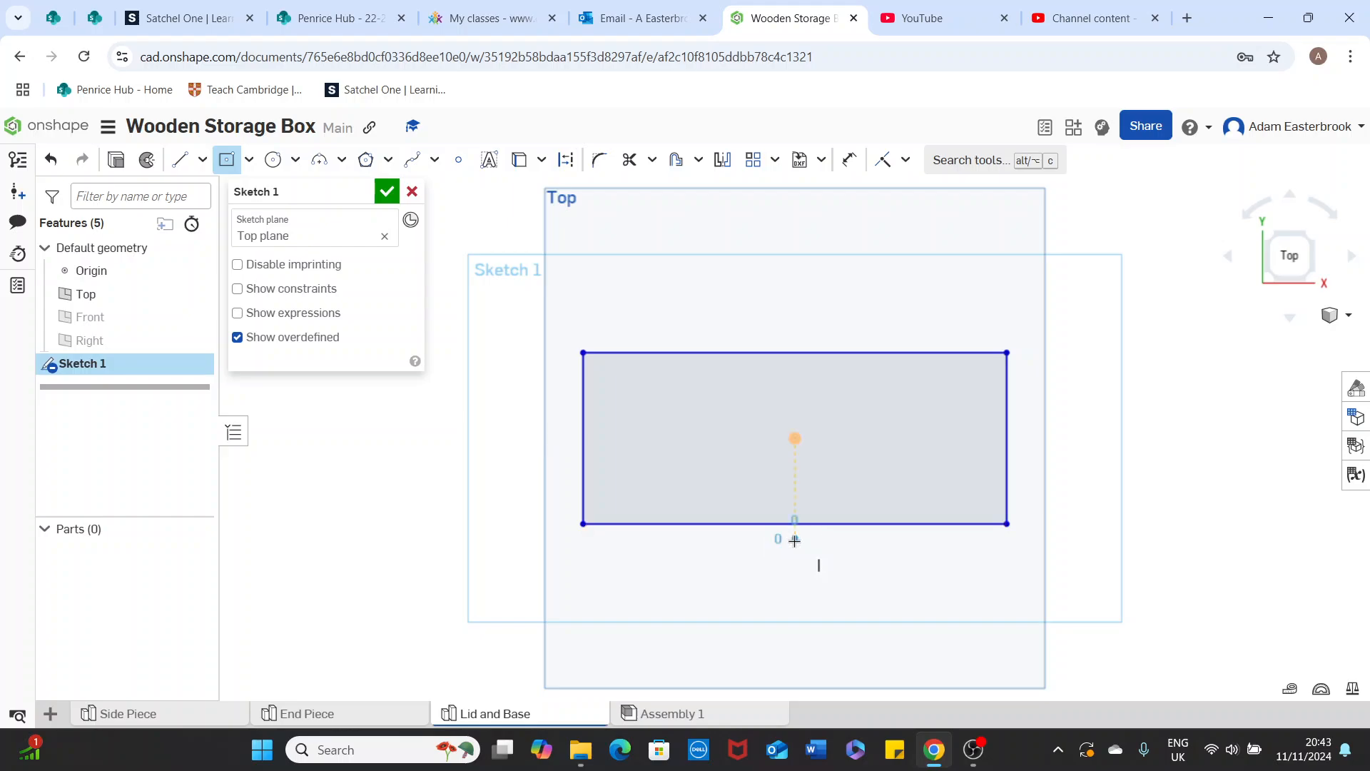
pyautogui.click(832, 564)
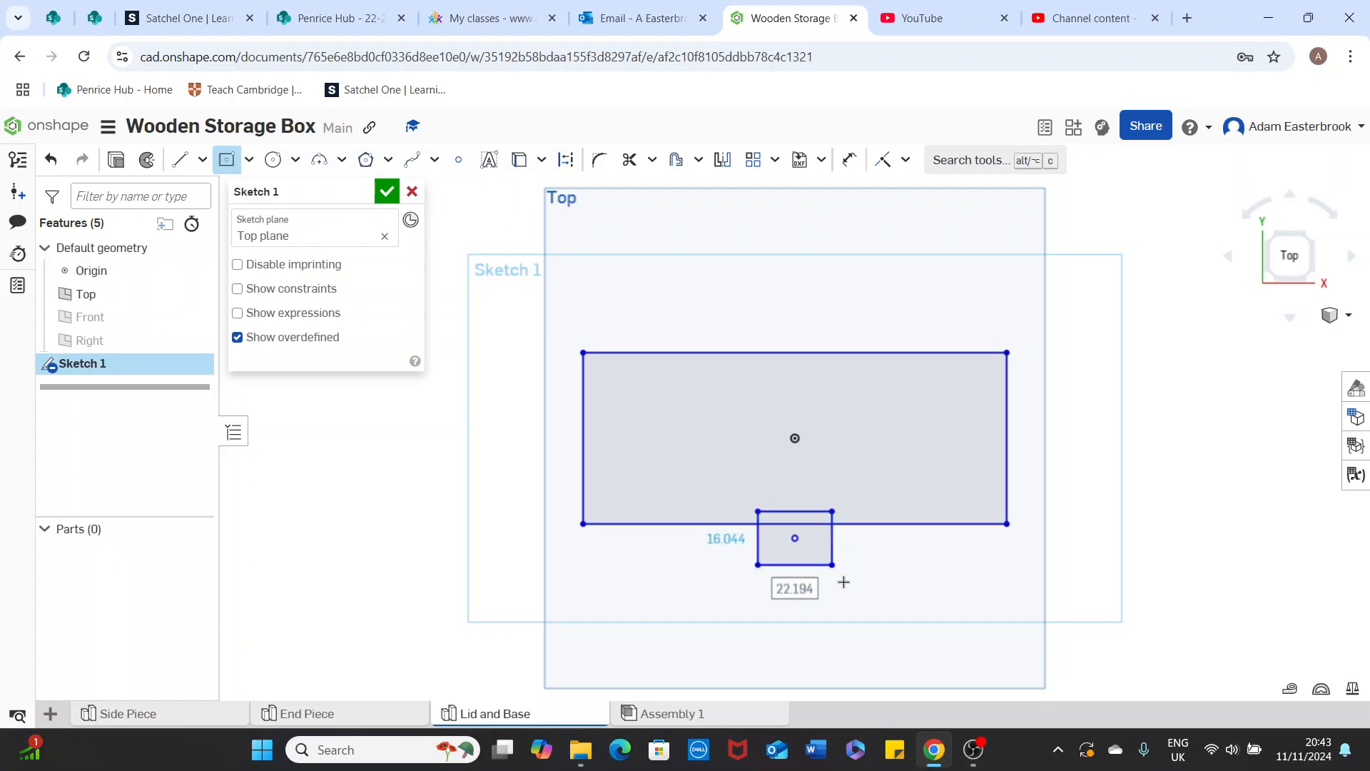
pyautogui.click(786, 589)
pyautogui.click(861, 622)
pyautogui.click(784, 652)
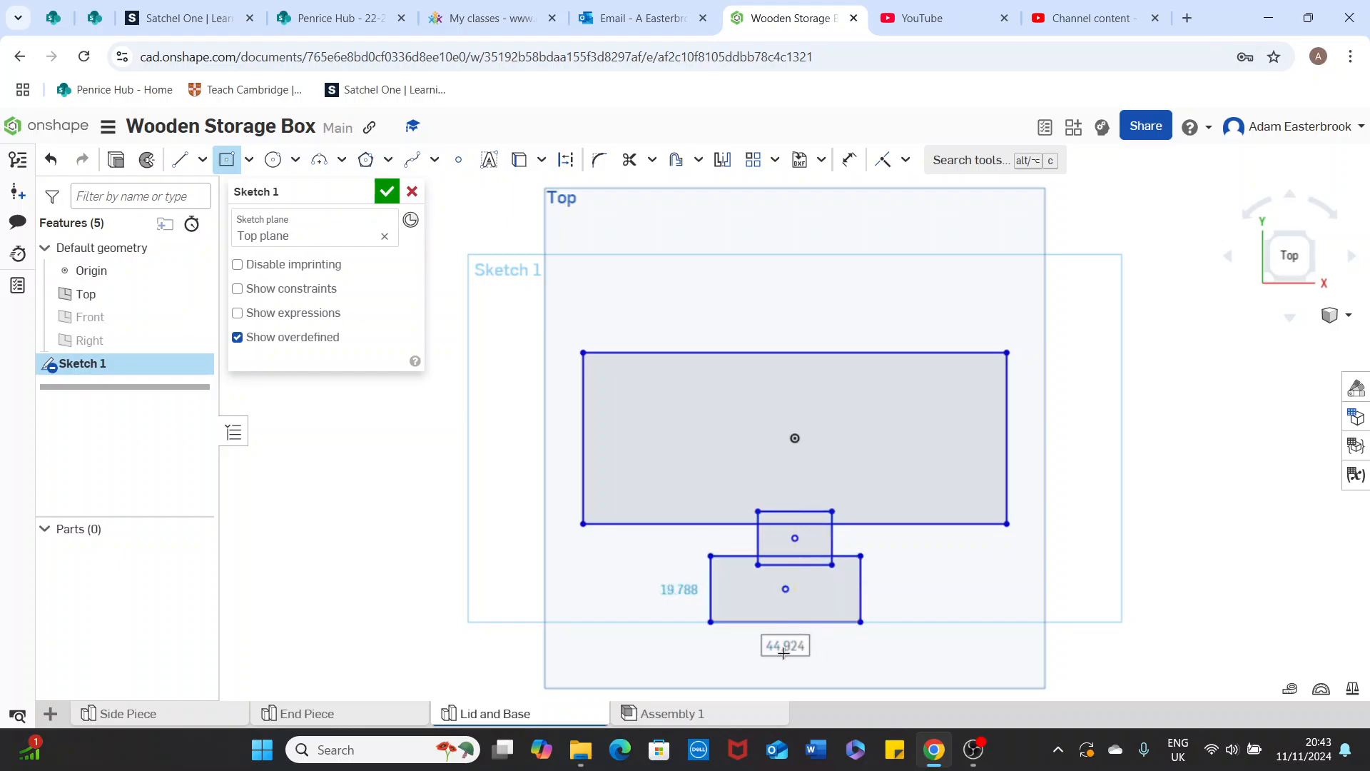
pyautogui.click(849, 683)
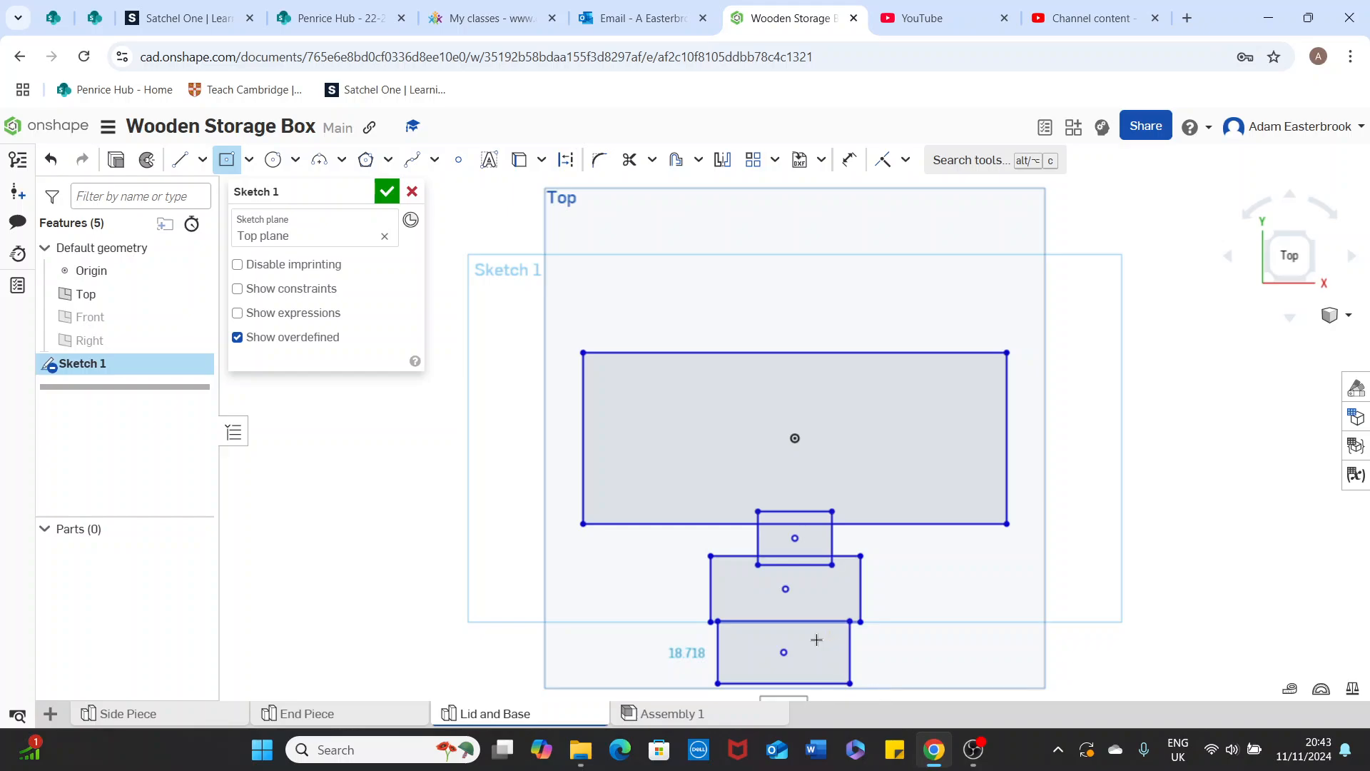
pyautogui.scroll(-2, 788, 626)
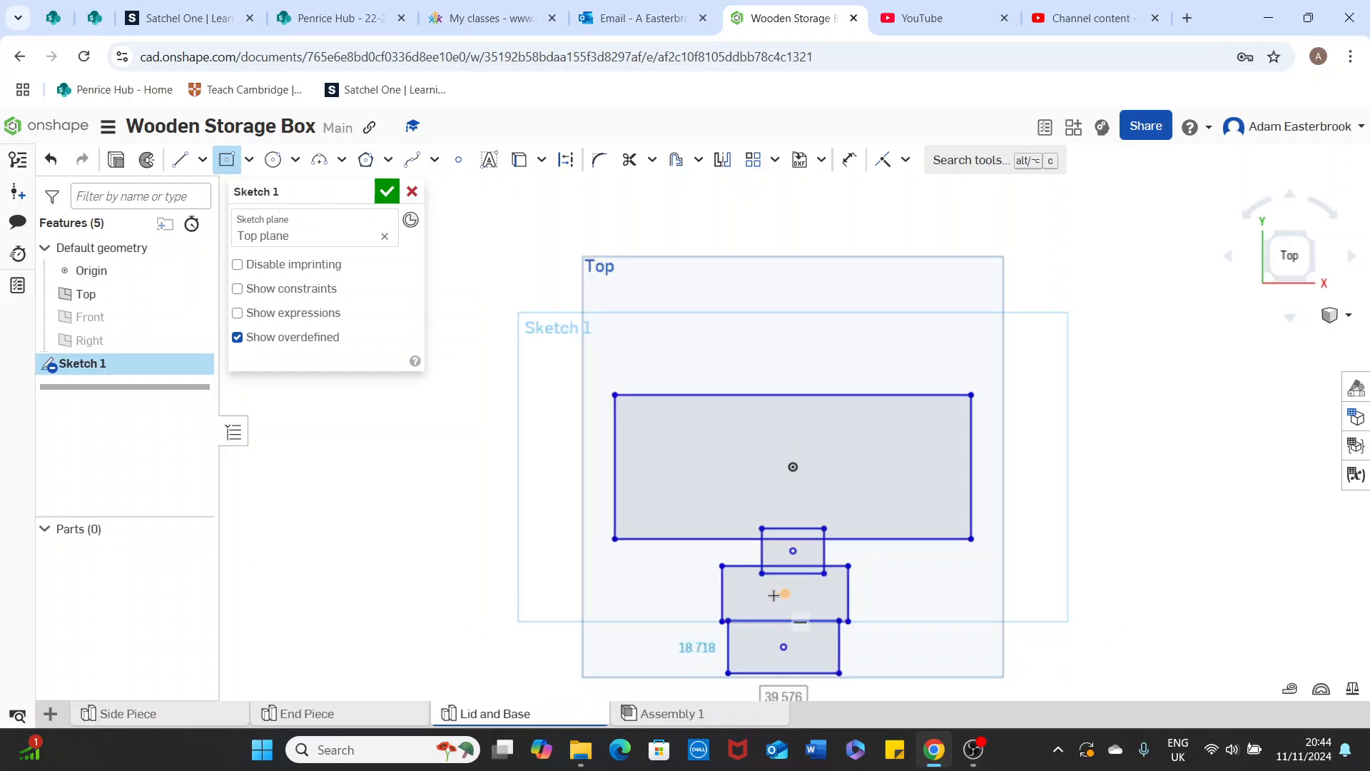
pyautogui.moveTo(776, 578); pyautogui.dragTo(775, 554, button='middle')
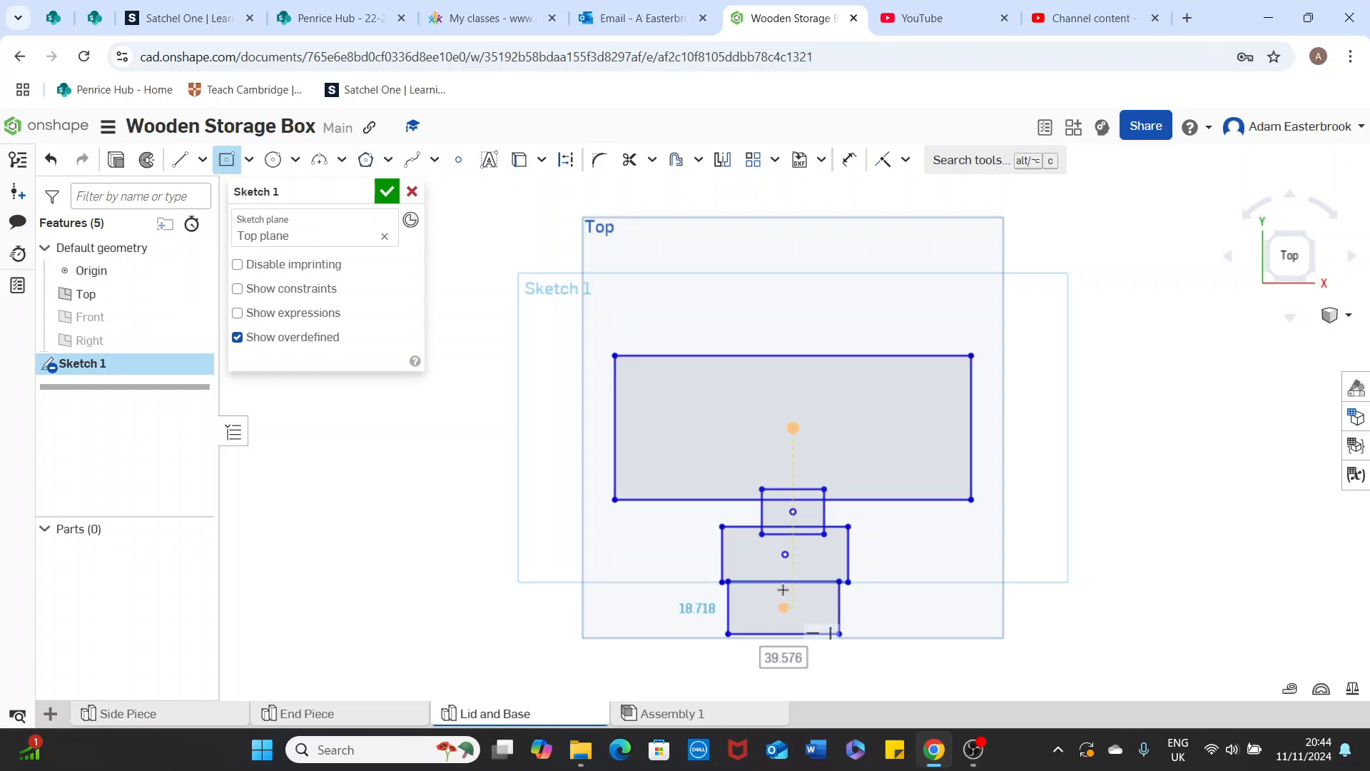
# Undo the three extra small rectangles, keeping only the large one centred on the origin.
pyautogui.click(53, 160)
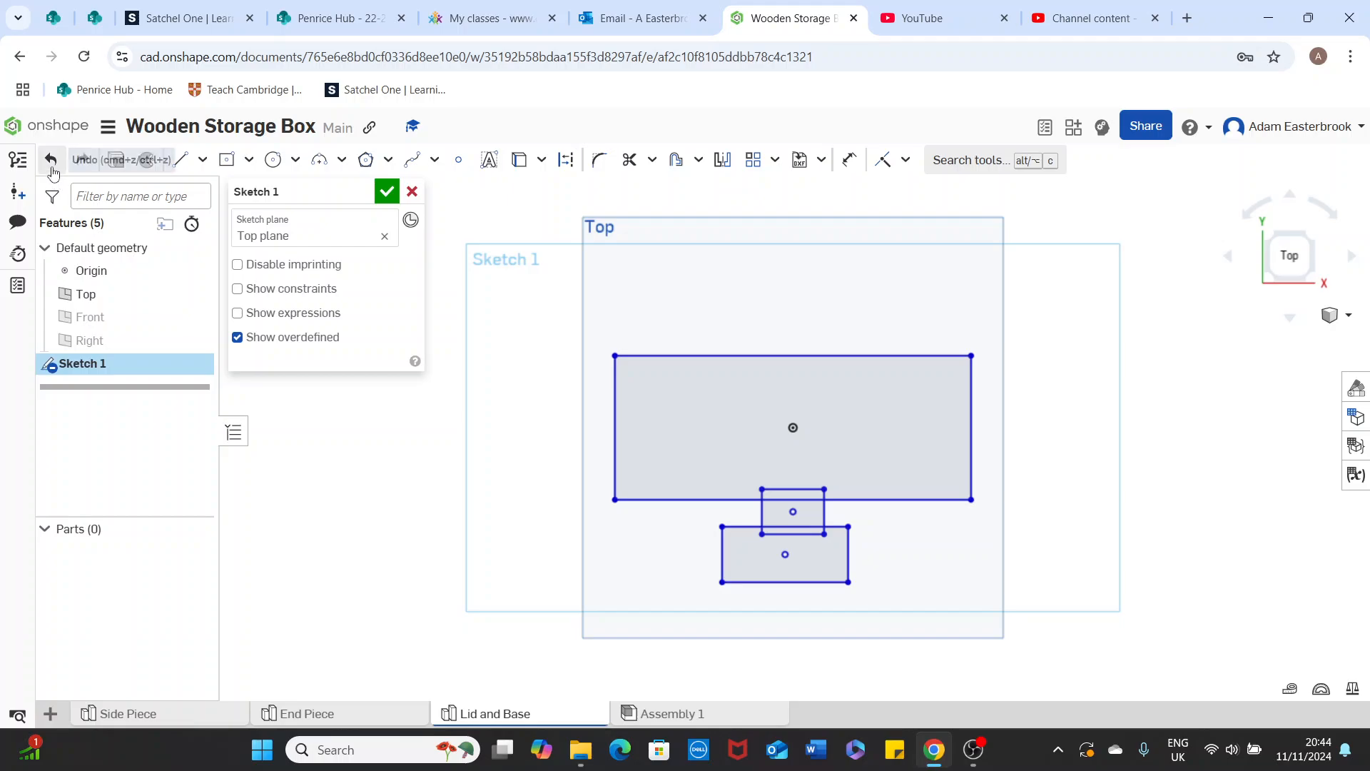
pyautogui.click(52, 163)
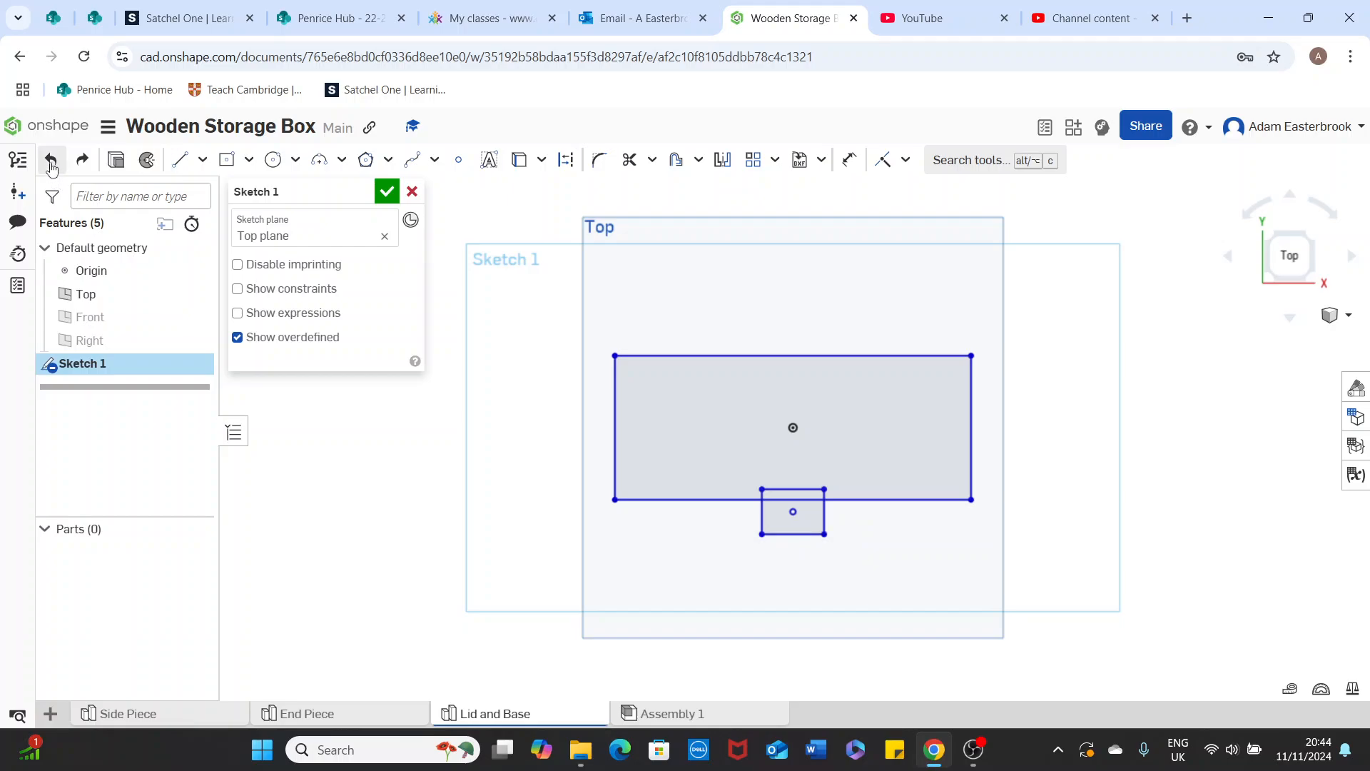
pyautogui.click(51, 163)
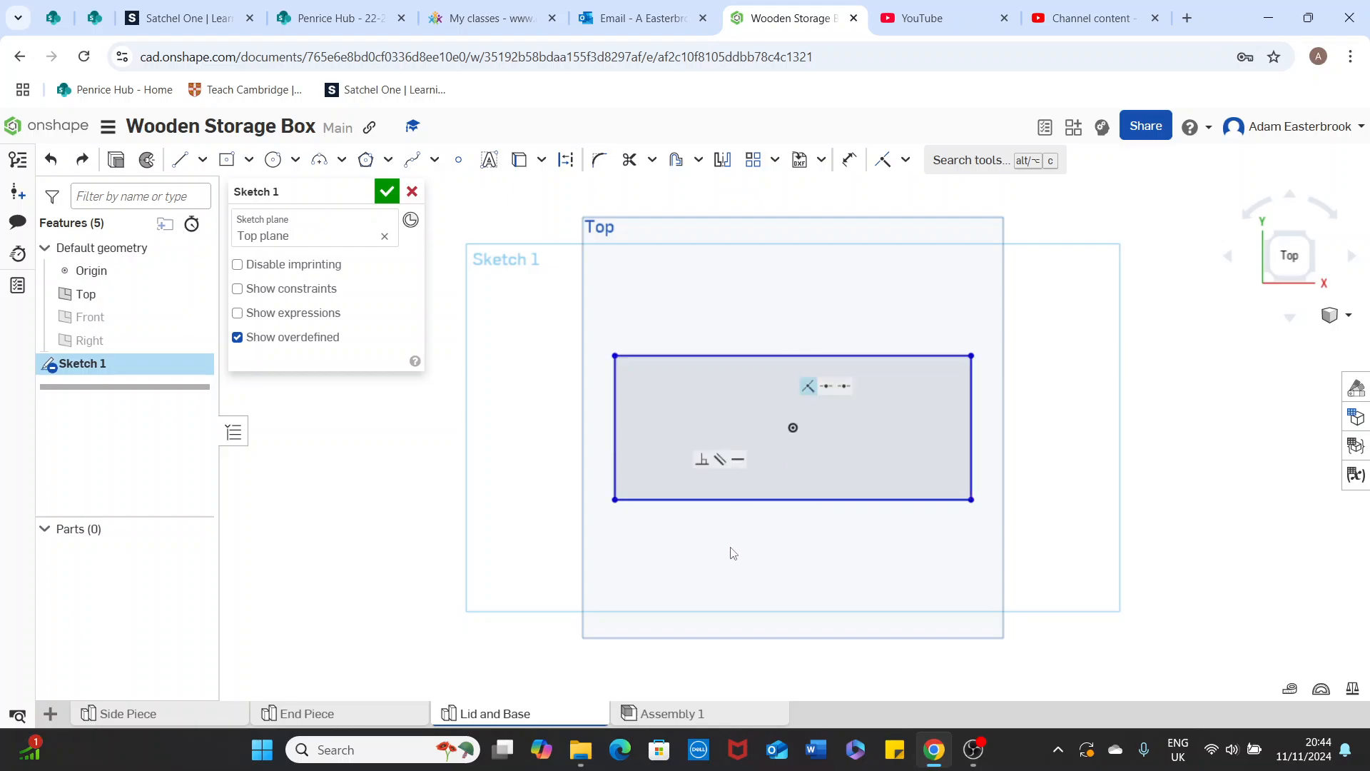
# Dimension the rectangle's top edge and set its length to 200 mm.
pyautogui.click(848, 162)
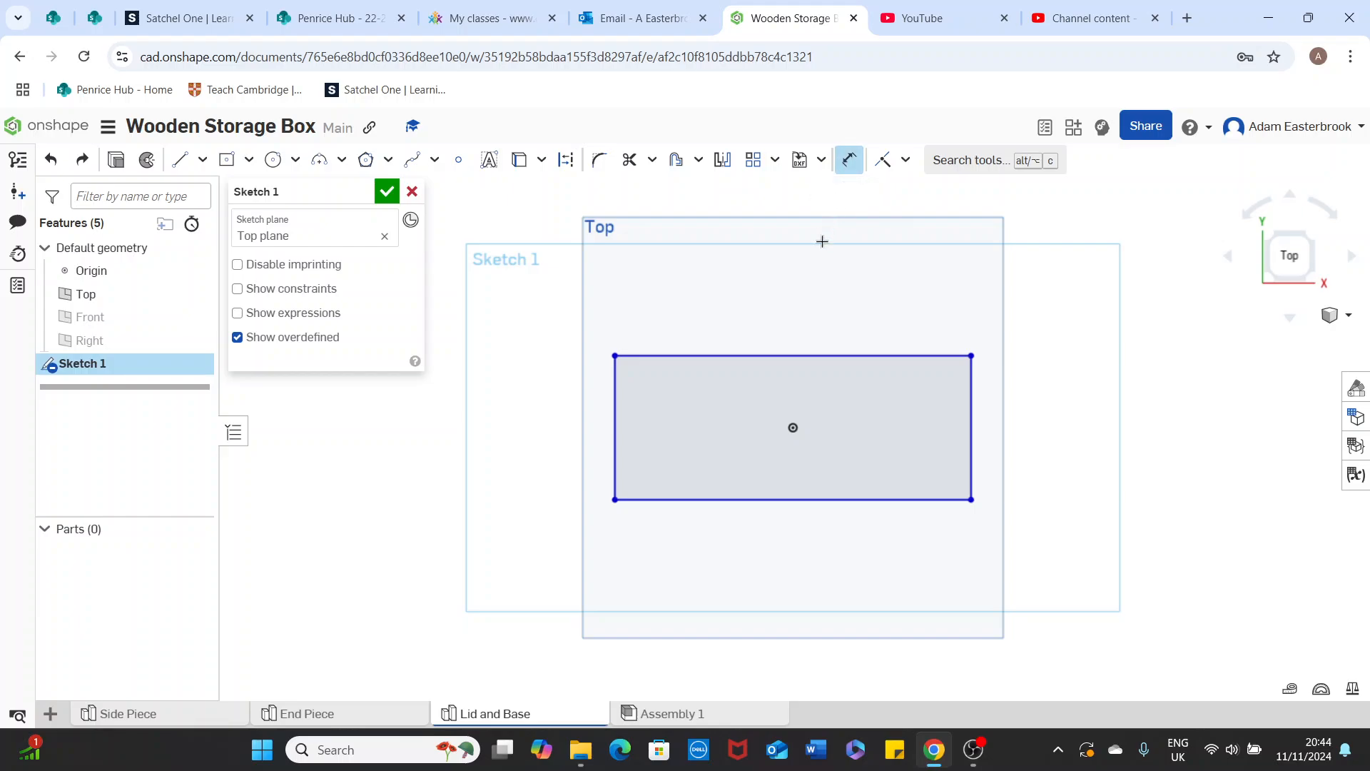
pyautogui.click(793, 356)
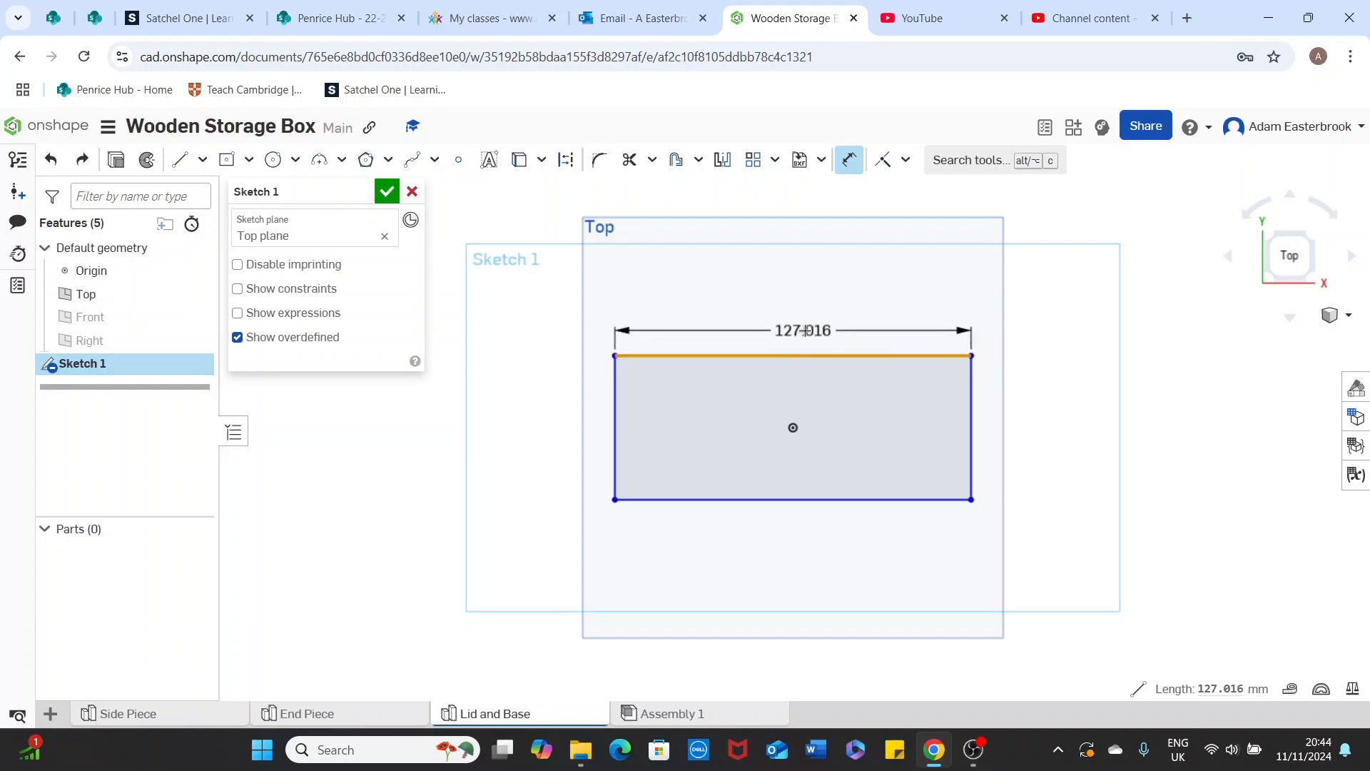
pyautogui.click(802, 328)
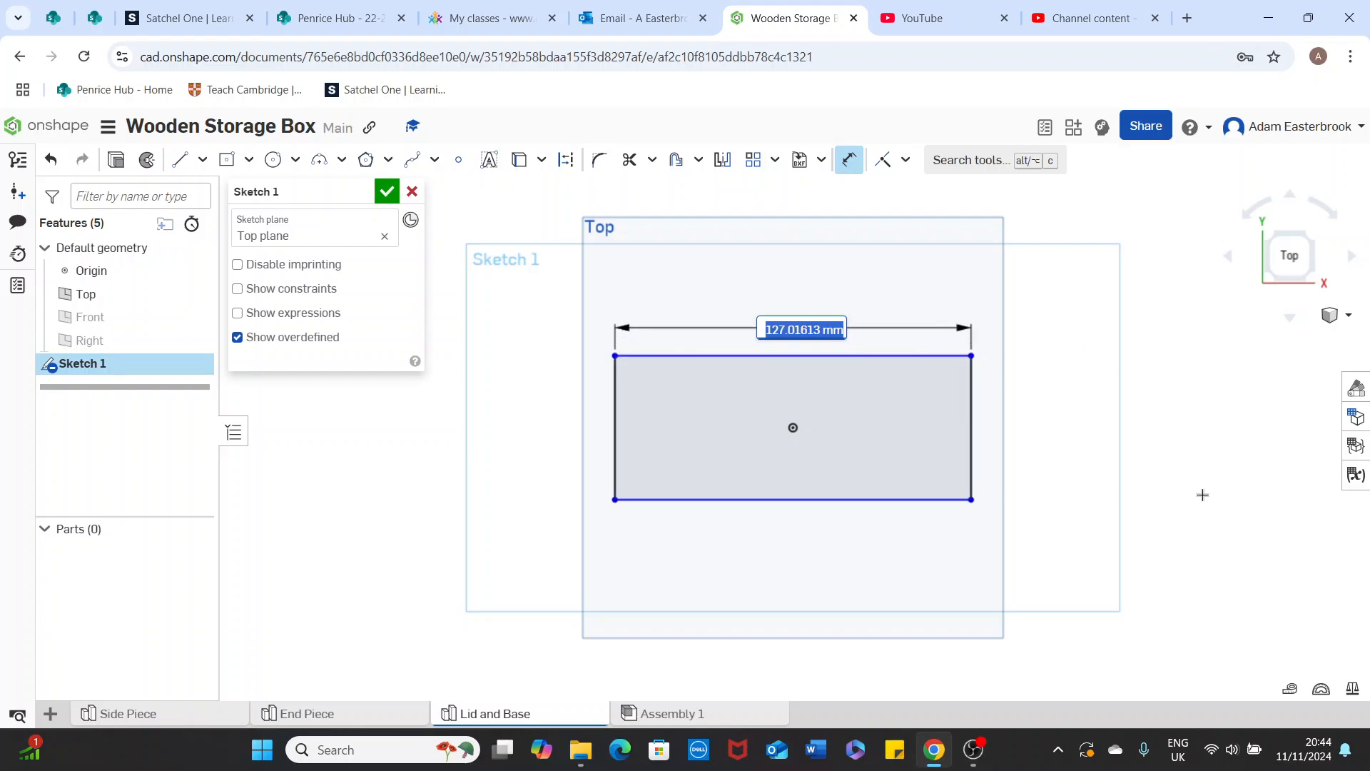
pyautogui.write('200')
pyautogui.press('Return')
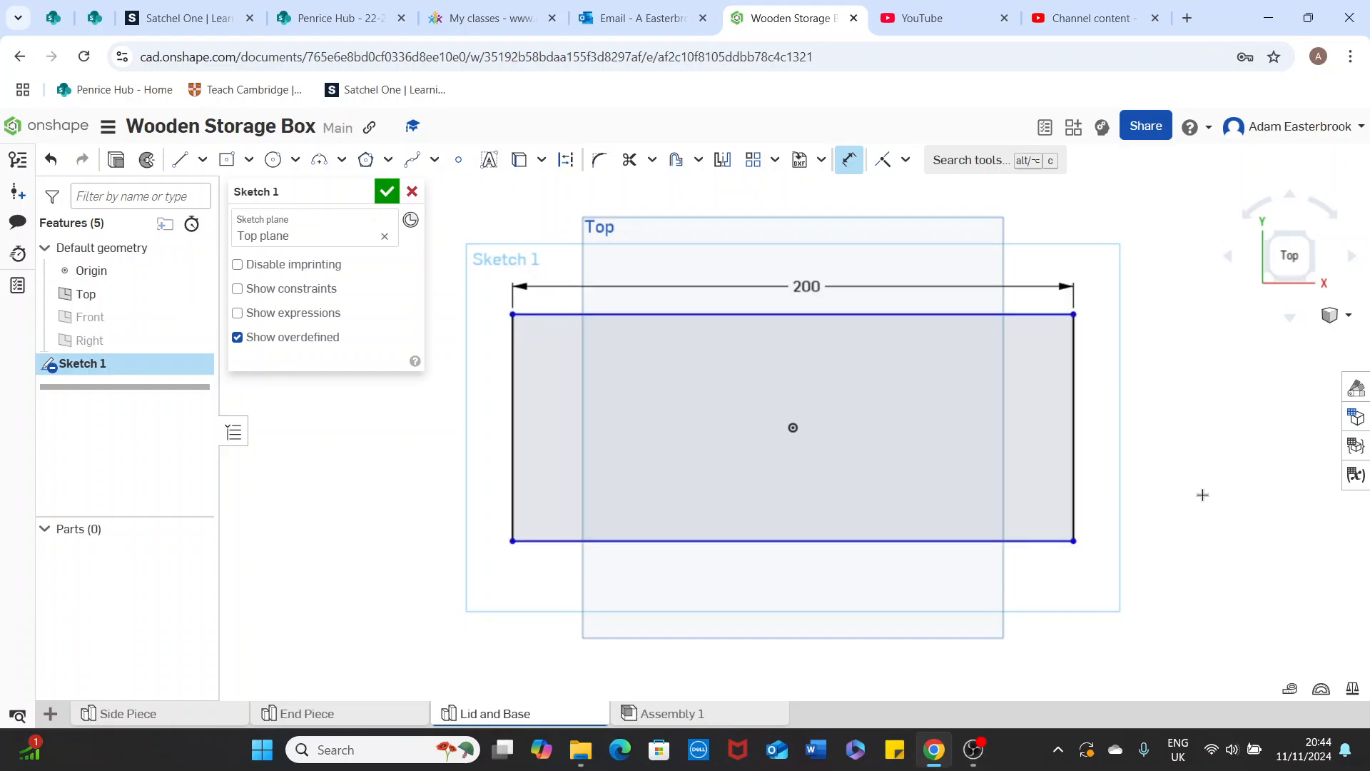
# Dimension the rectangle's right edge and set its height to 80 mm.
pyautogui.click(1073, 416)
pyautogui.click(1111, 419)
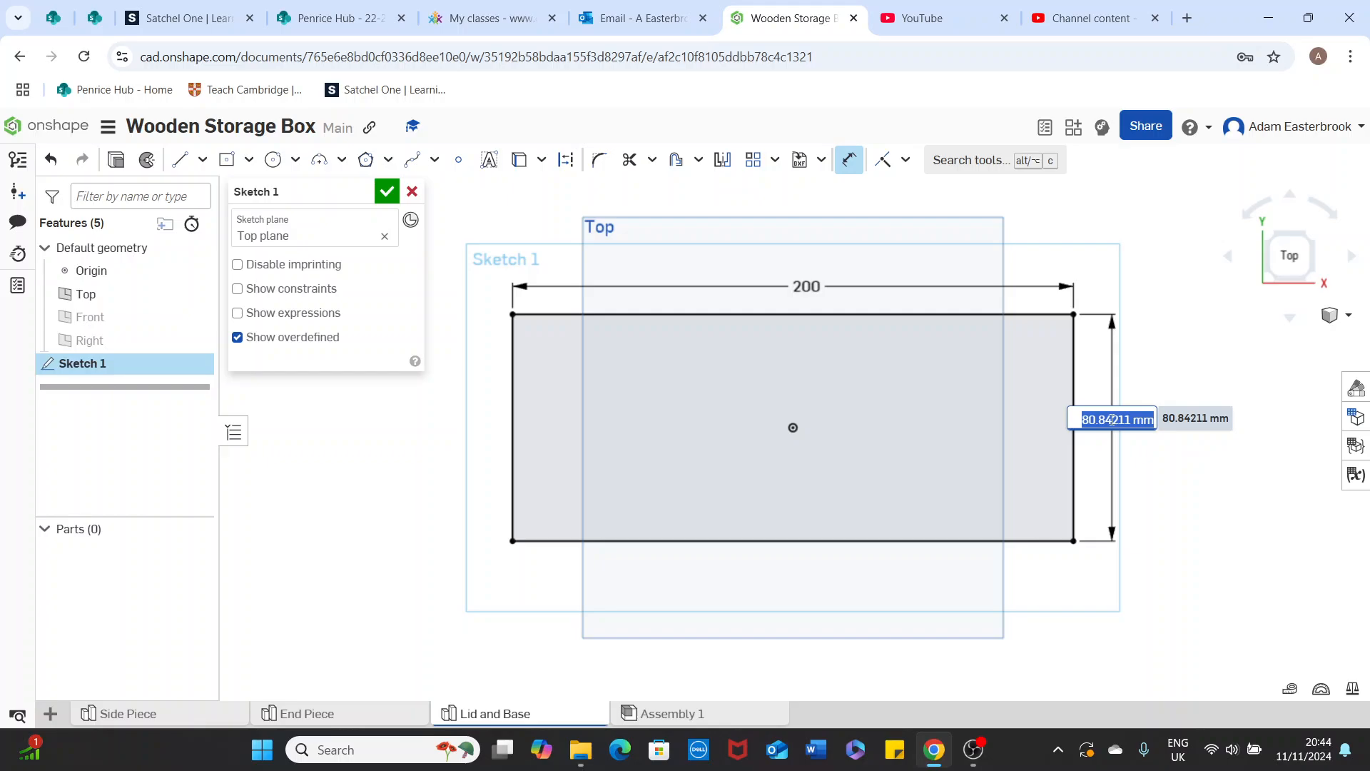
pyautogui.write('8')
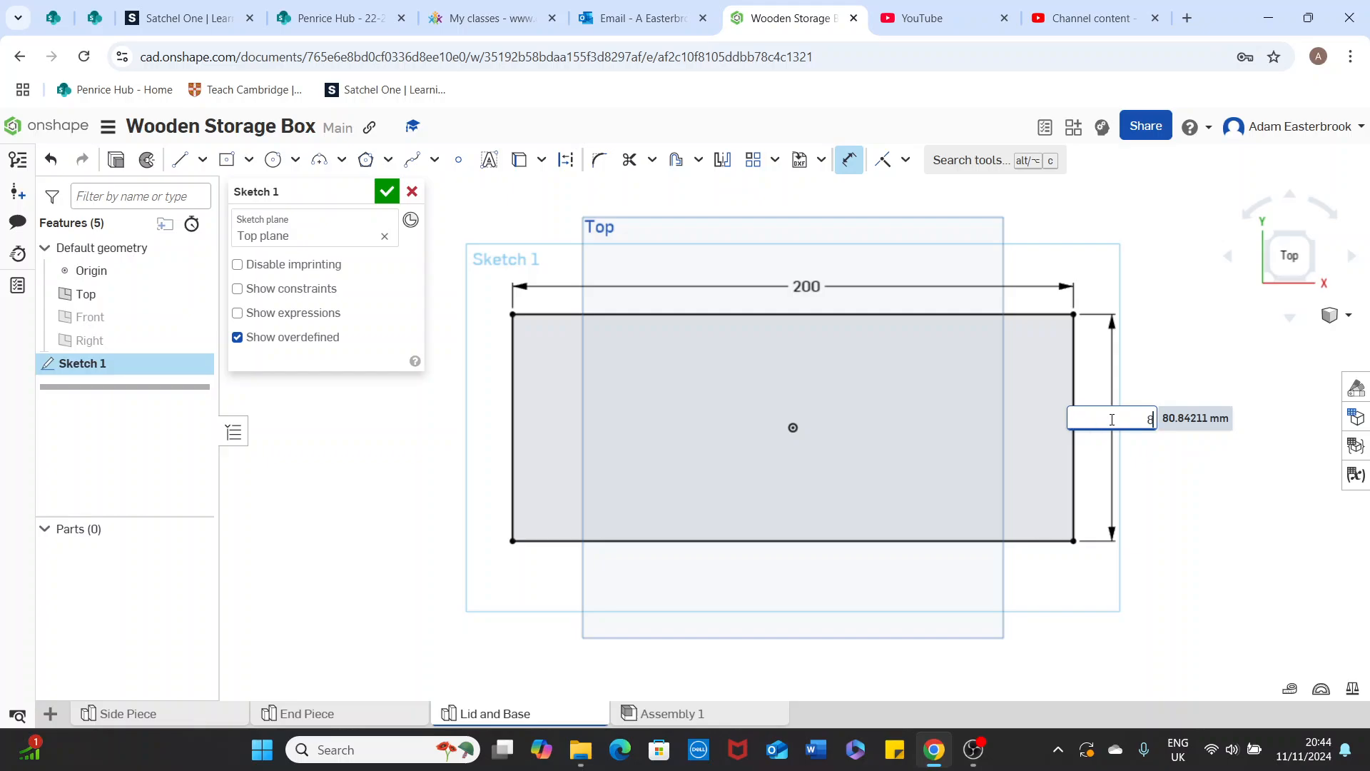
pyautogui.write('0mm')
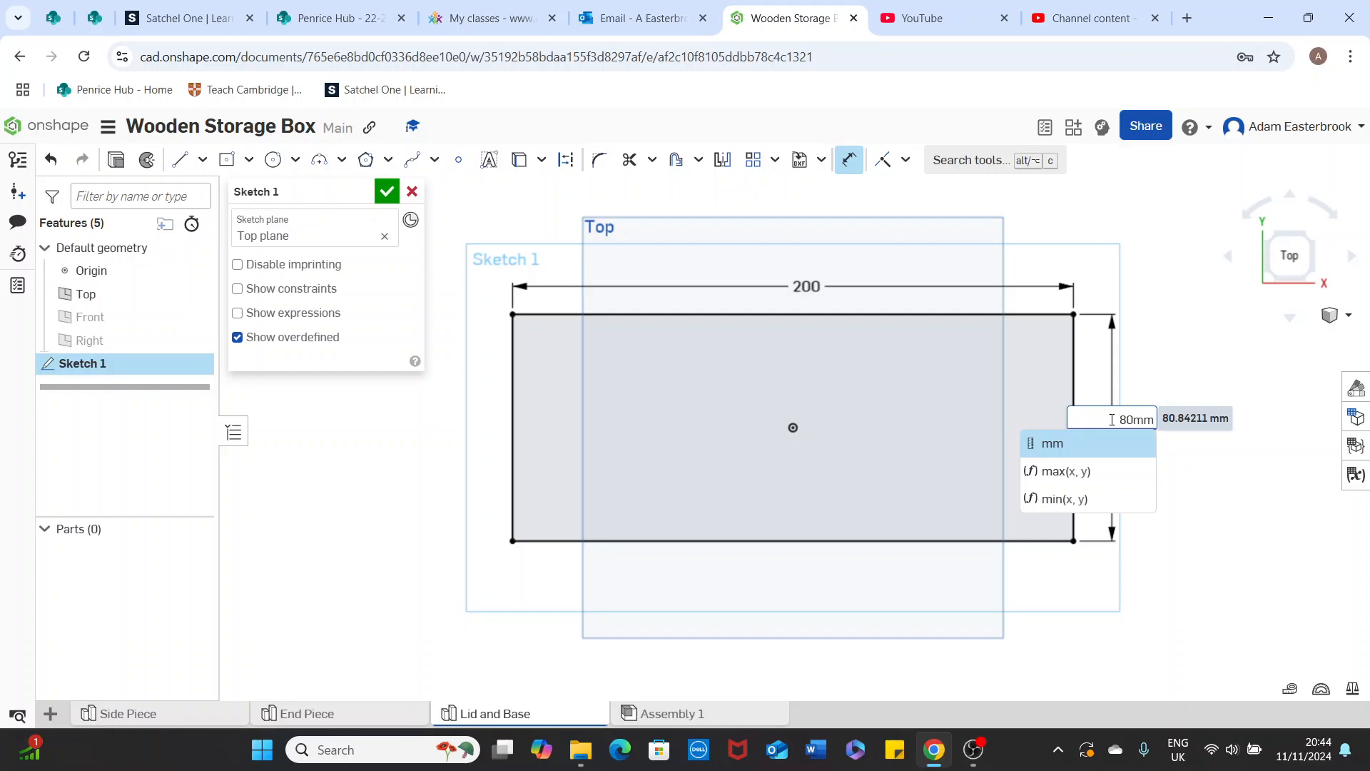
pyautogui.press('Return')
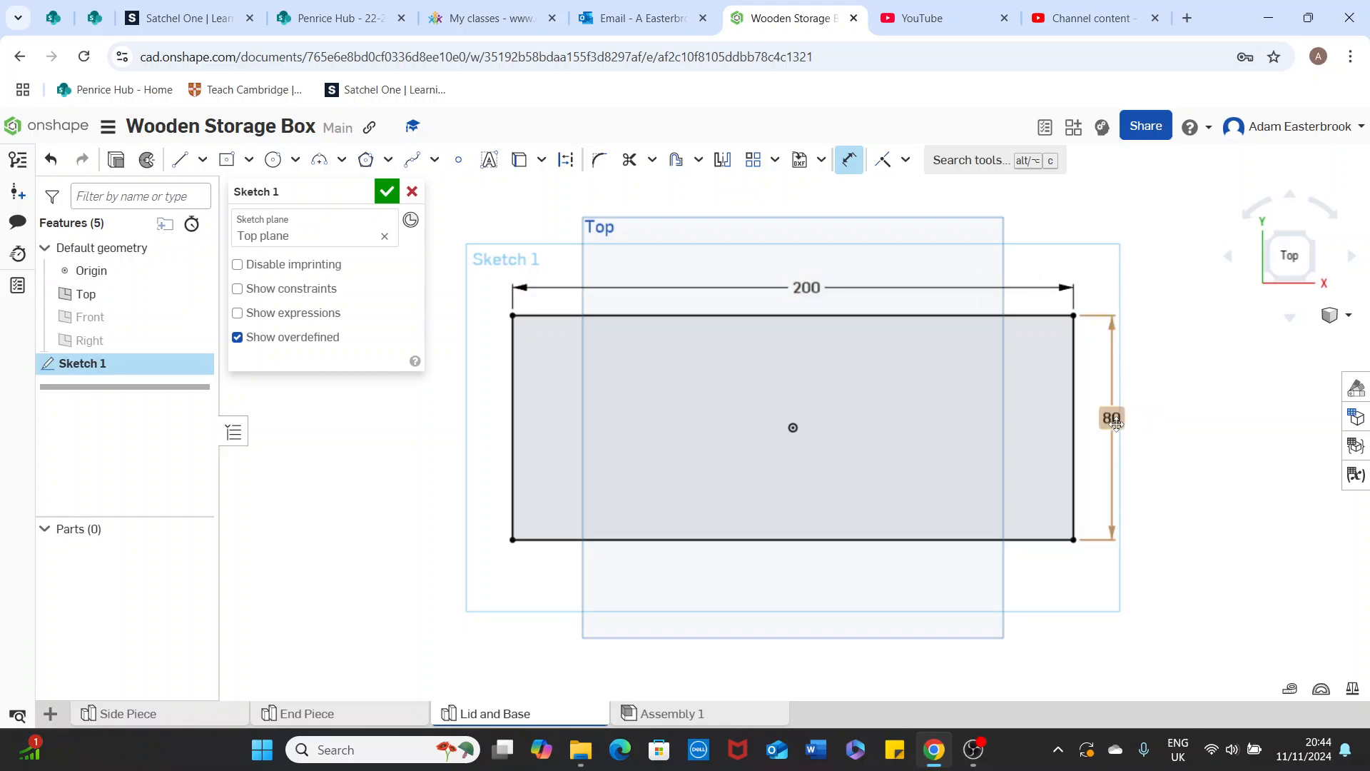
# Reposition the rectangle's height dimension label and move the length dimension slightly farther above the top edge.
pyautogui.moveTo(1113, 417); pyautogui.dragTo(1116, 356)
pyautogui.moveTo(1114, 373); pyautogui.dragTo(1108, 432)
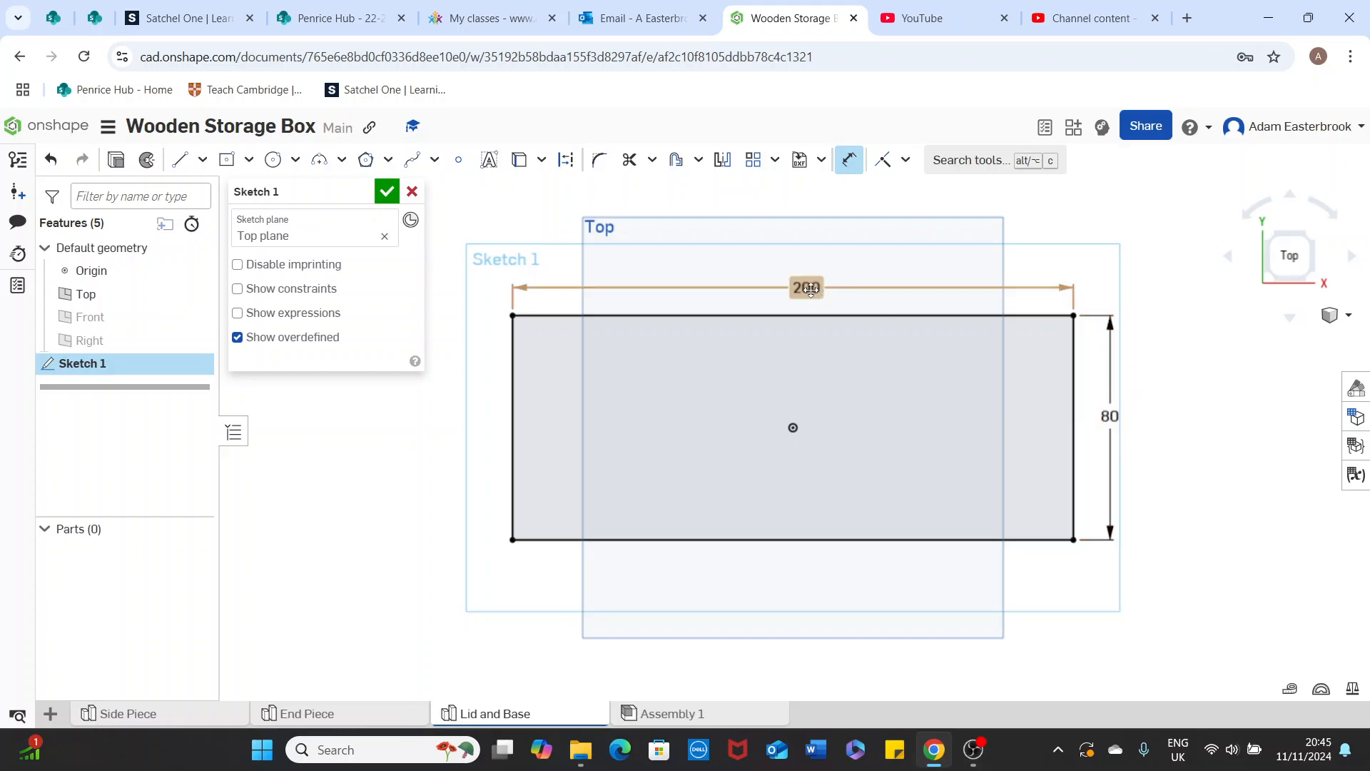
pyautogui.moveTo(811, 288)
pyautogui.mouseDown()
pyautogui.moveTo(810, 245)
pyautogui.moveTo(811, 274)
pyautogui.mouseUp()
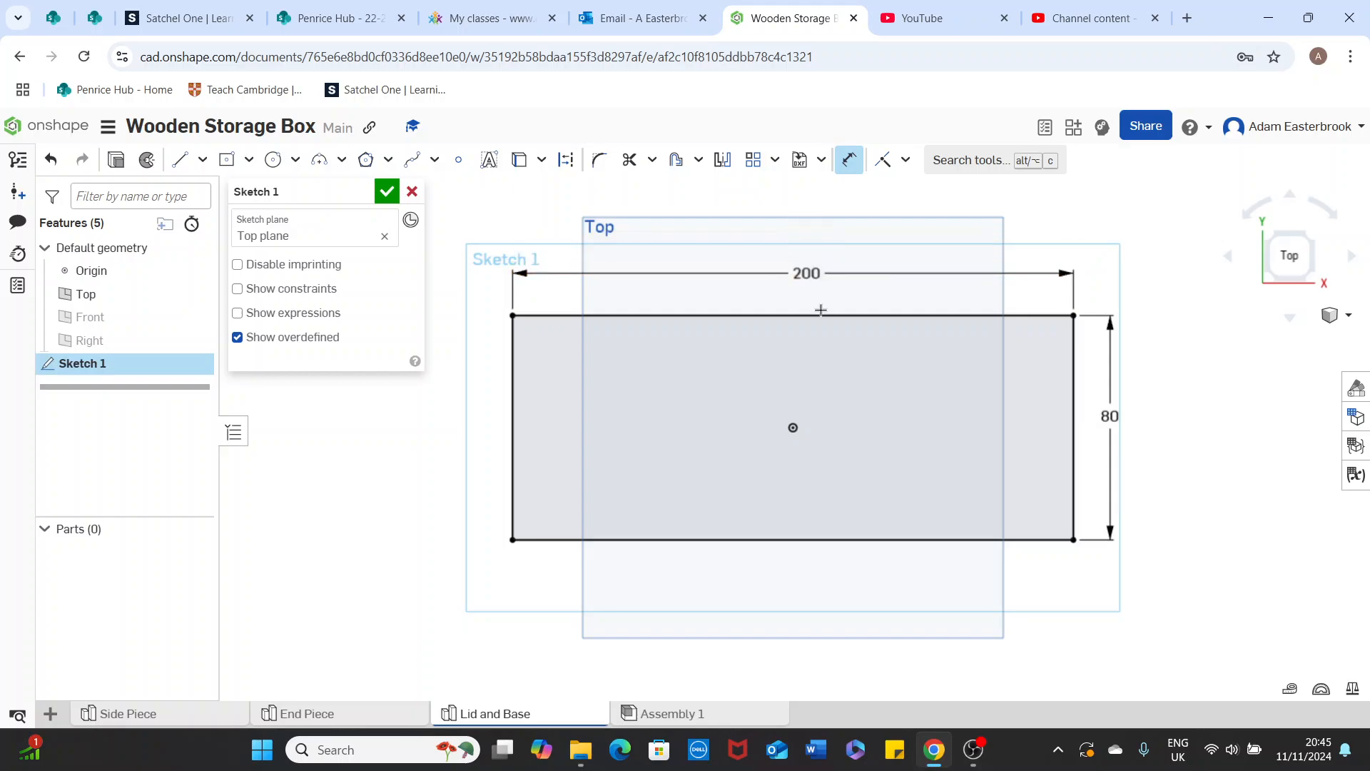
# Move the 200 mm length dimension label slightly closer to the rectangle and finish the sketch.
pyautogui.moveTo(808, 273); pyautogui.dragTo(808, 283)
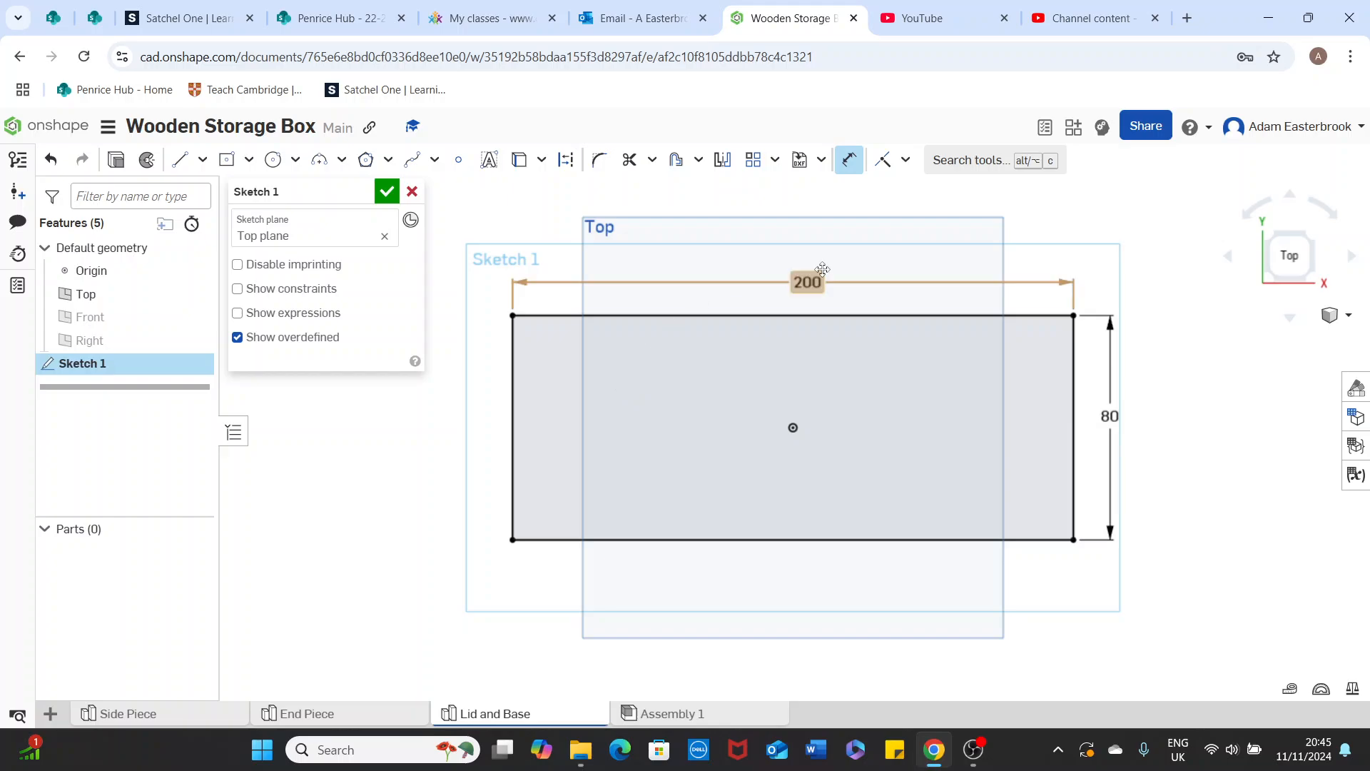
pyautogui.click(387, 192)
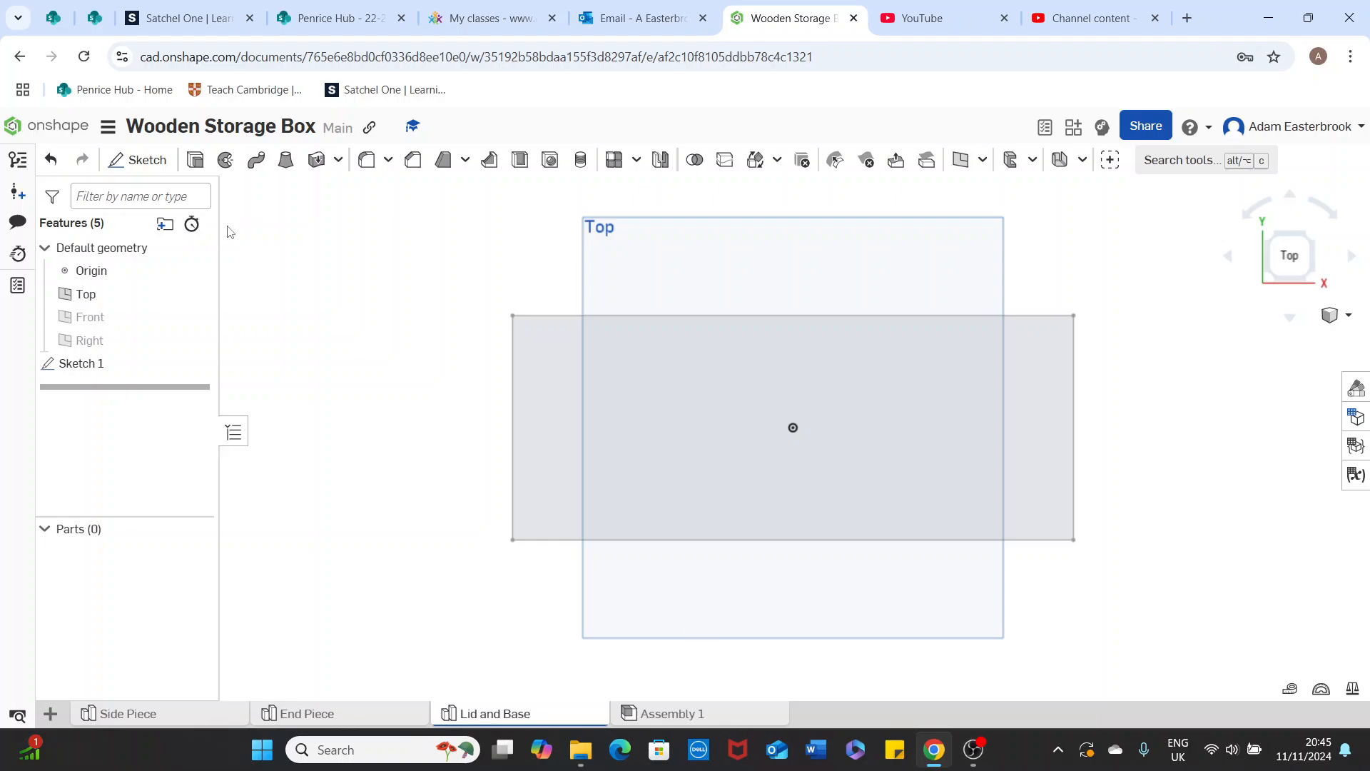
# Set the isometric view and hide the Top plane.
pyautogui.click(1349, 316)
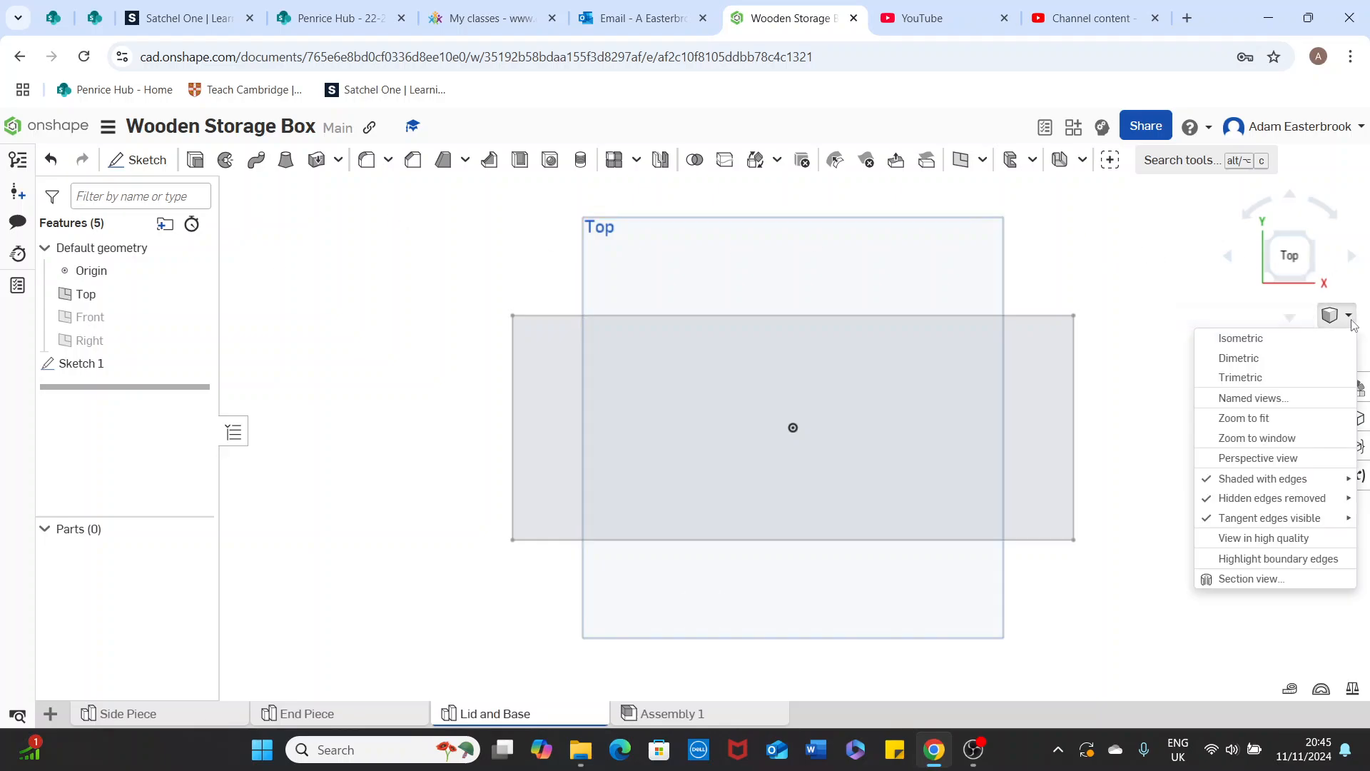
pyautogui.click(1251, 345)
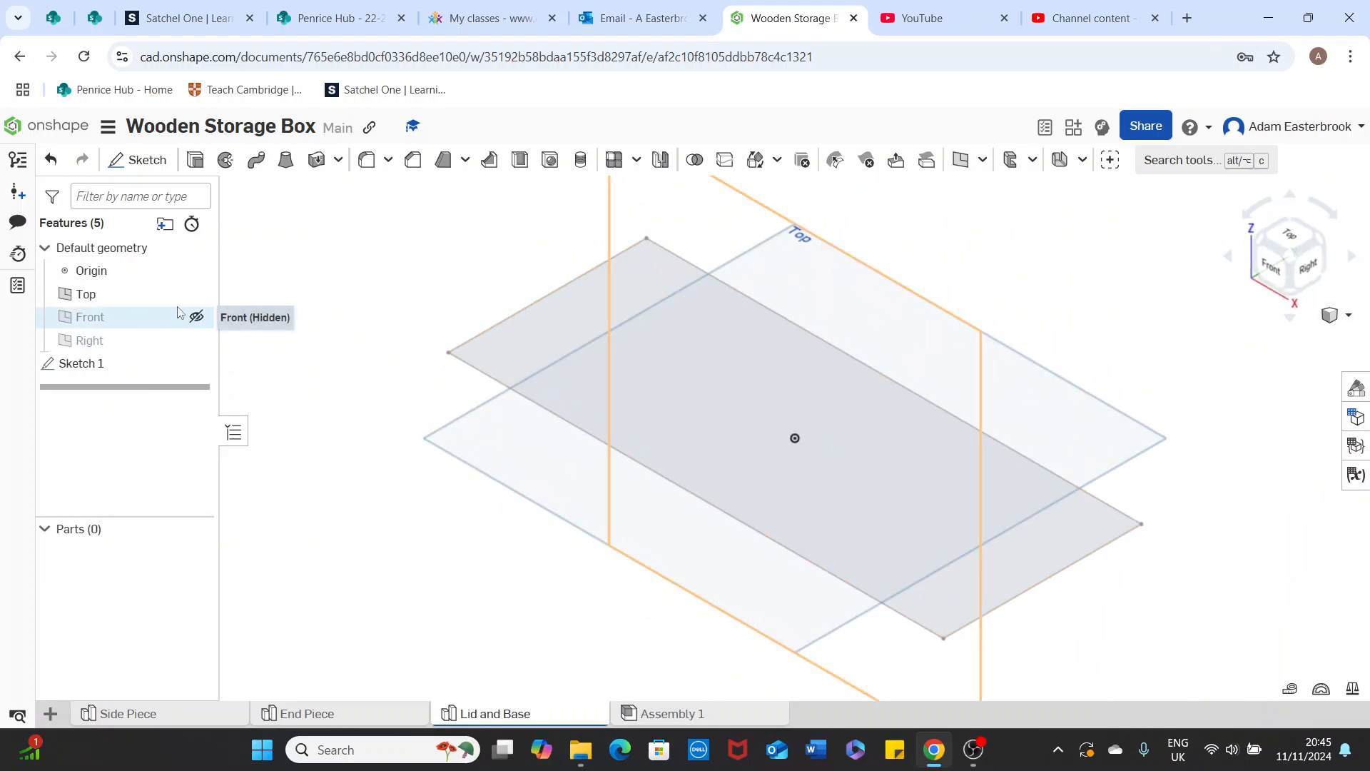
pyautogui.click(196, 294)
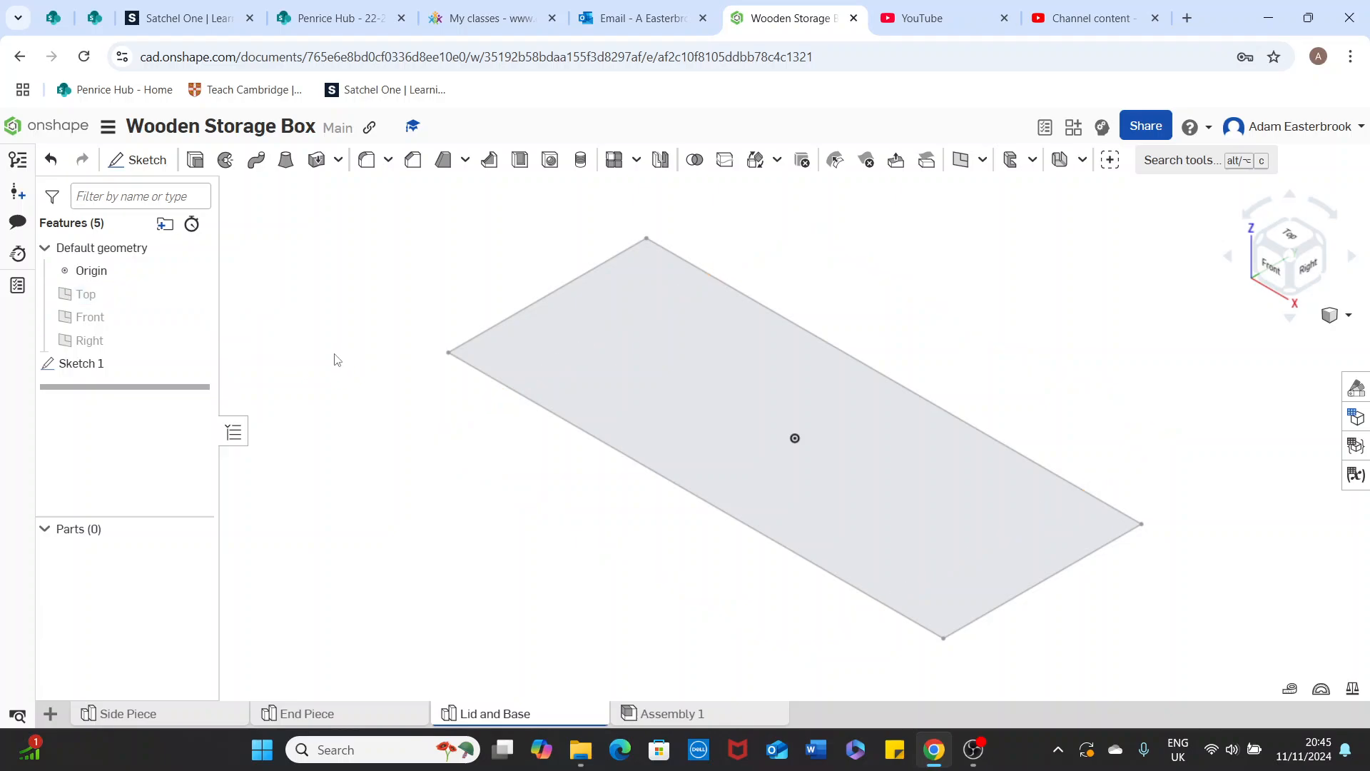
# Extrude the rectangle sketch as a new solid, symmetric about its plane, with a depth of 3 mm.
pyautogui.click(196, 162)
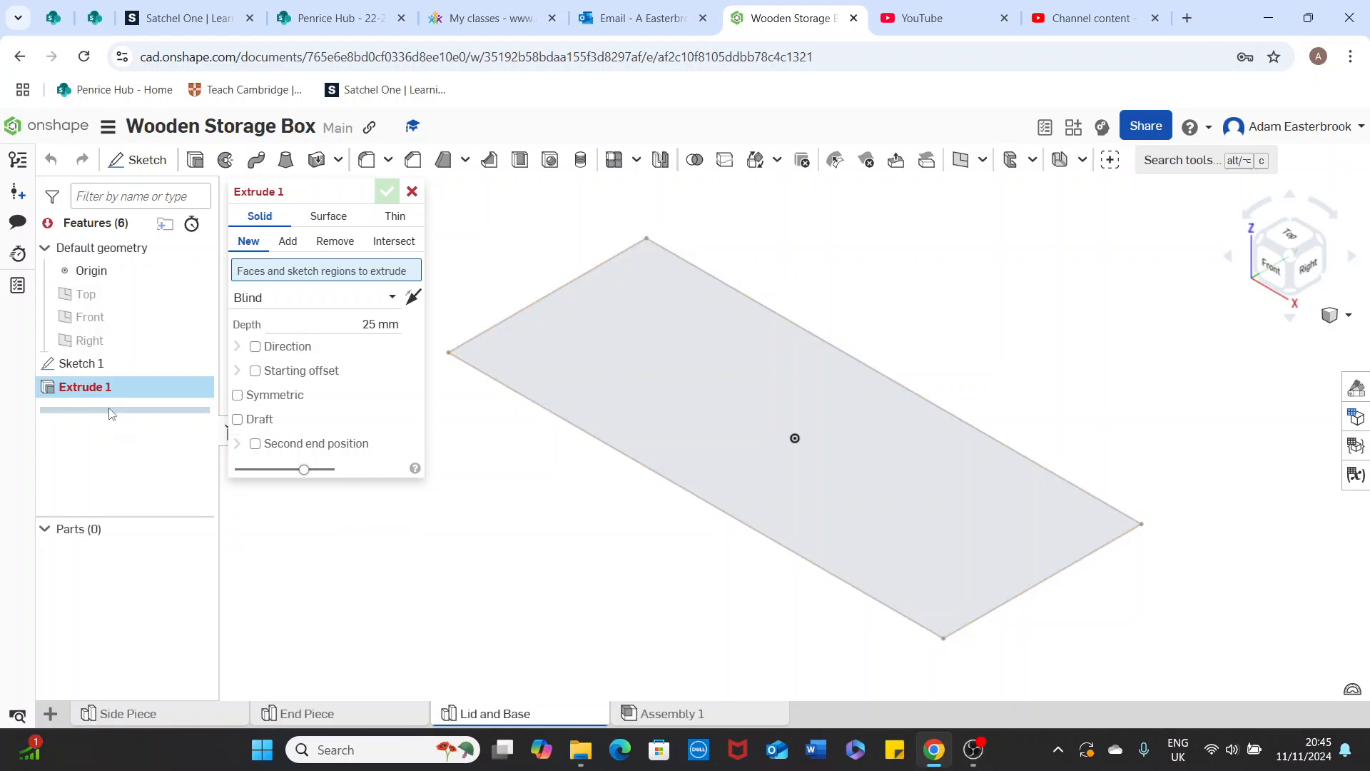
pyautogui.click(104, 363)
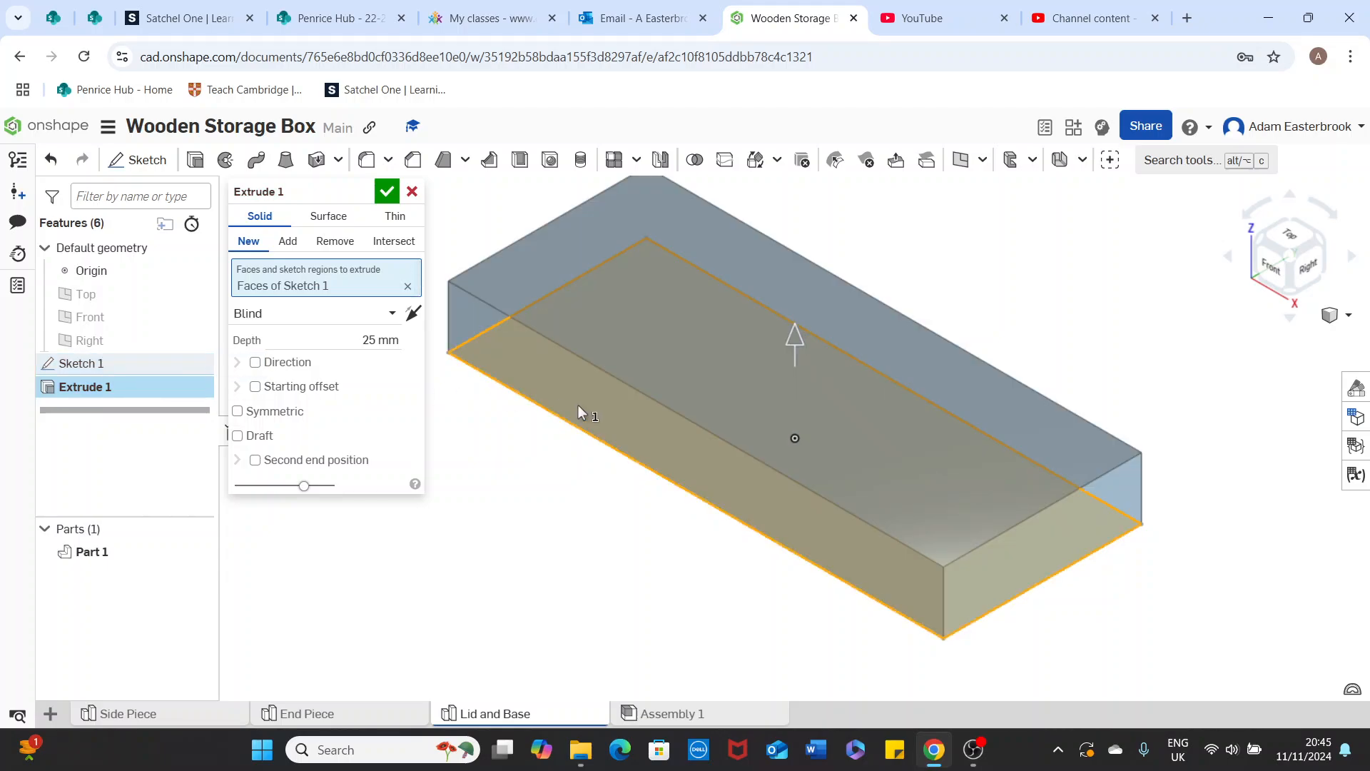
pyautogui.scroll(-3, 594, 421)
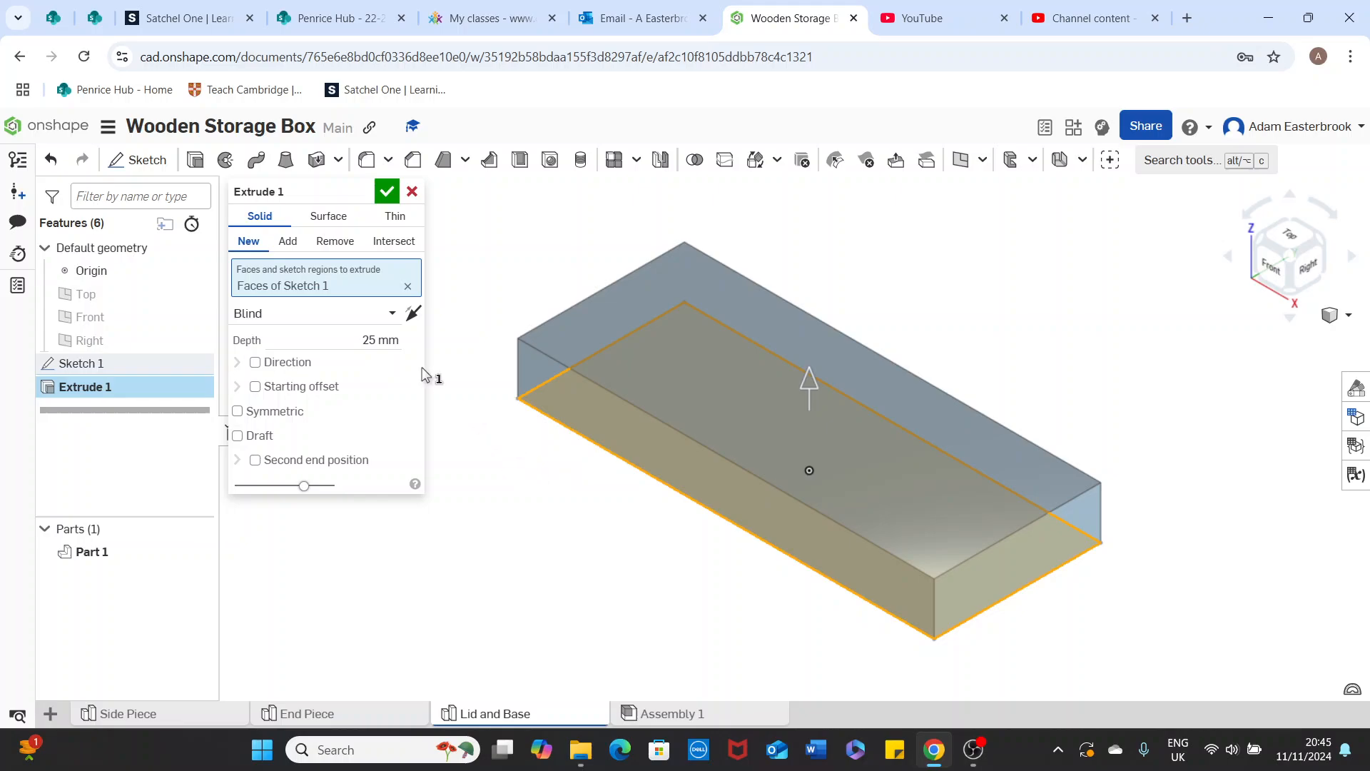
pyautogui.click(413, 320)
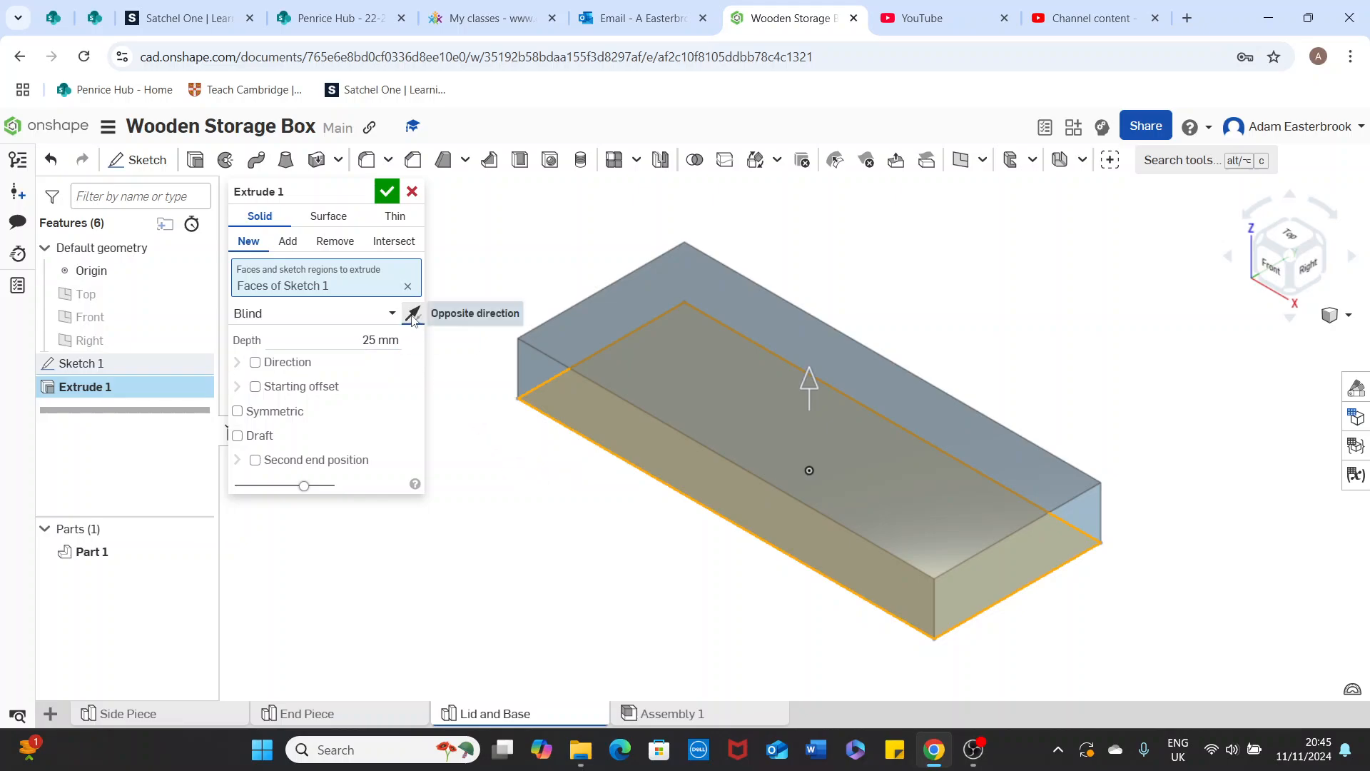
pyautogui.click(412, 314)
pyautogui.click(238, 412)
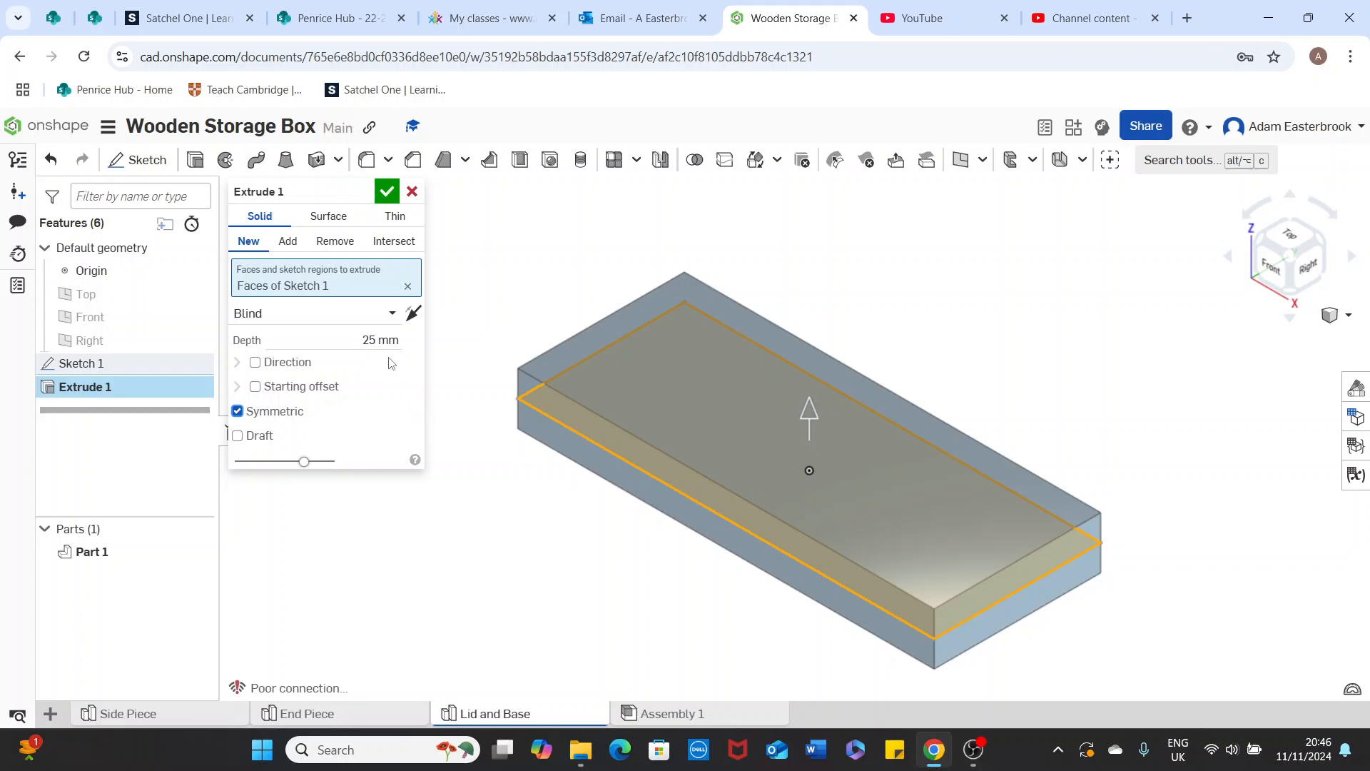
pyautogui.click(361, 339)
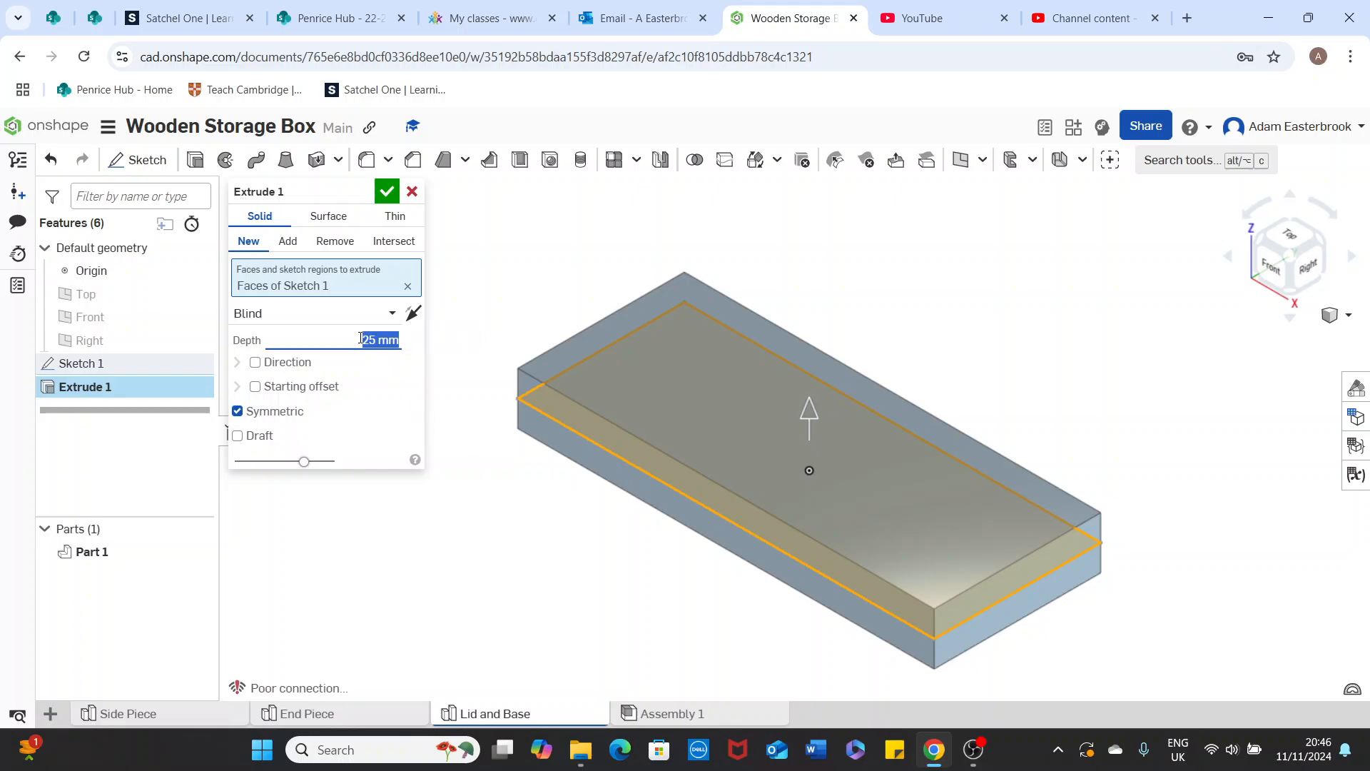
pyautogui.write('3')
pyautogui.press('Tab')
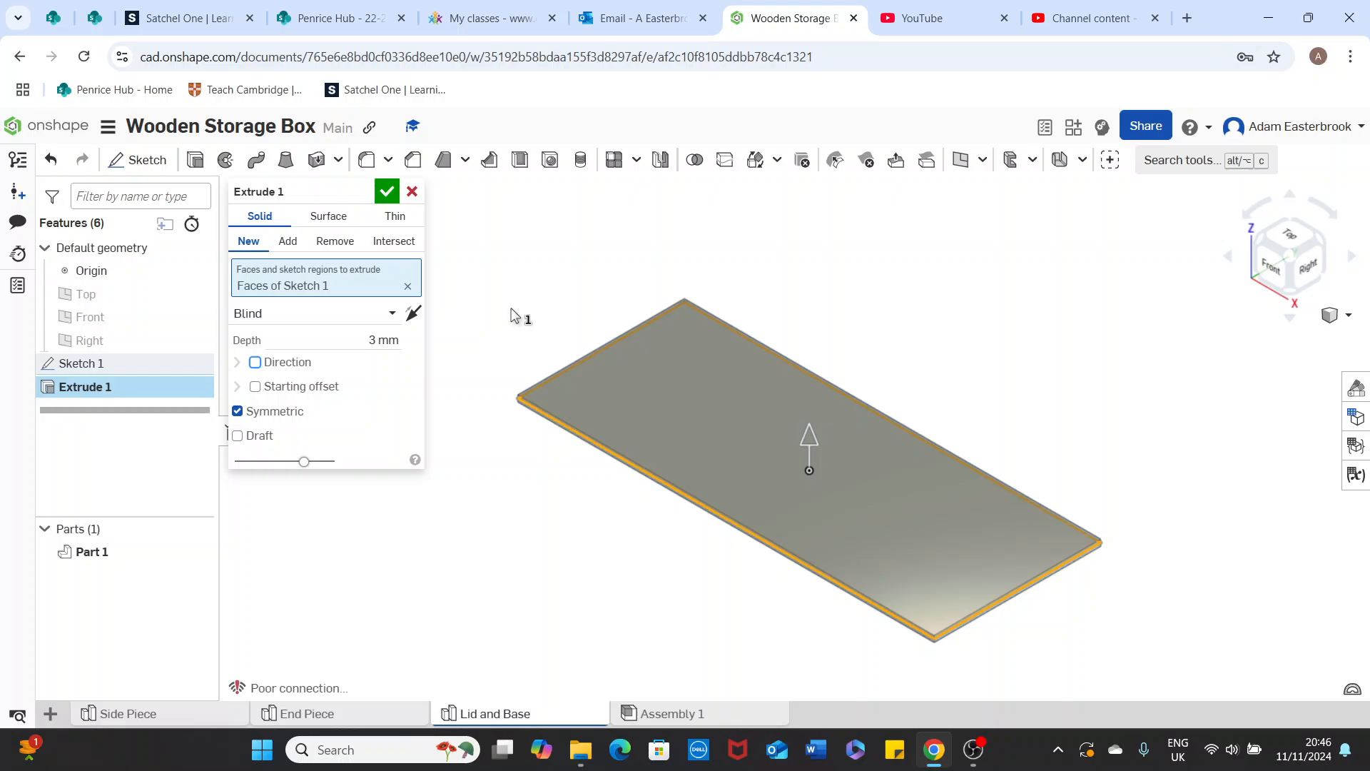
pyautogui.click(386, 191)
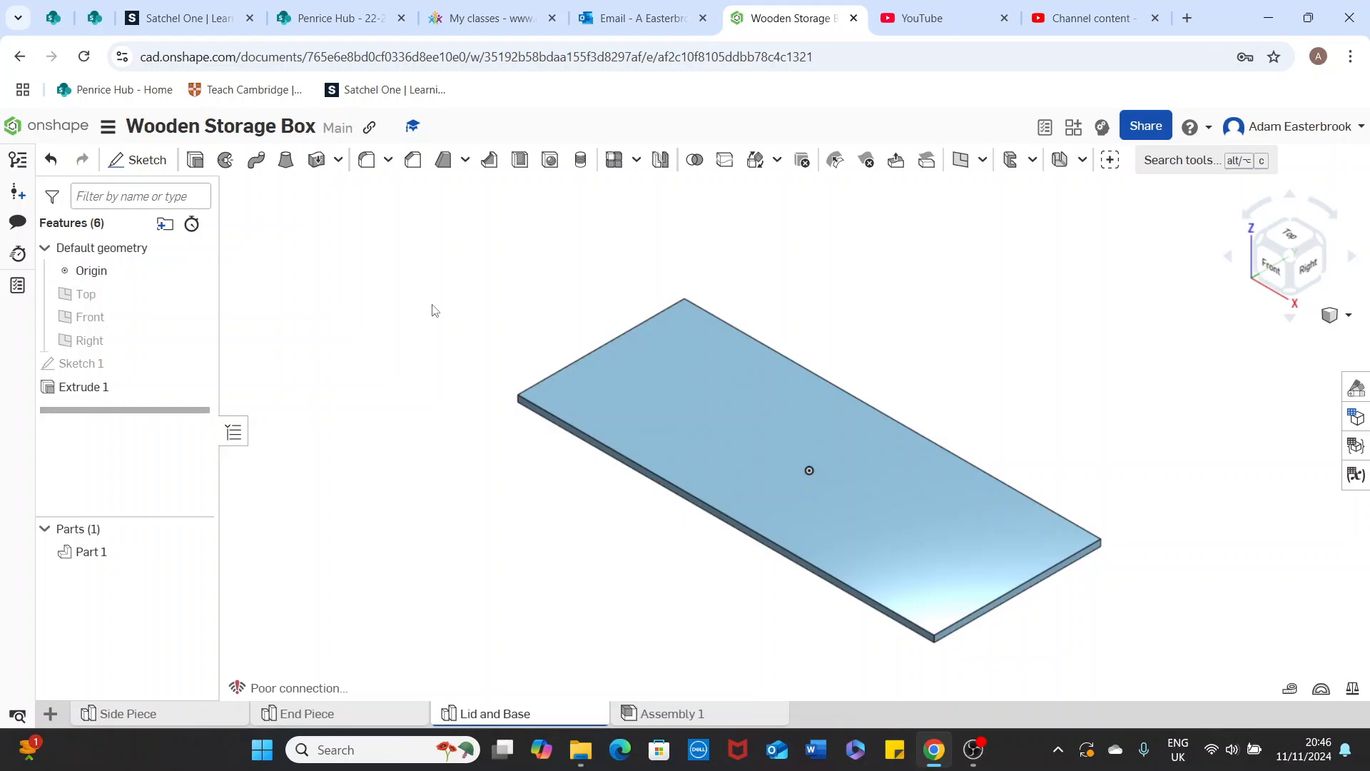
# Start a second sketch on the Top plane.
pyautogui.scroll(-2, 564, 237)
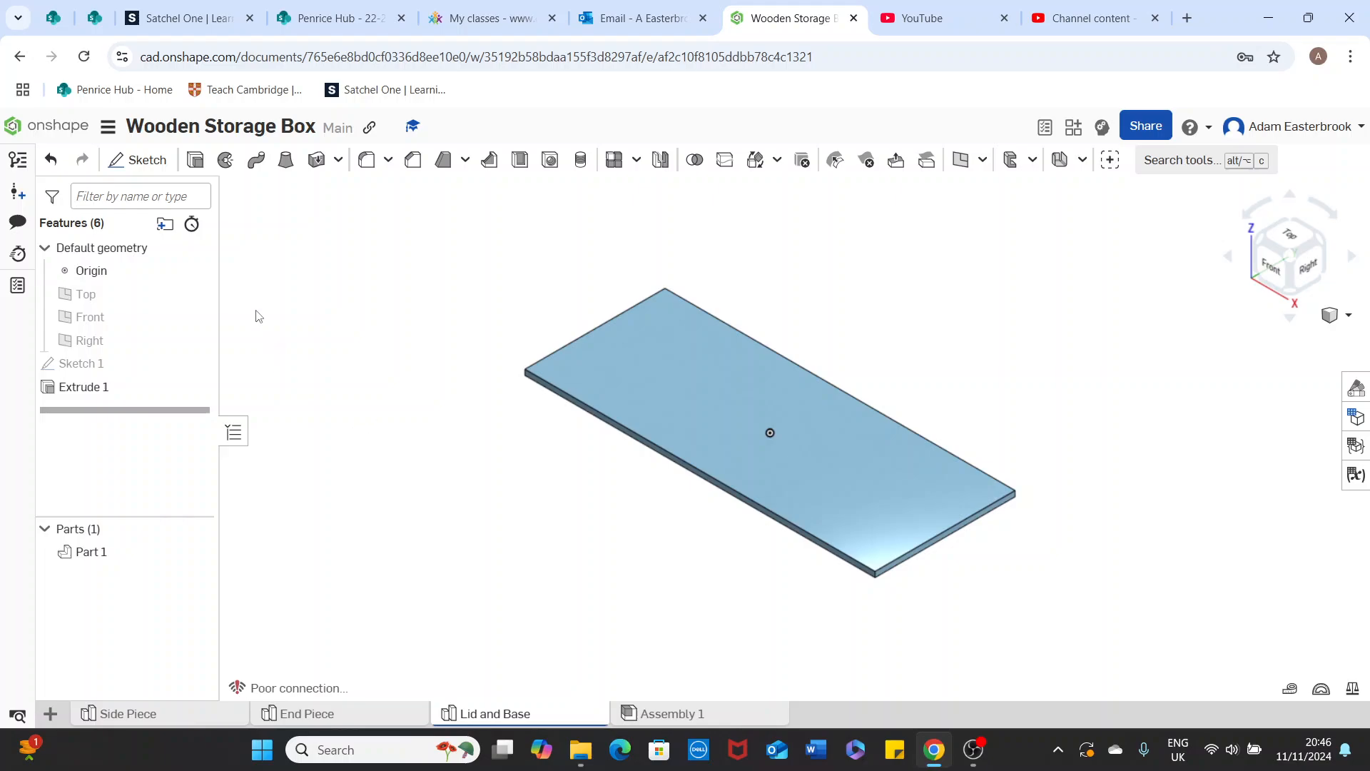
pyautogui.click(139, 161)
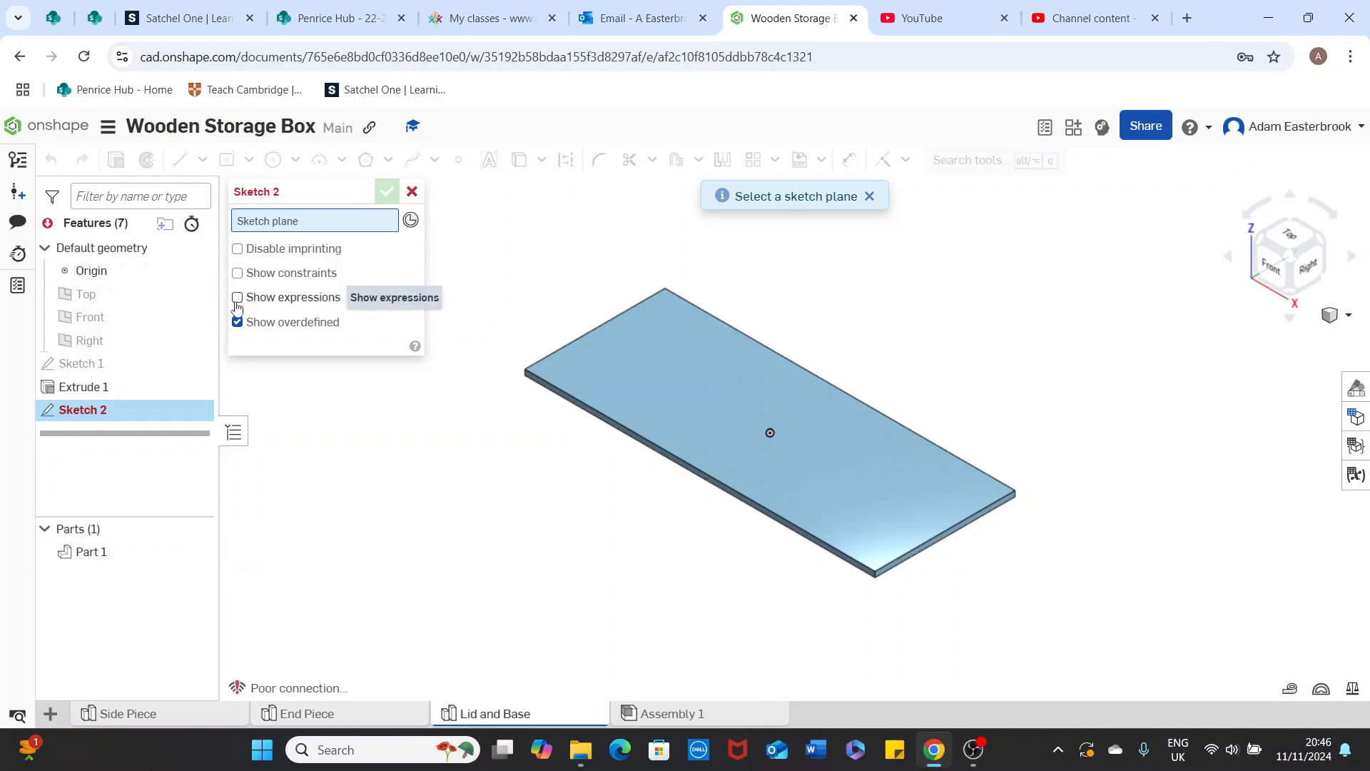
pyautogui.click(413, 192)
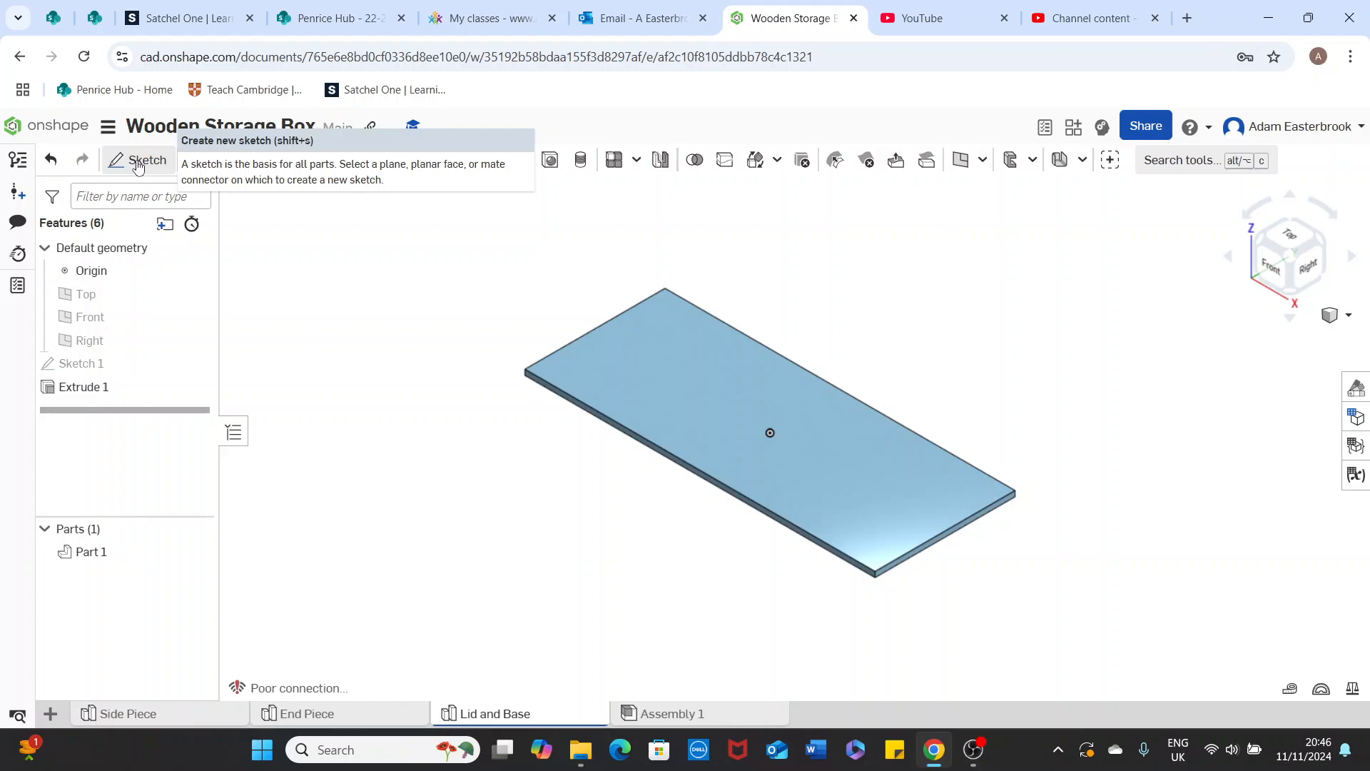
pyautogui.click(138, 163)
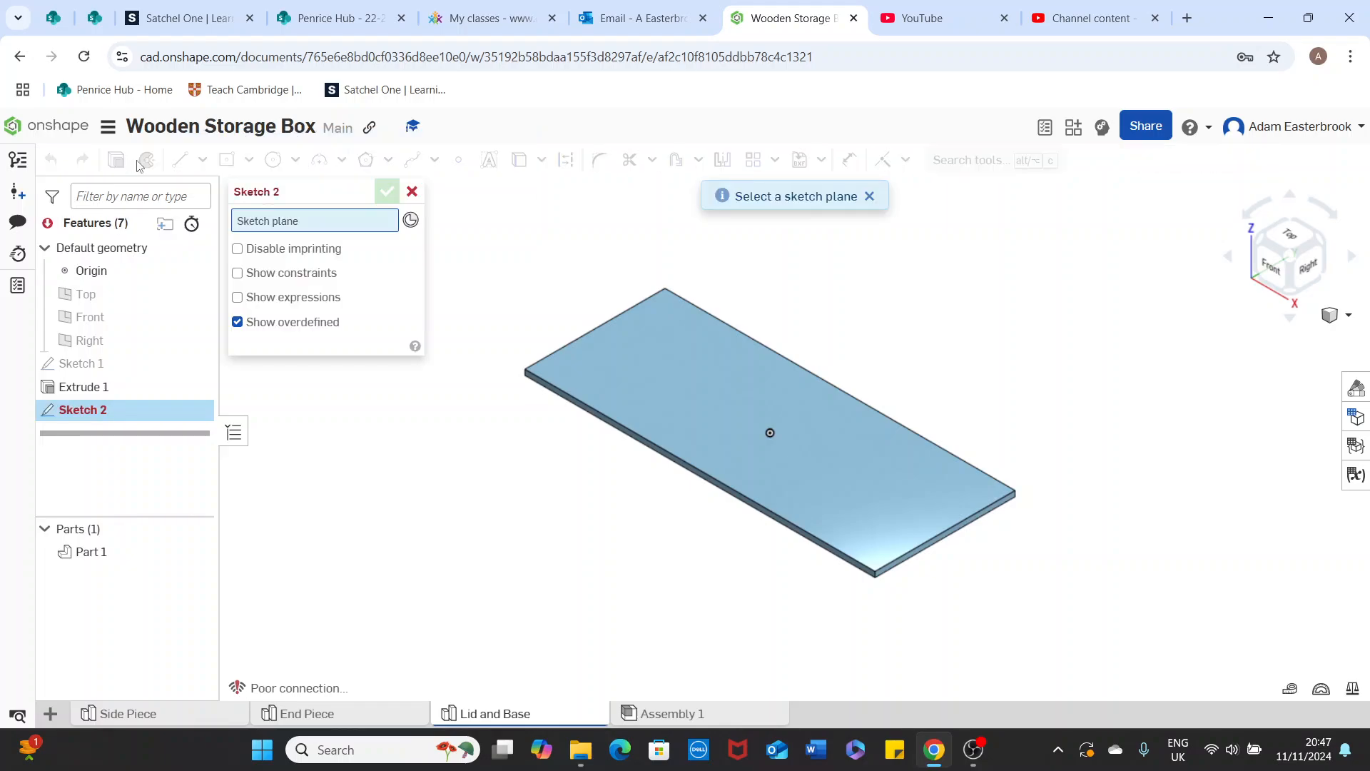
pyautogui.click(126, 296)
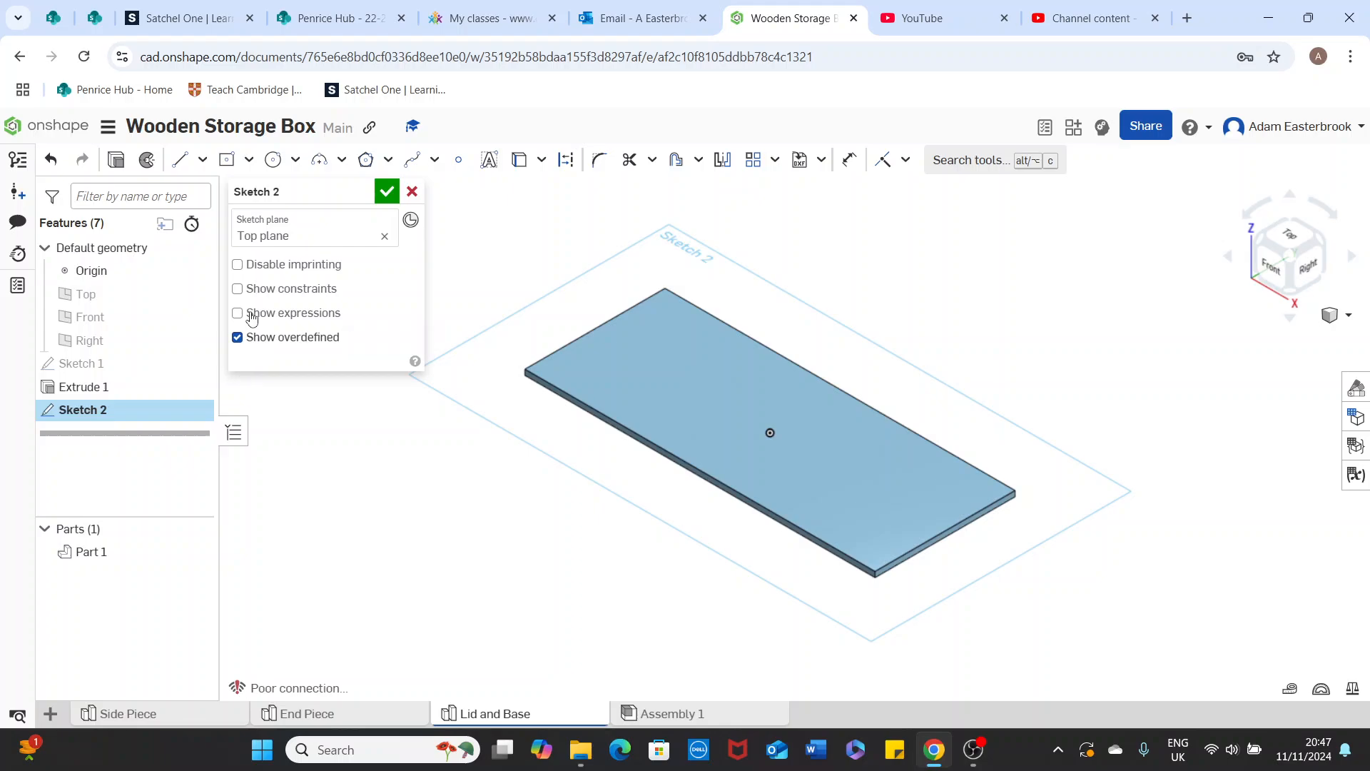
# Sketch a center point rectangle of about 196 by 80 mm below the existing panel, its centre vertically aligned with the origin.
pyautogui.click(1282, 241)
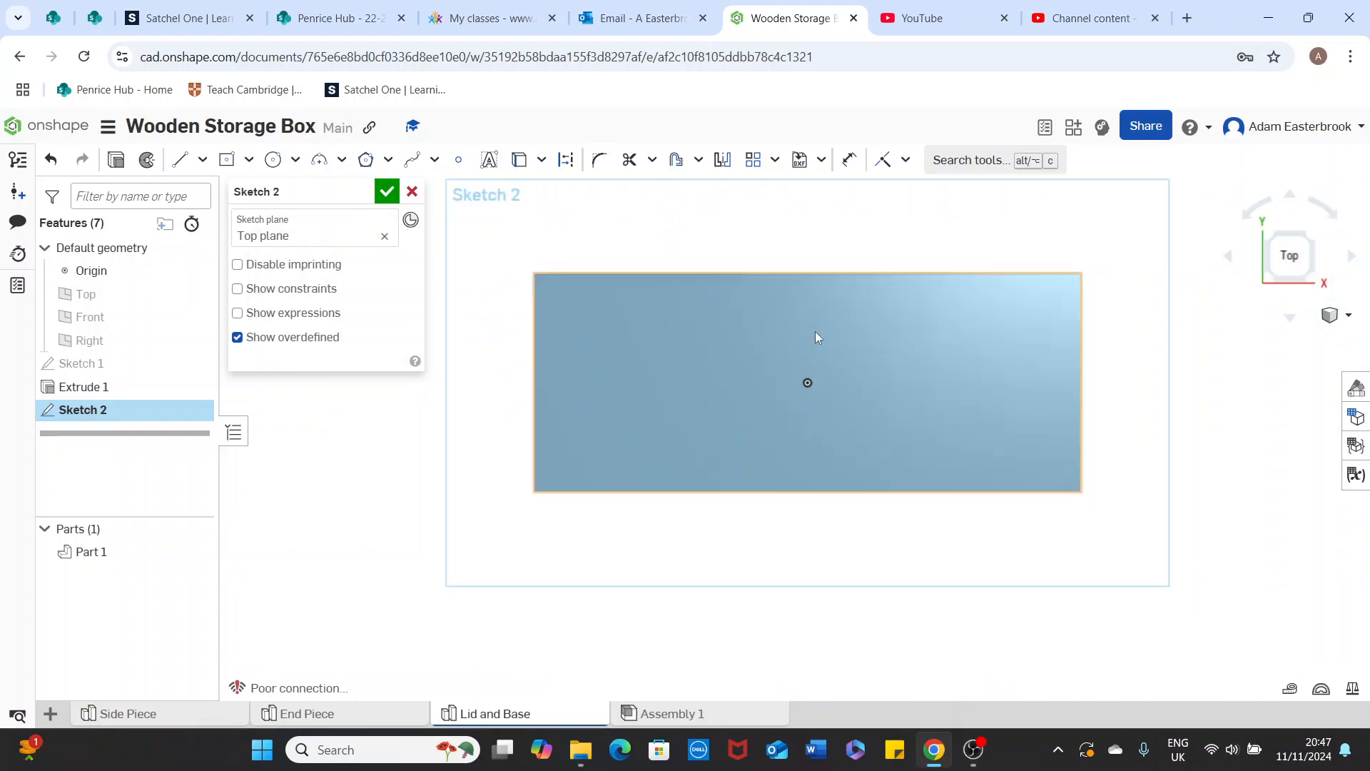
pyautogui.scroll(-3, 815, 331)
pyautogui.moveTo(1052, 327); pyautogui.dragTo(988, 294, button='middle')
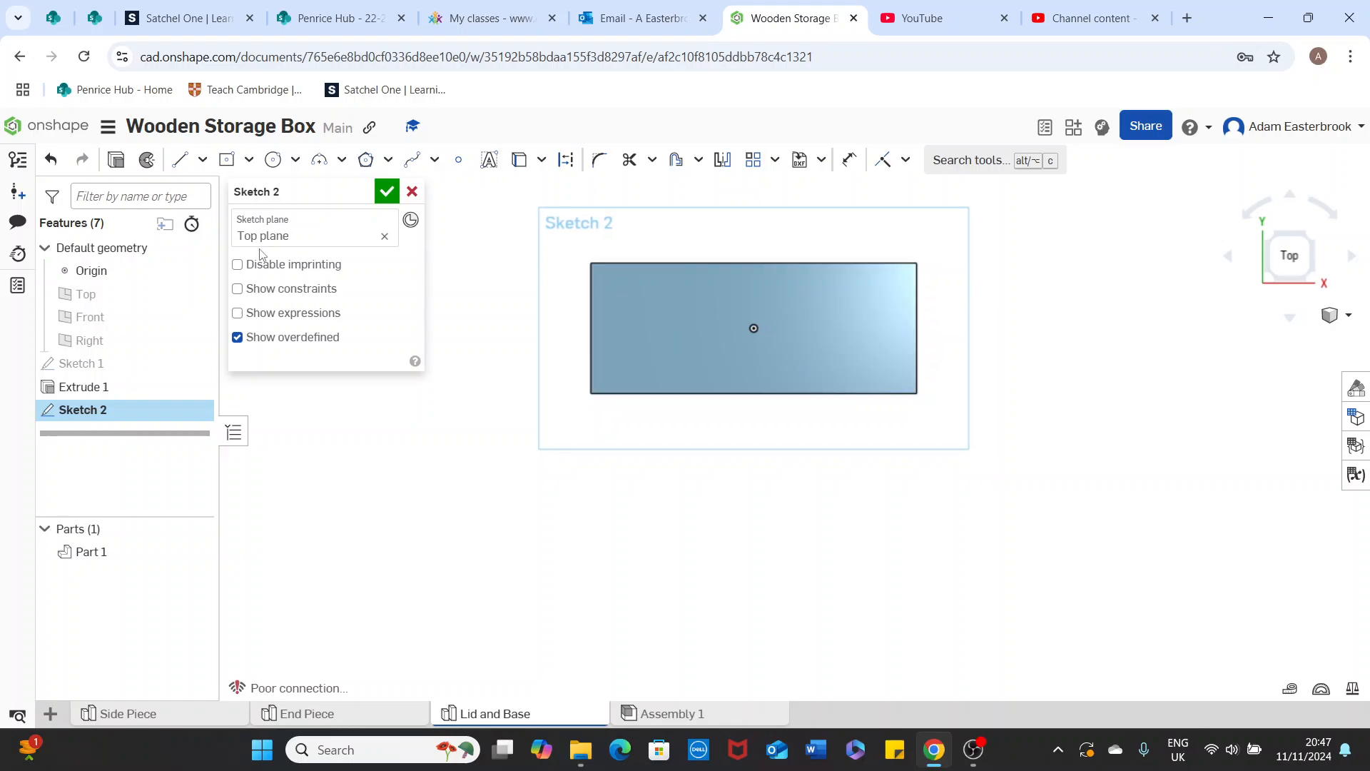
pyautogui.click(248, 160)
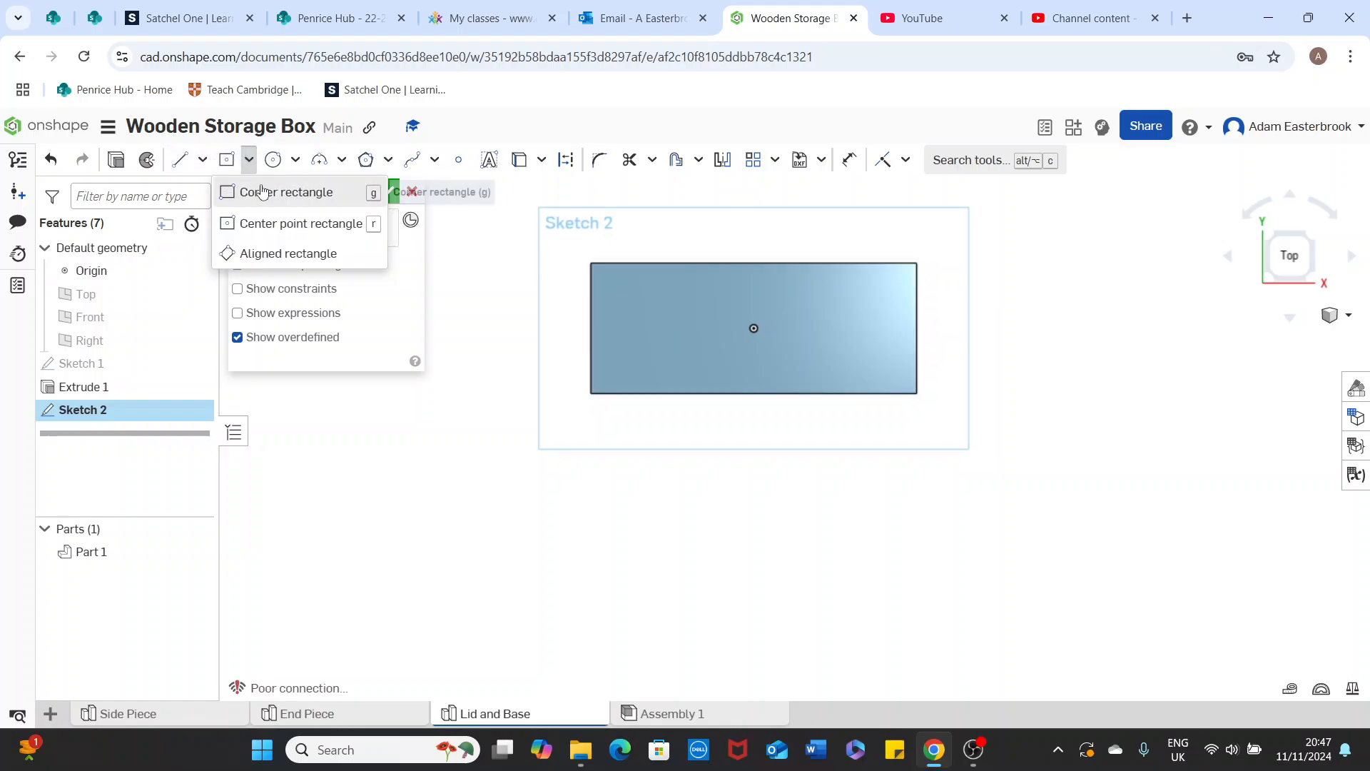
pyautogui.click(278, 224)
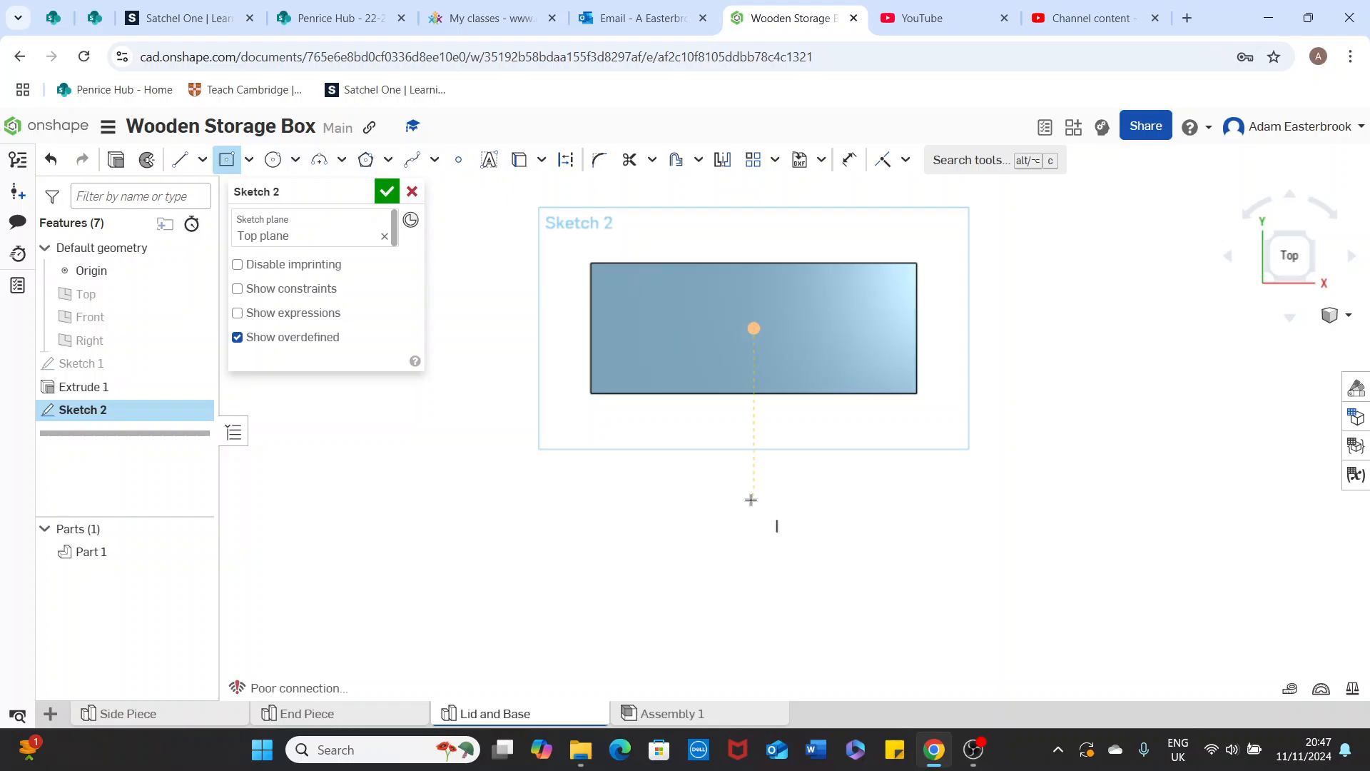
pyautogui.click(753, 573)
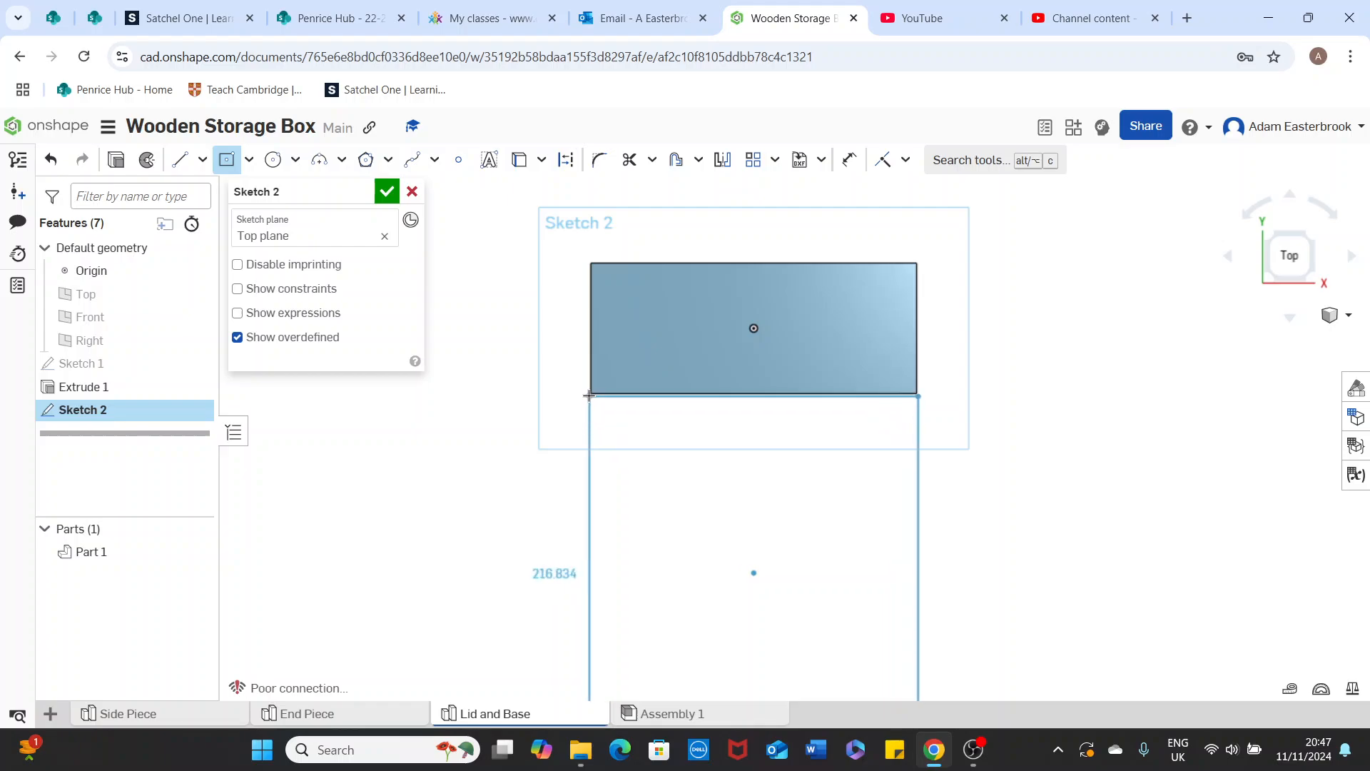
pyautogui.scroll(3, 590, 396)
pyautogui.scroll(-5, 590, 396)
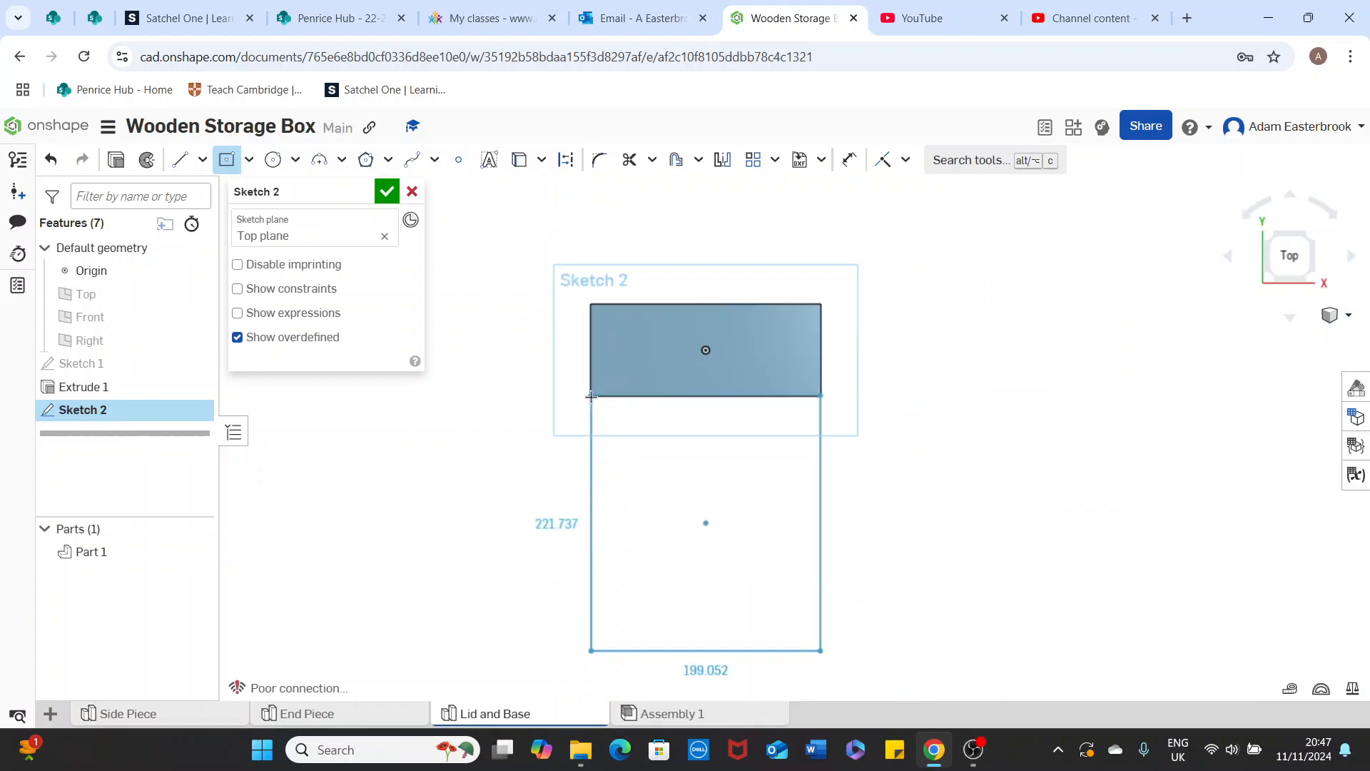
pyautogui.scroll(-3, 591, 397)
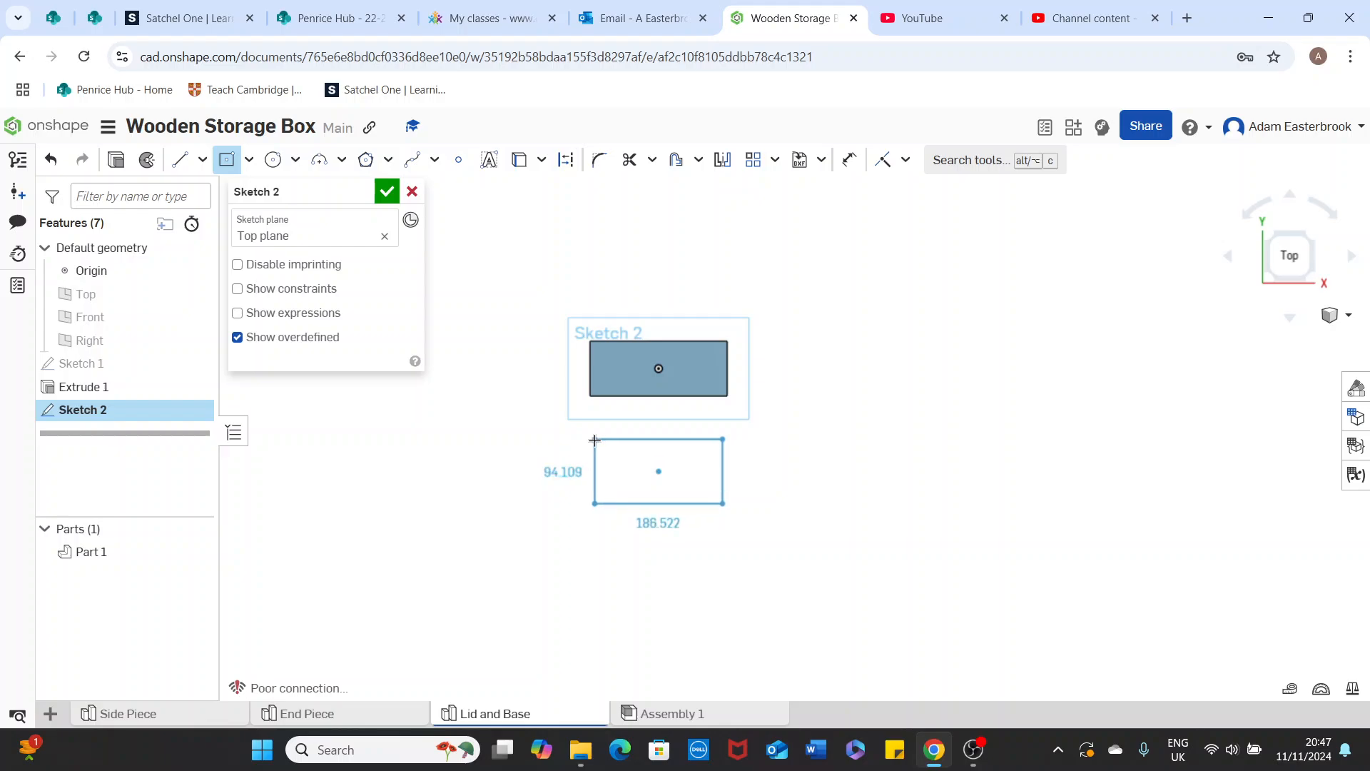
pyautogui.scroll(3, 594, 440)
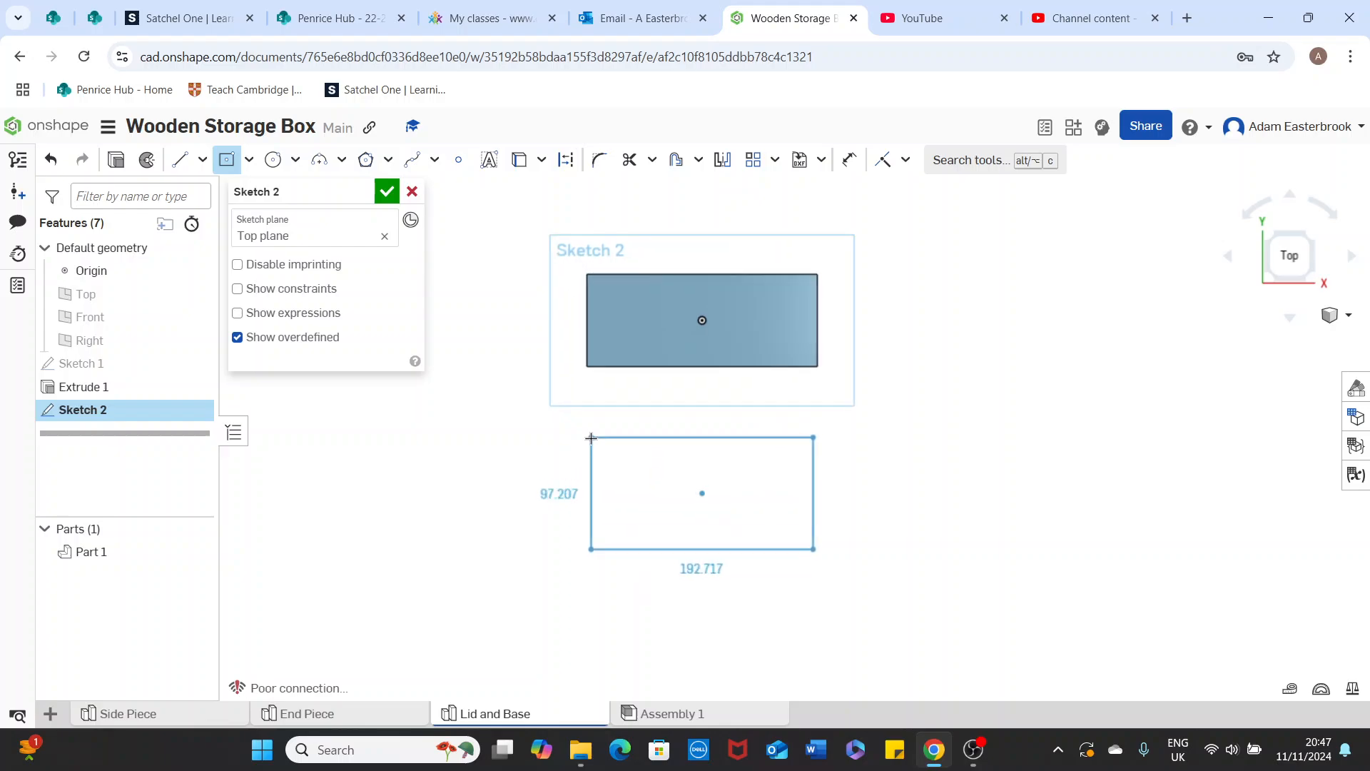
pyautogui.click(589, 448)
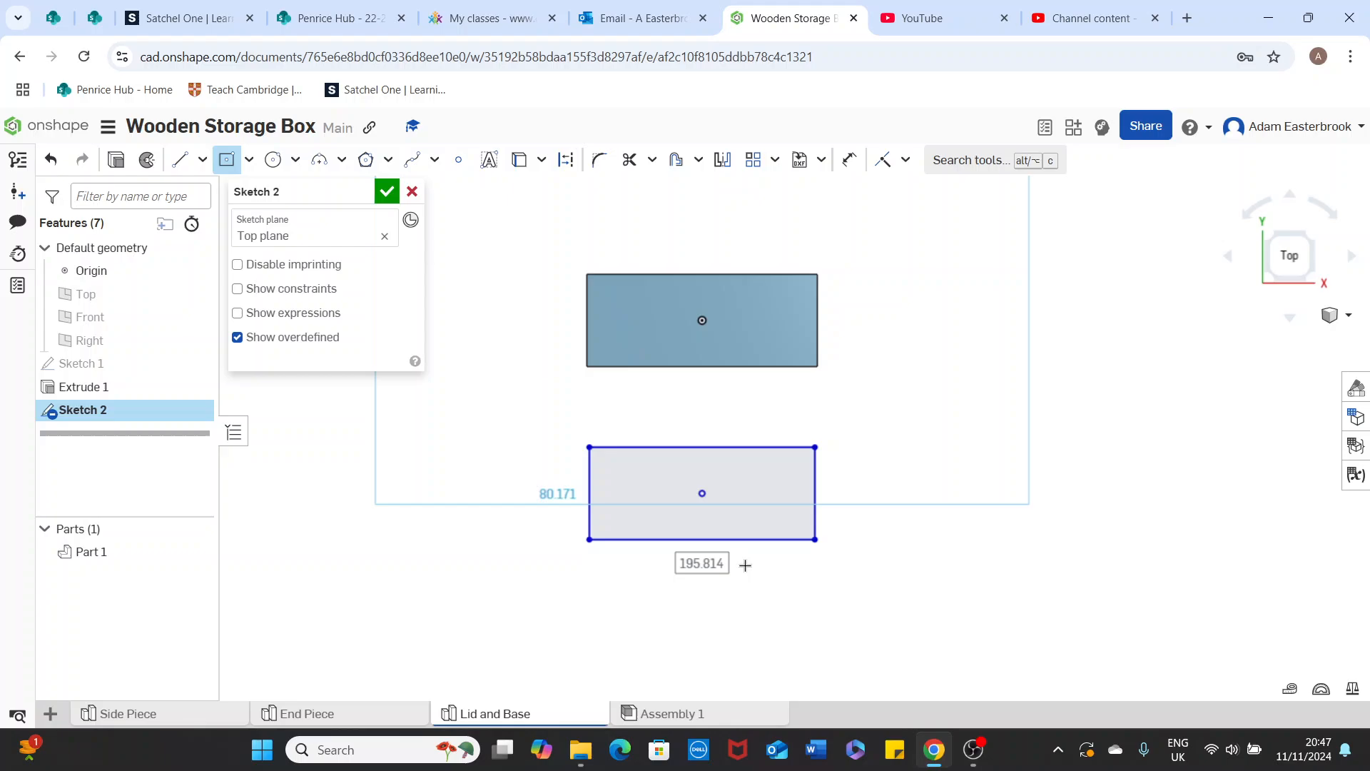
# Set the new rectangle's length to 200 mm and its height to 80 mm.
pyautogui.doubleClick(745, 565)
pyautogui.write('200')
pyautogui.press('Return')
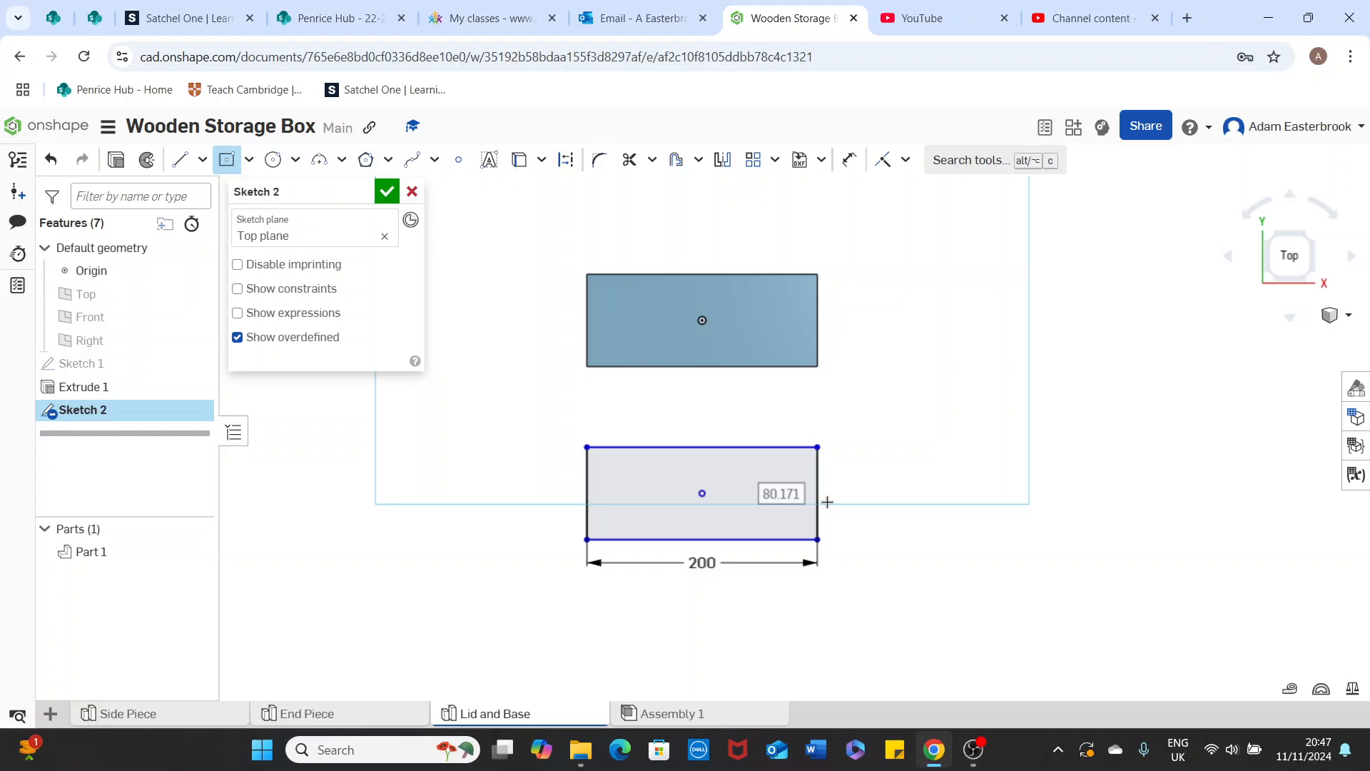
pyautogui.click(827, 502)
pyautogui.write('8')
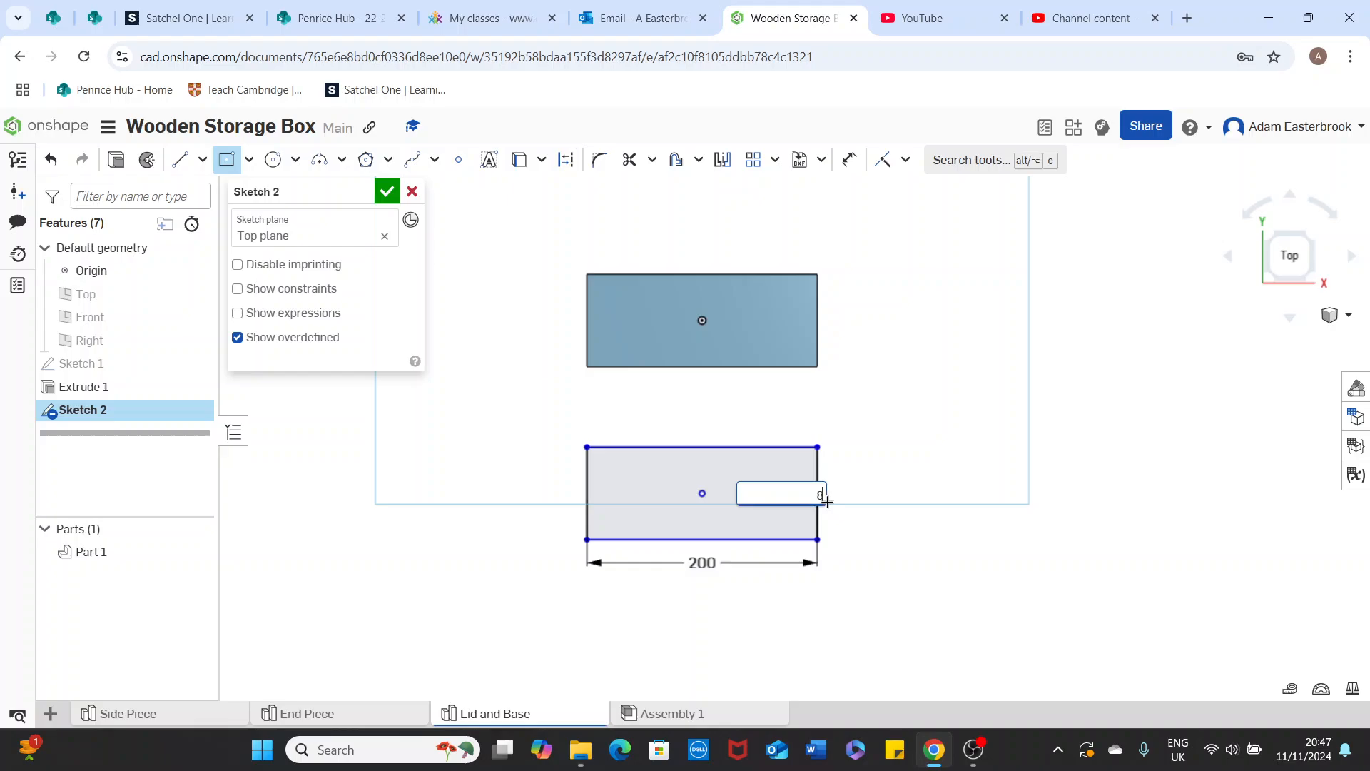
pyautogui.write('0mm')
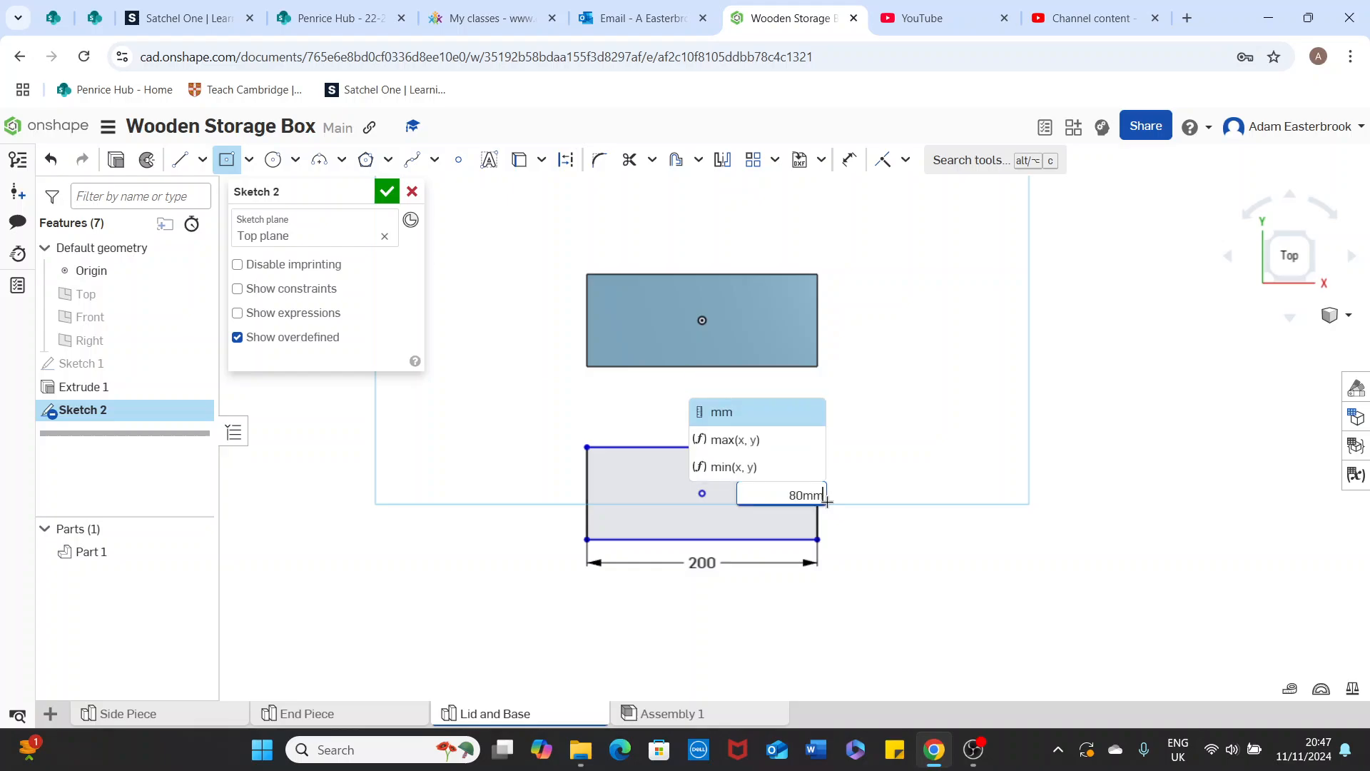
pyautogui.press('Return')
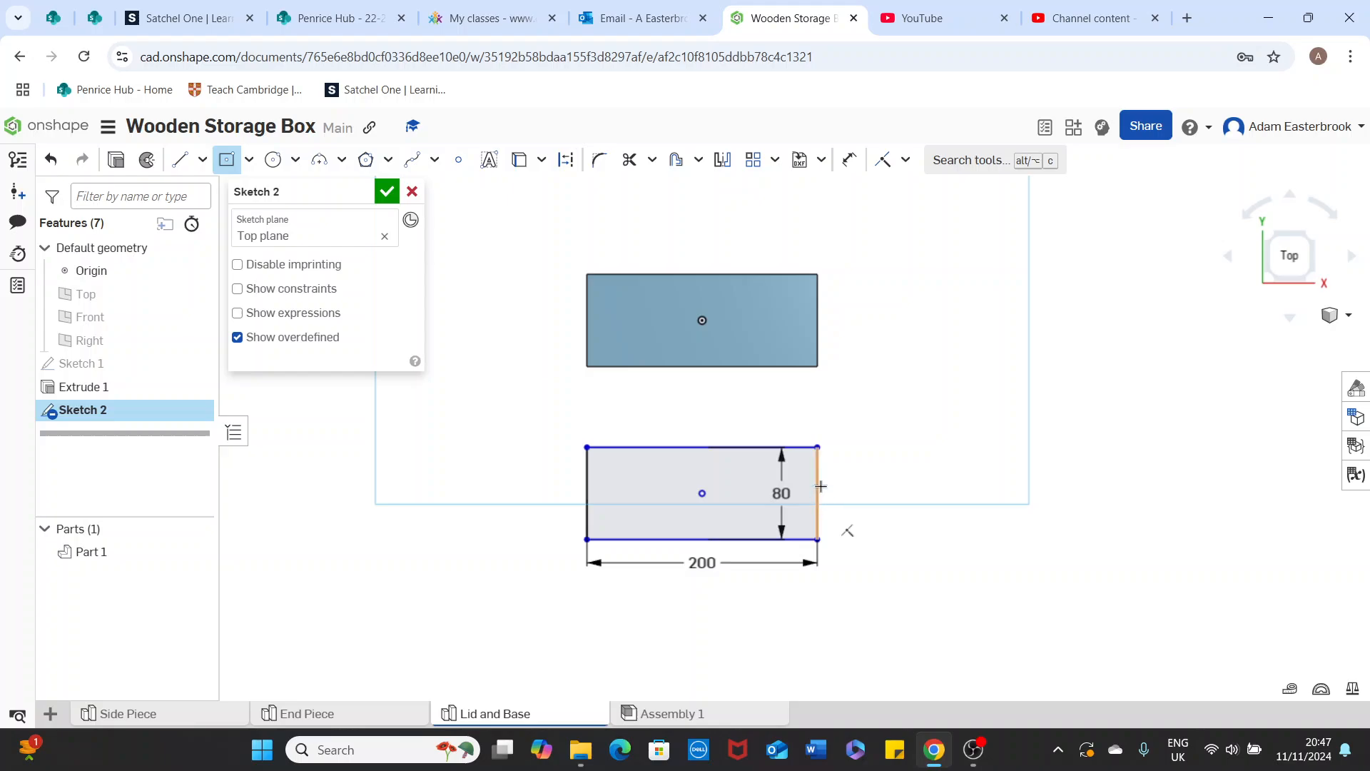
# Move the 80 mm height dimension outside the second rectangle's right edge and finish the sketch.
pyautogui.click(851, 164)
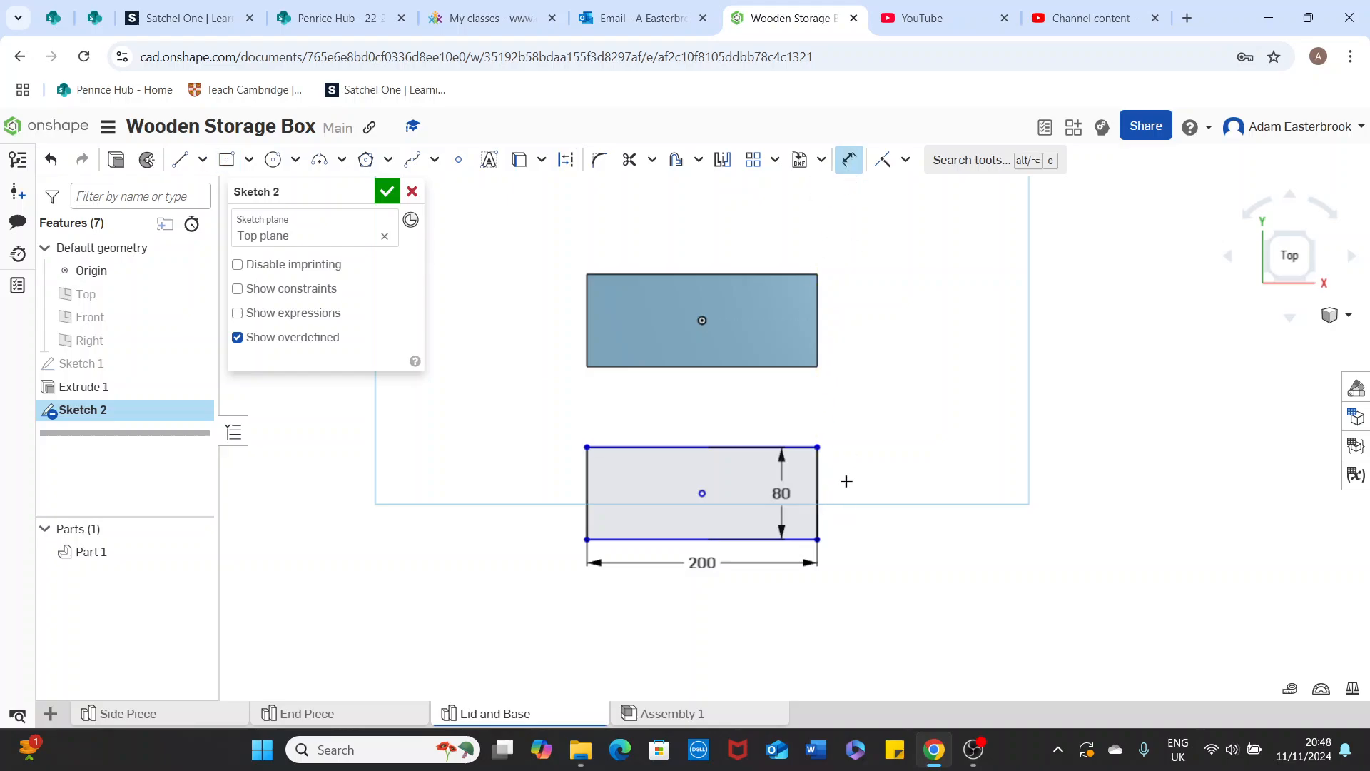
pyautogui.moveTo(783, 492); pyautogui.dragTo(844, 498)
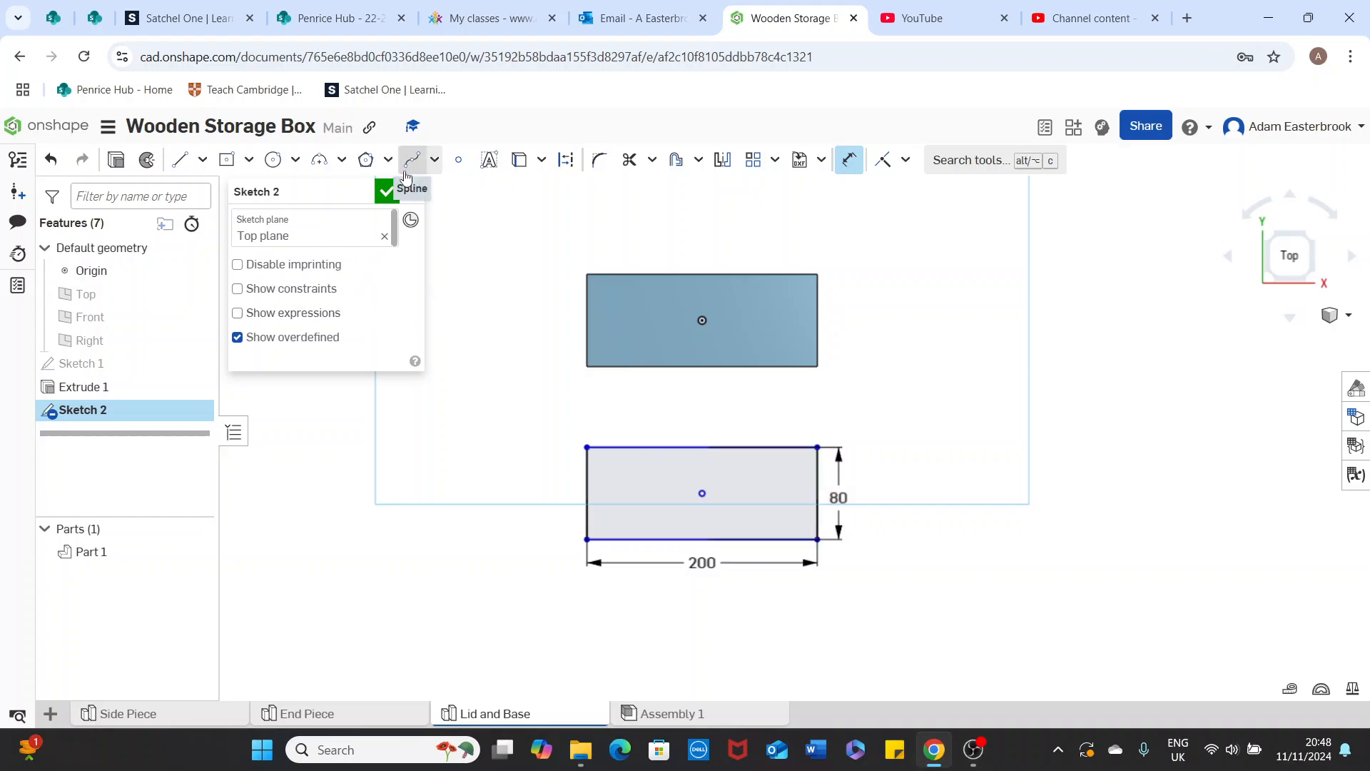
pyautogui.click(386, 192)
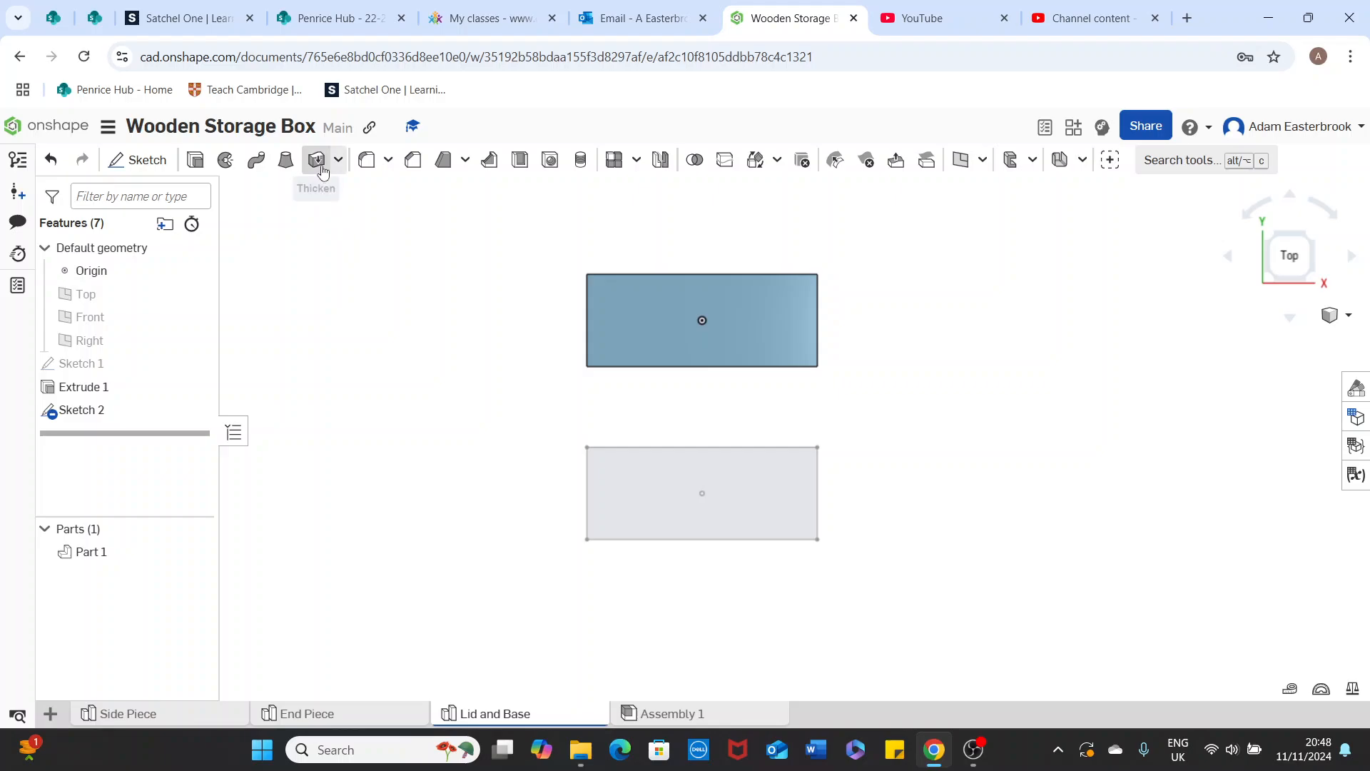
# Extrude the second rectangle symmetrically about its sketch plane to a depth of 3 mm as a new solid part.
pyautogui.click(195, 160)
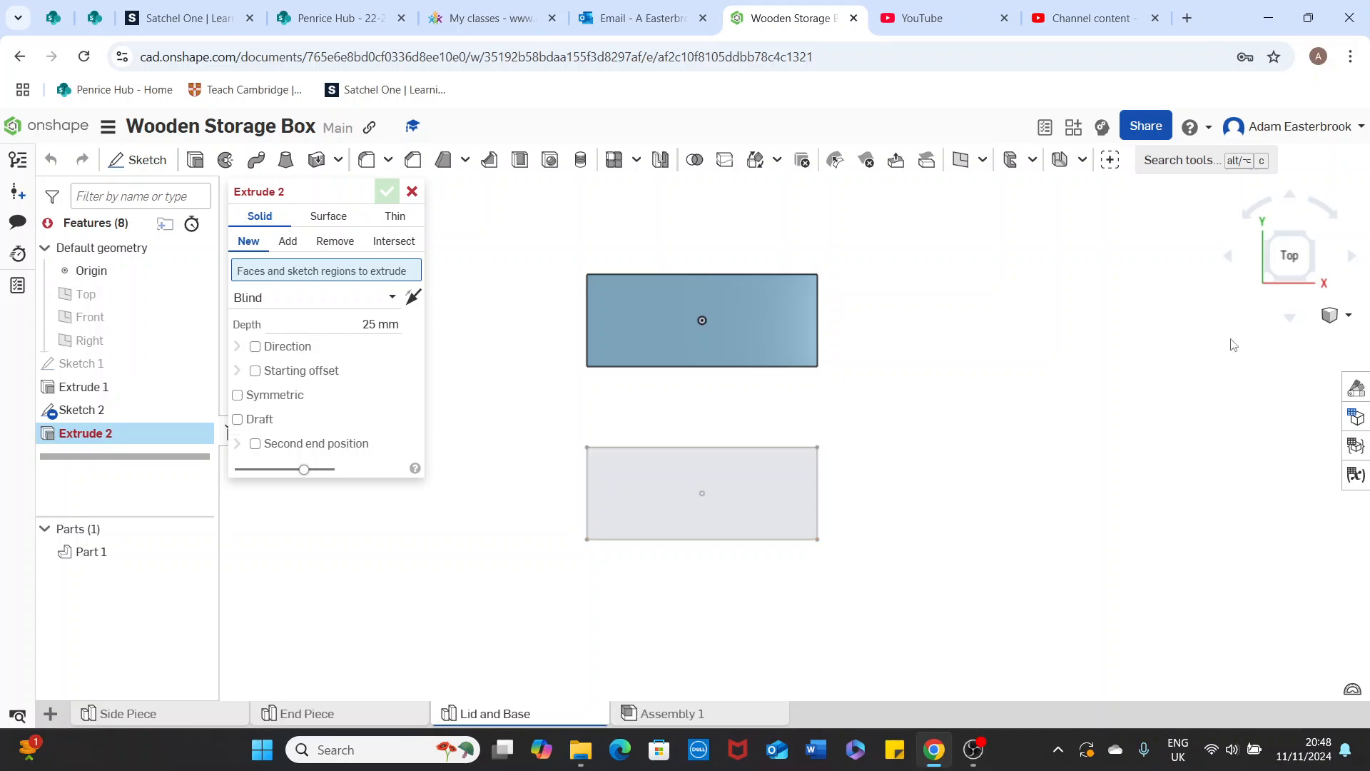
pyautogui.click(1348, 319)
pyautogui.click(1295, 340)
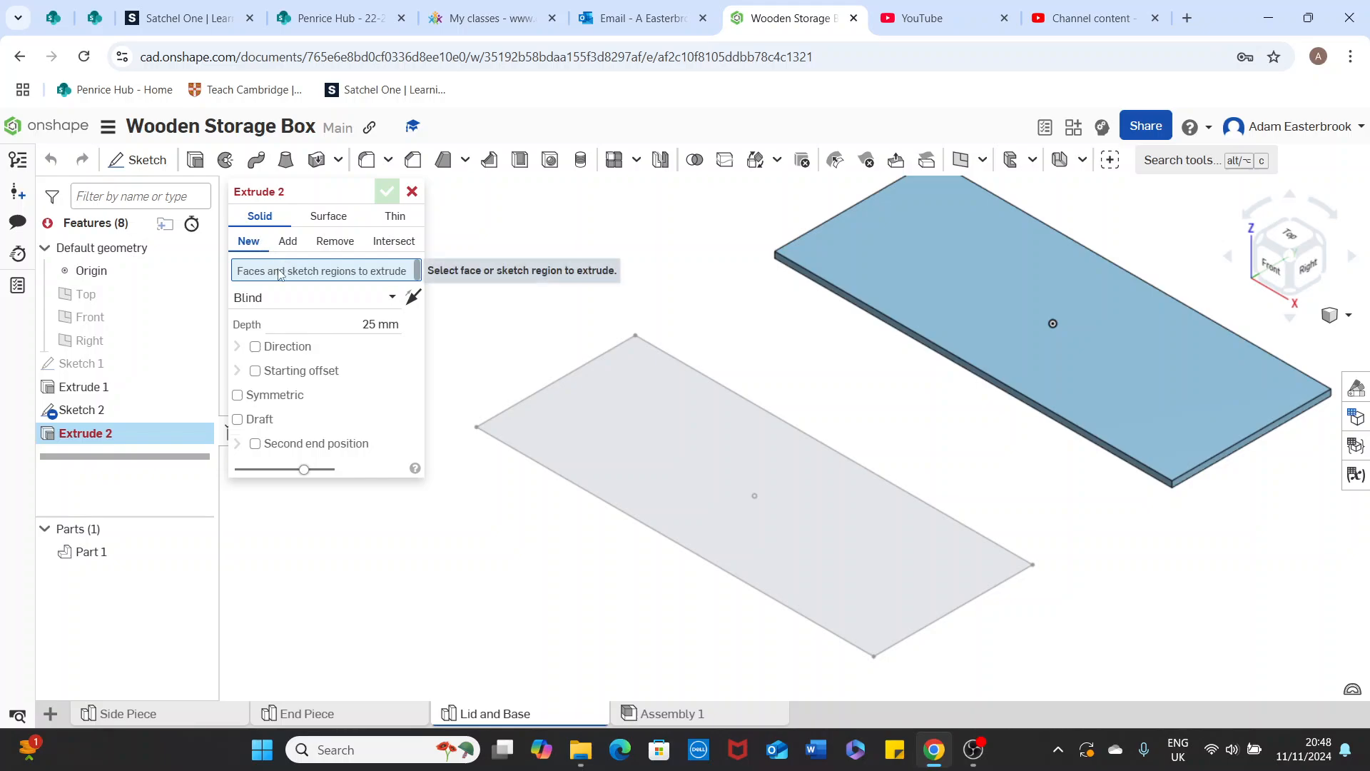
pyautogui.click(575, 405)
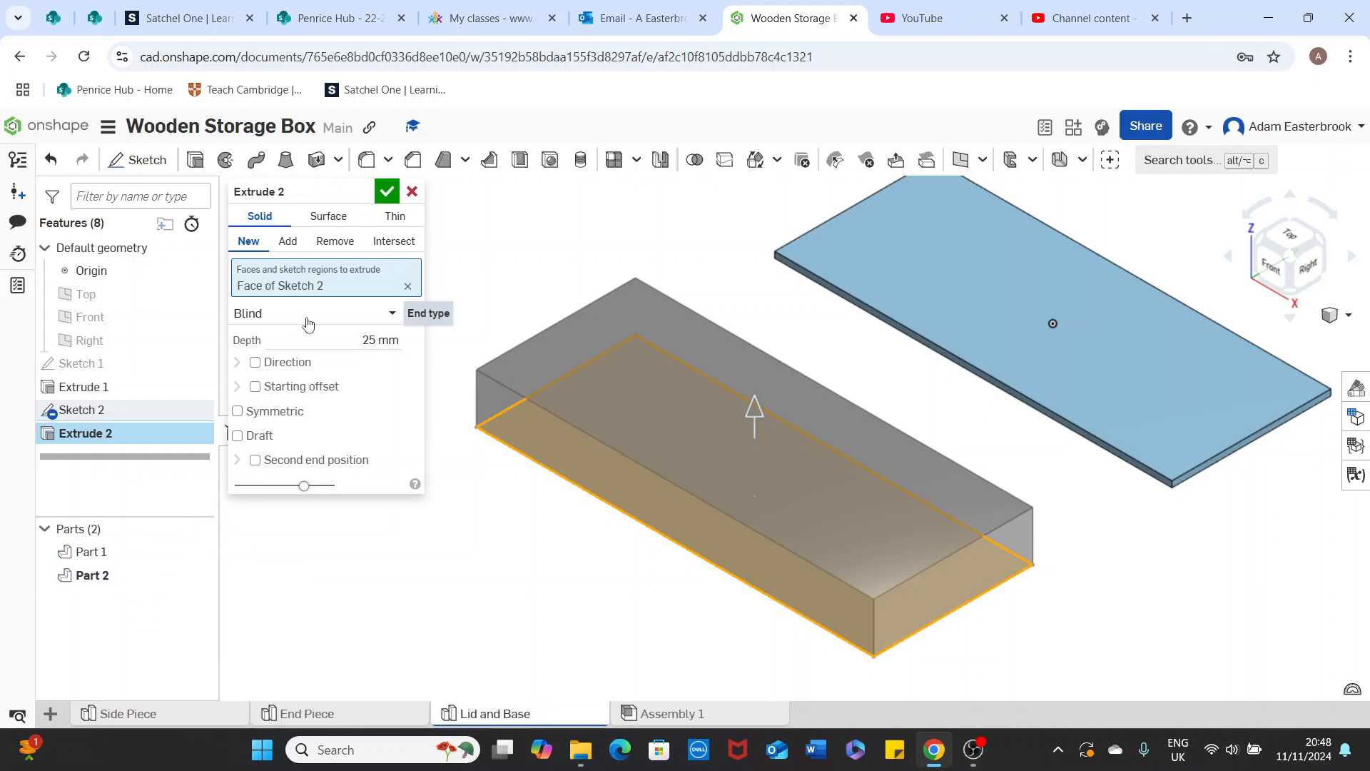
pyautogui.click(370, 339)
pyautogui.write('3 ')
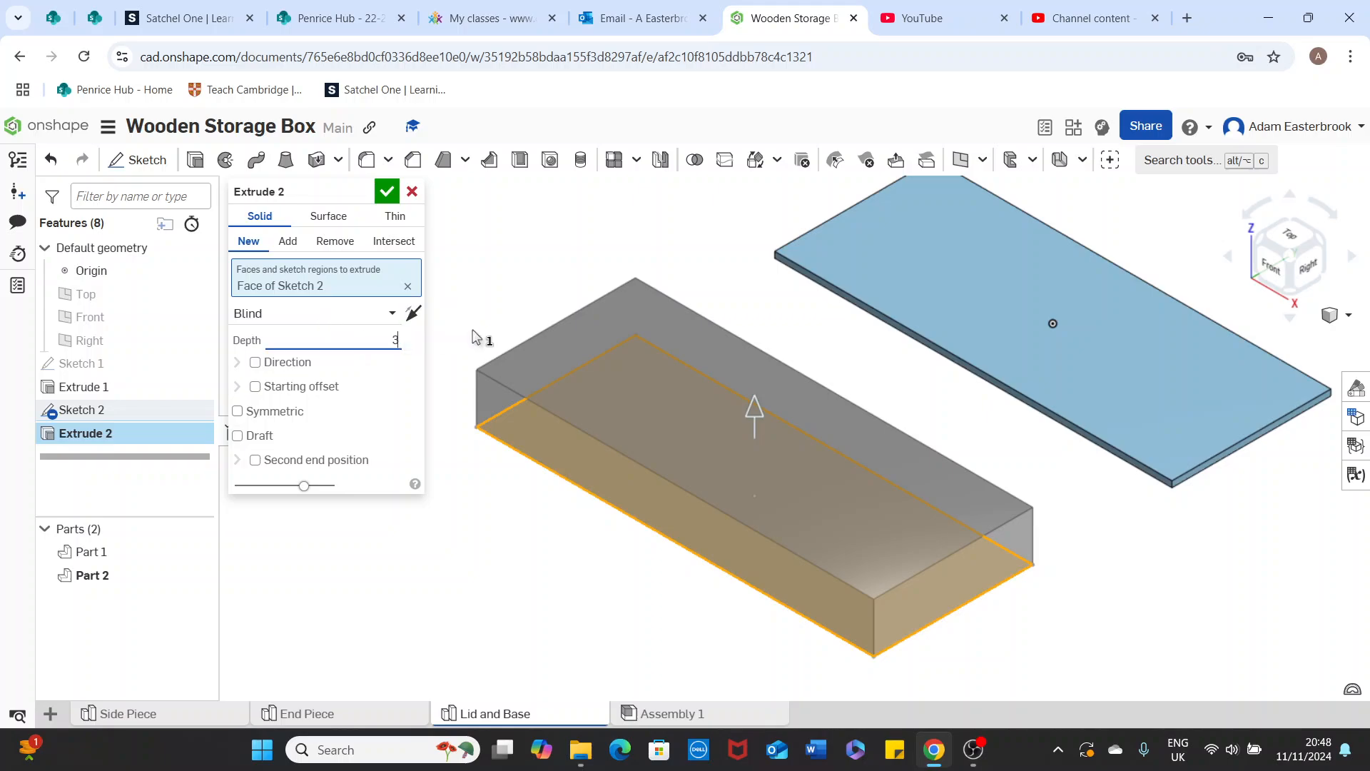
pyautogui.write('mm')
pyautogui.press('Return')
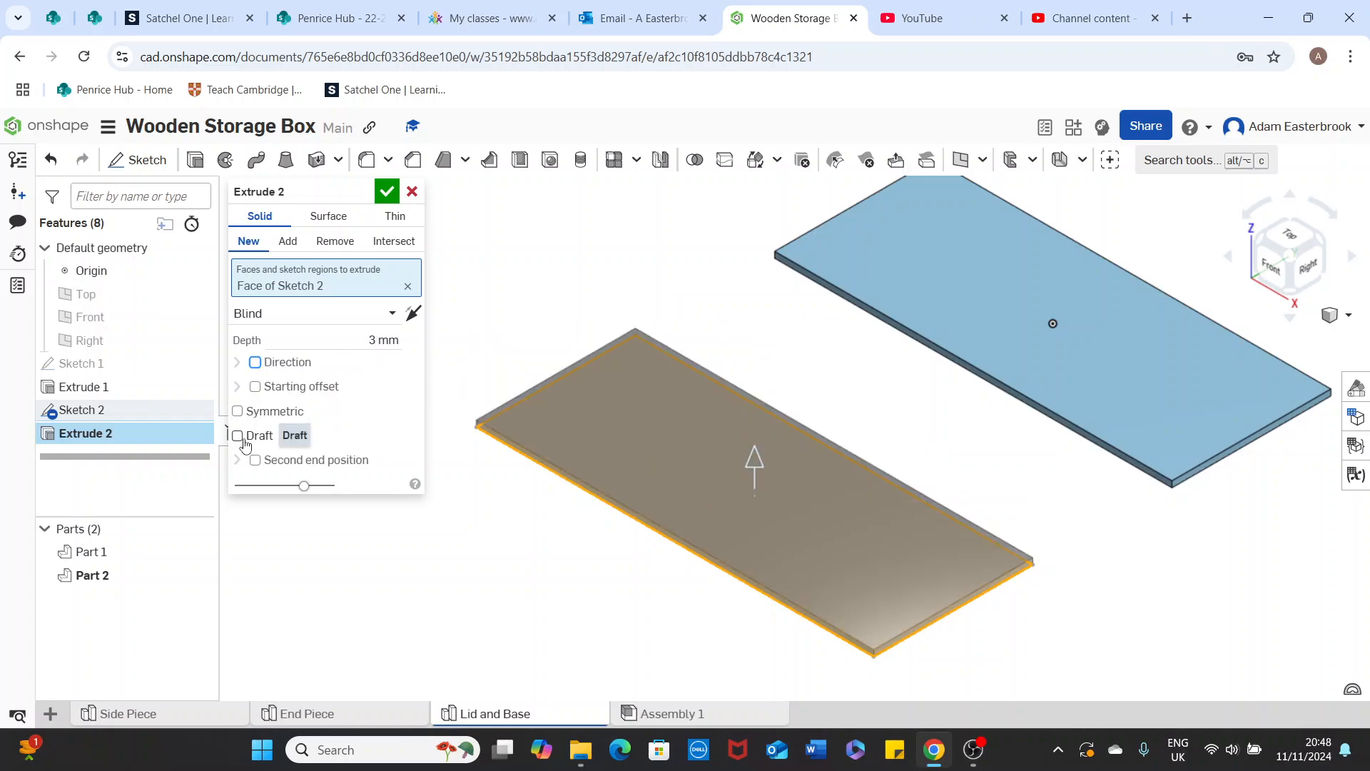
pyautogui.click(237, 412)
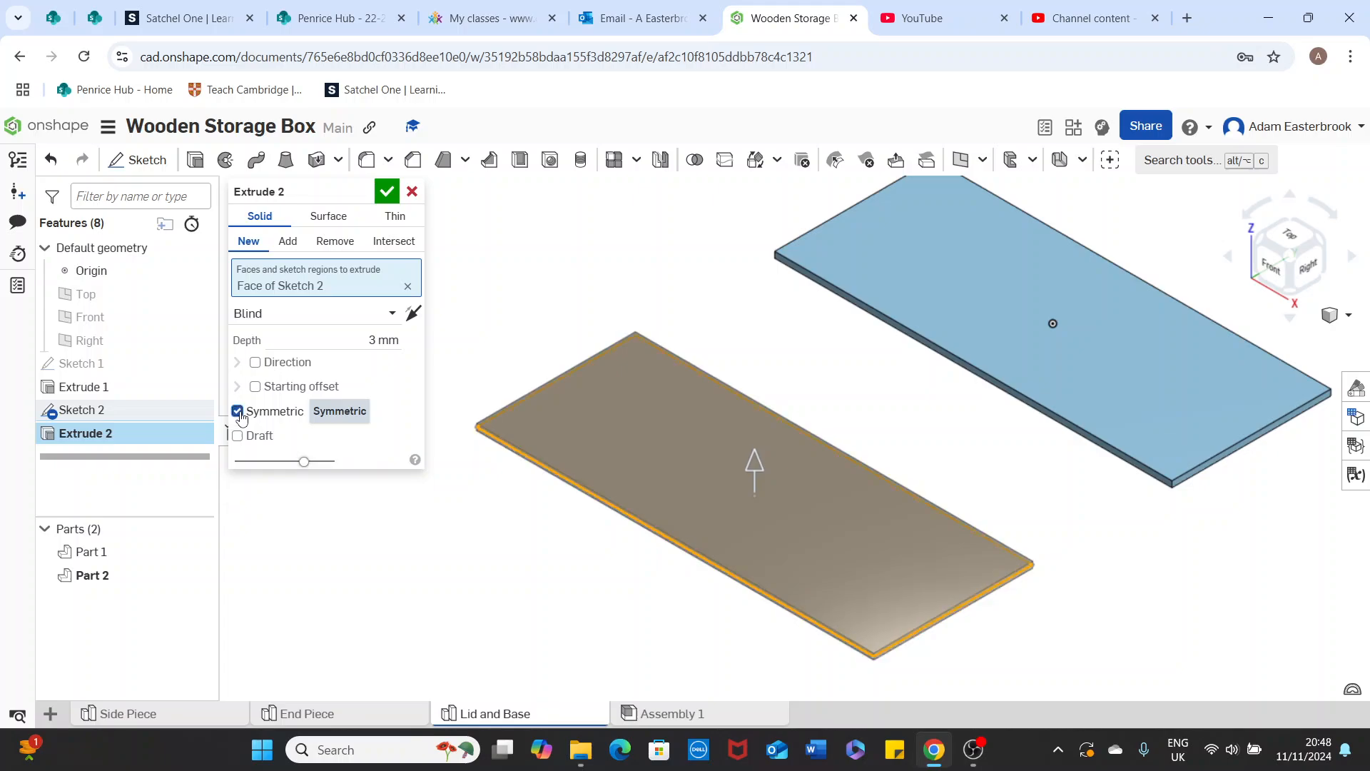
pyautogui.click(387, 192)
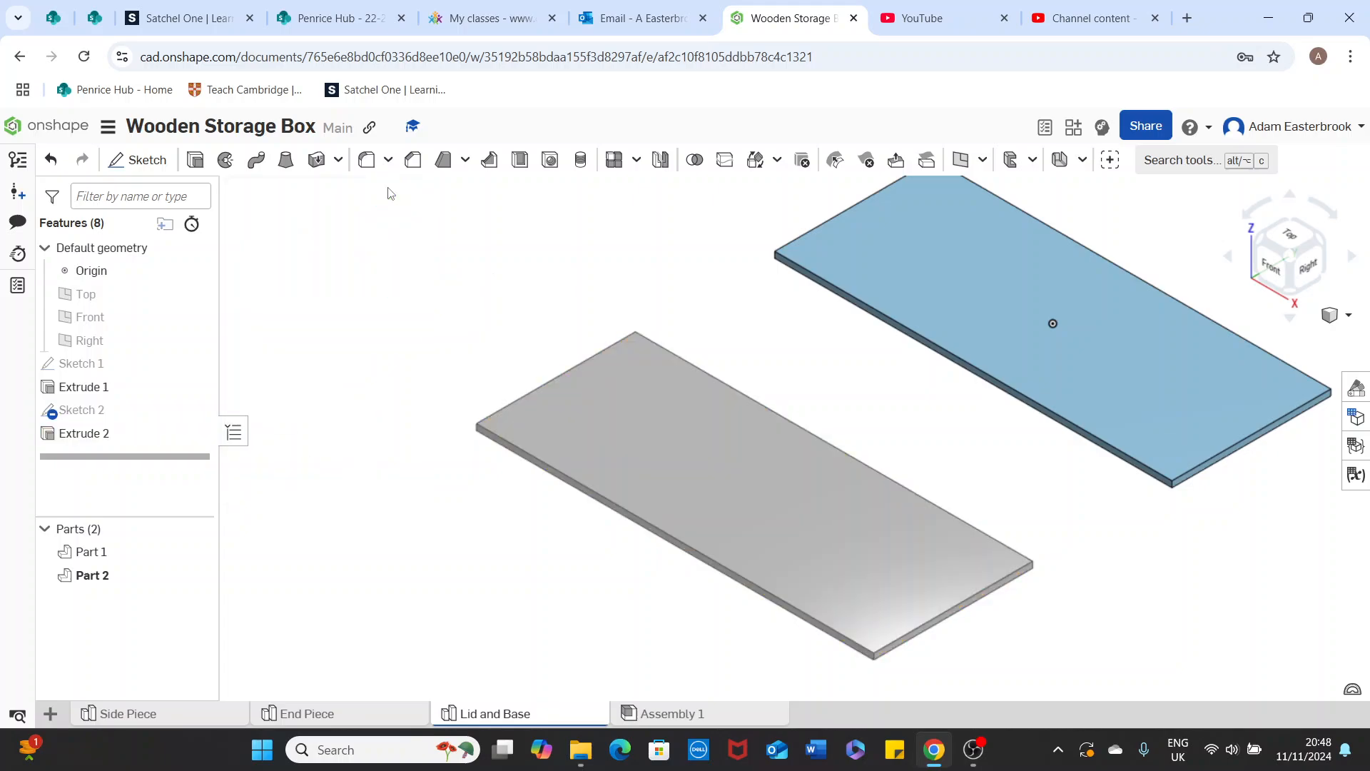
# Change the appearance of Part 1 to the light wood-like orange E9A554.
pyautogui.scroll(-2, 659, 314)
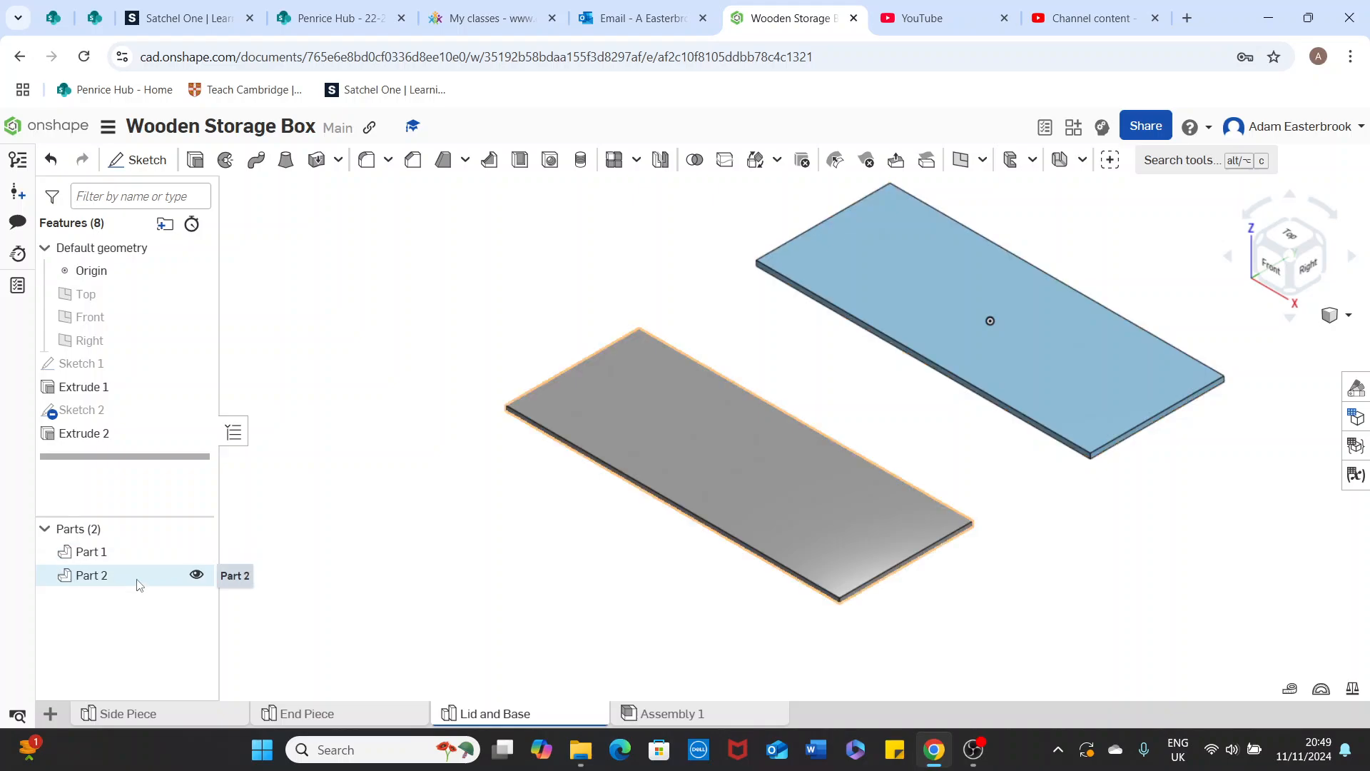
pyautogui.rightClick(120, 559)
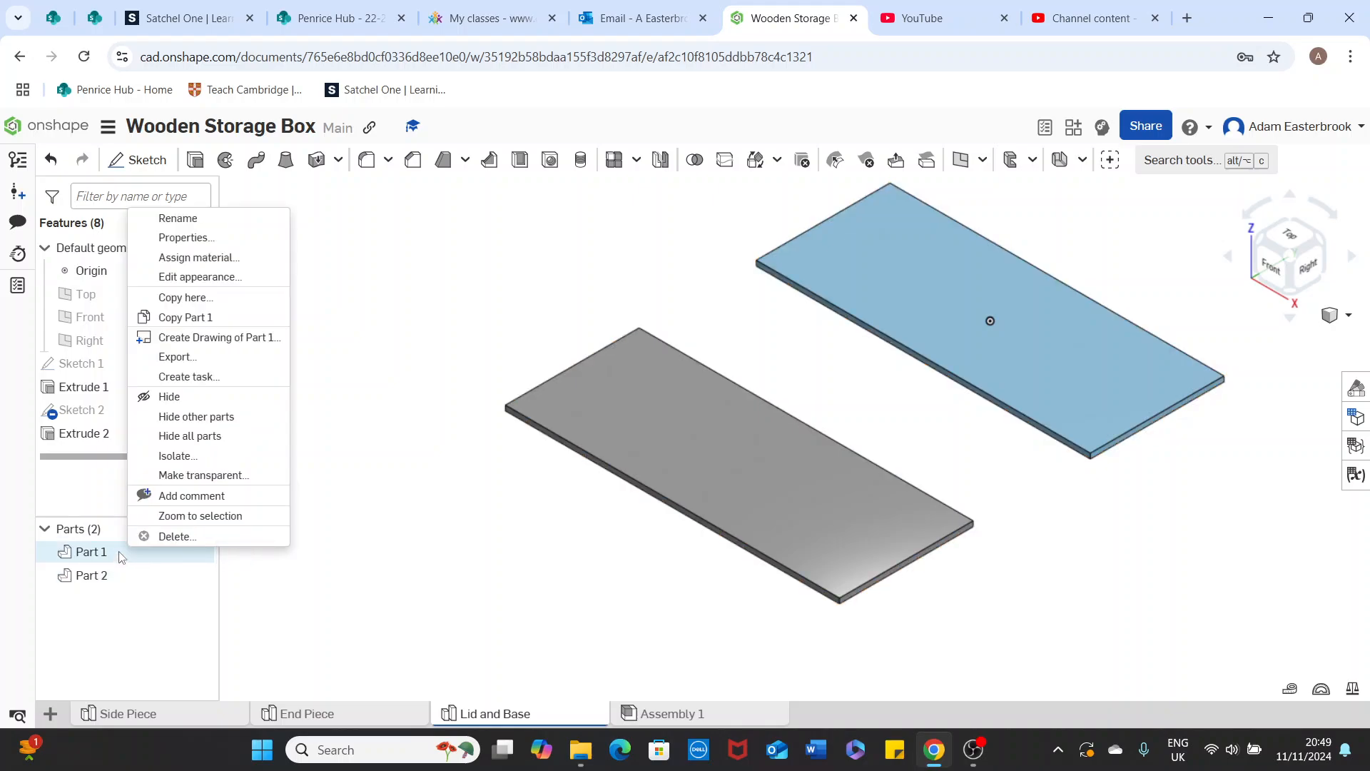
pyautogui.click(214, 277)
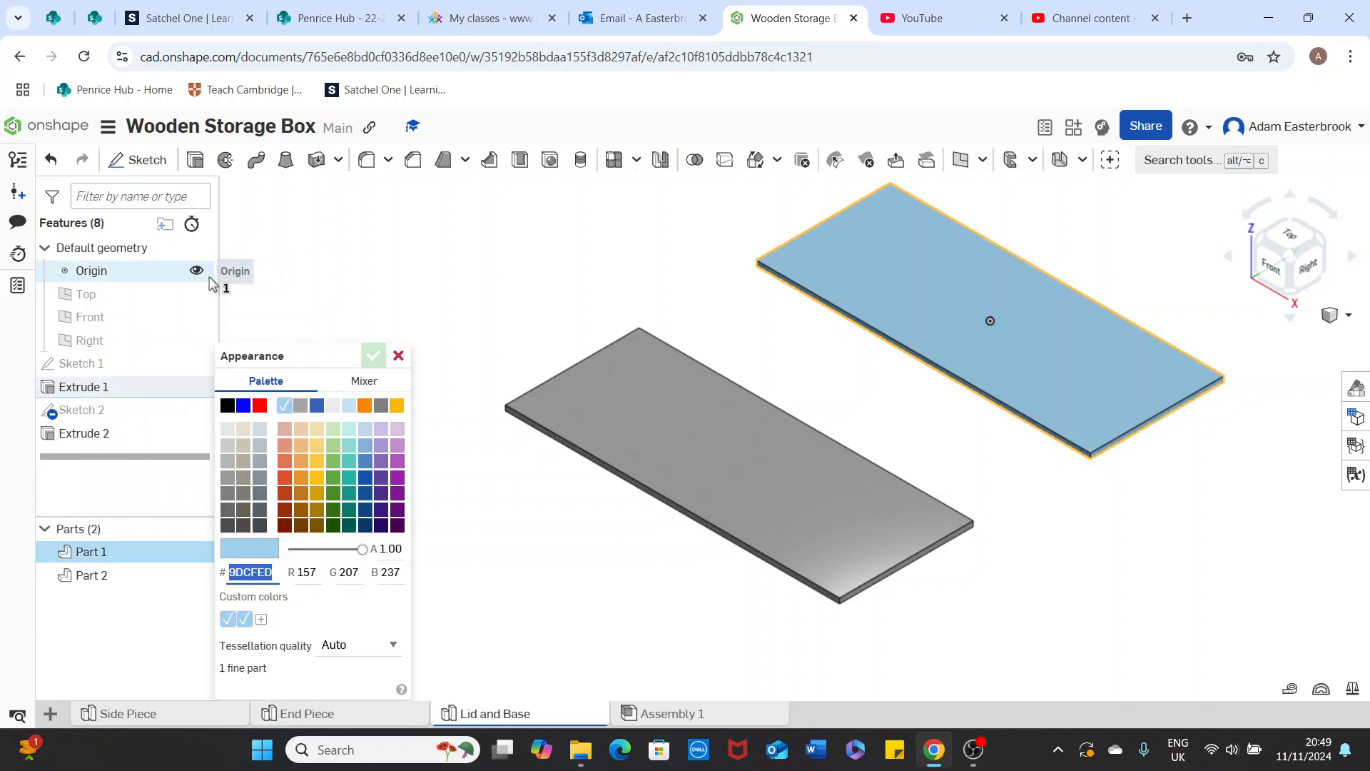
pyautogui.click(302, 429)
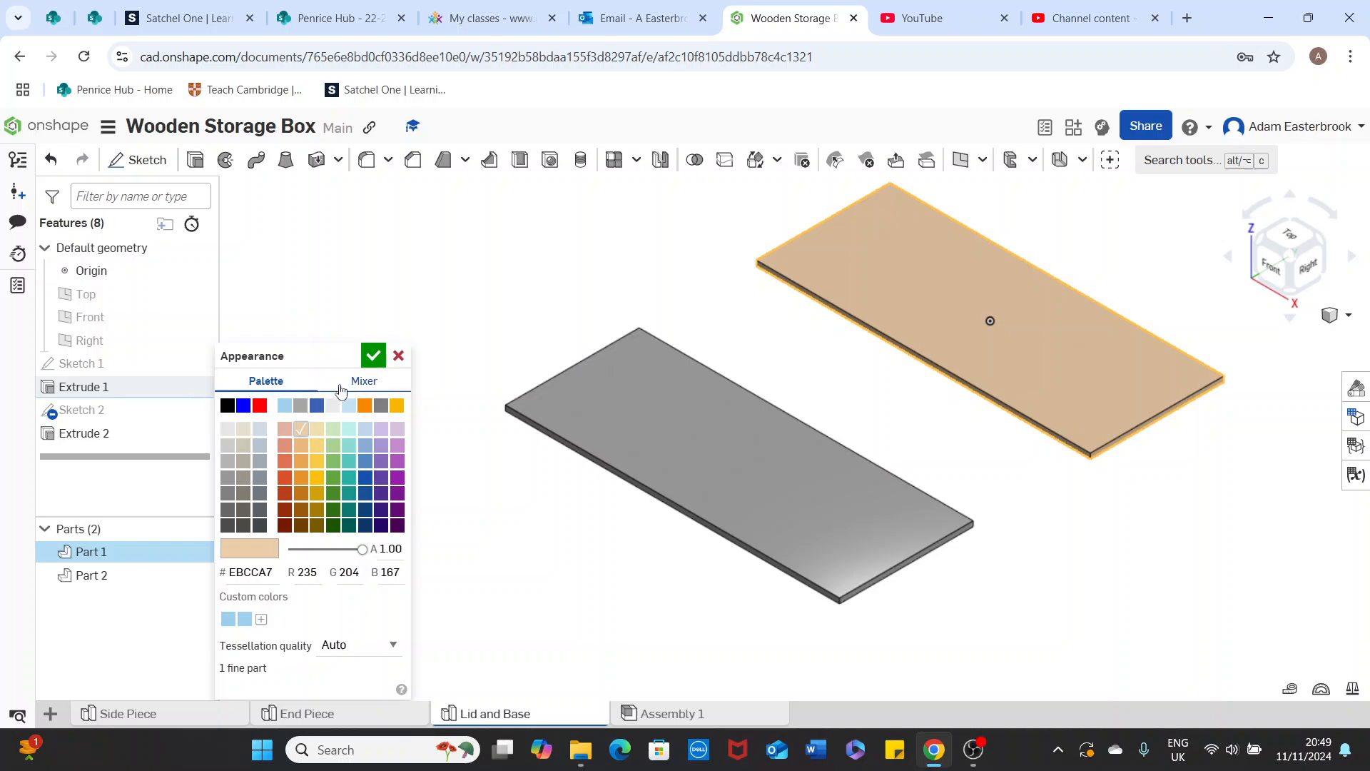
pyautogui.click(314, 478)
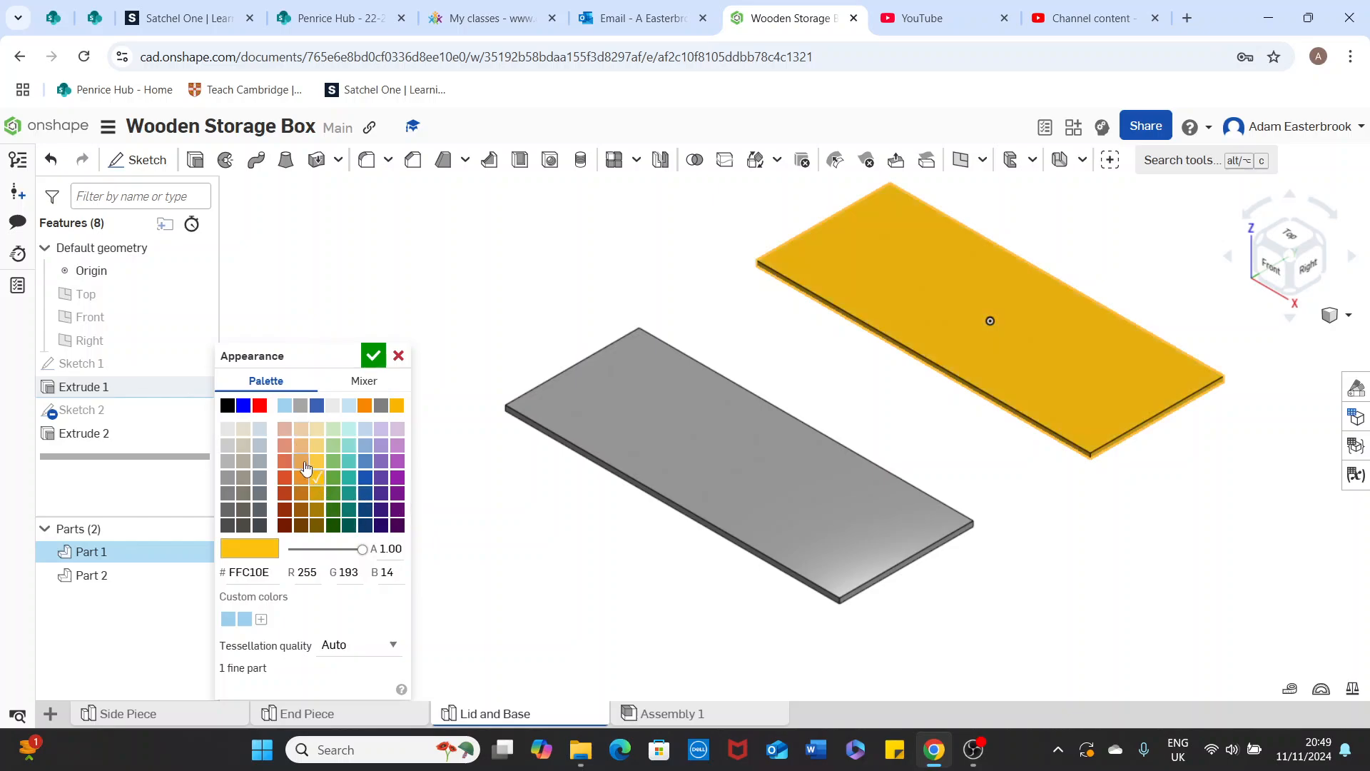
pyautogui.click(301, 460)
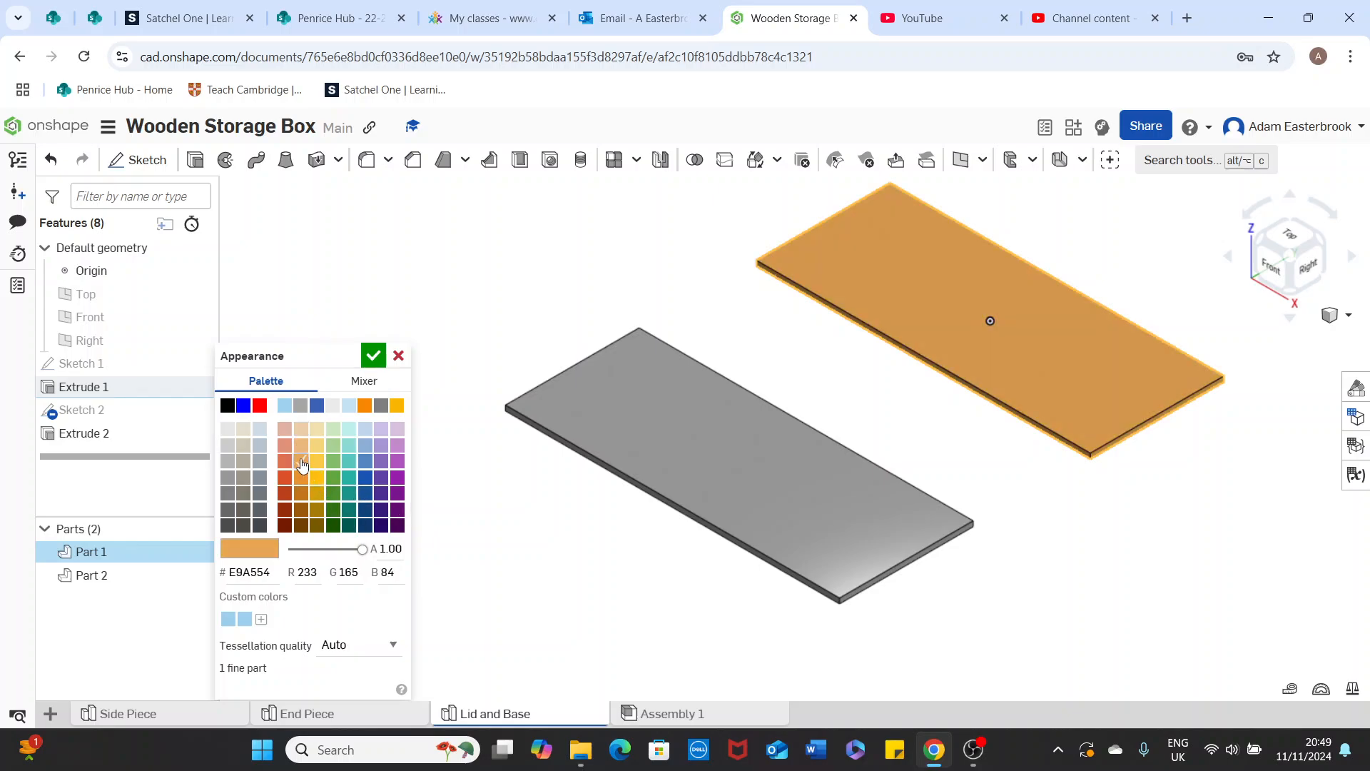
pyautogui.click(375, 361)
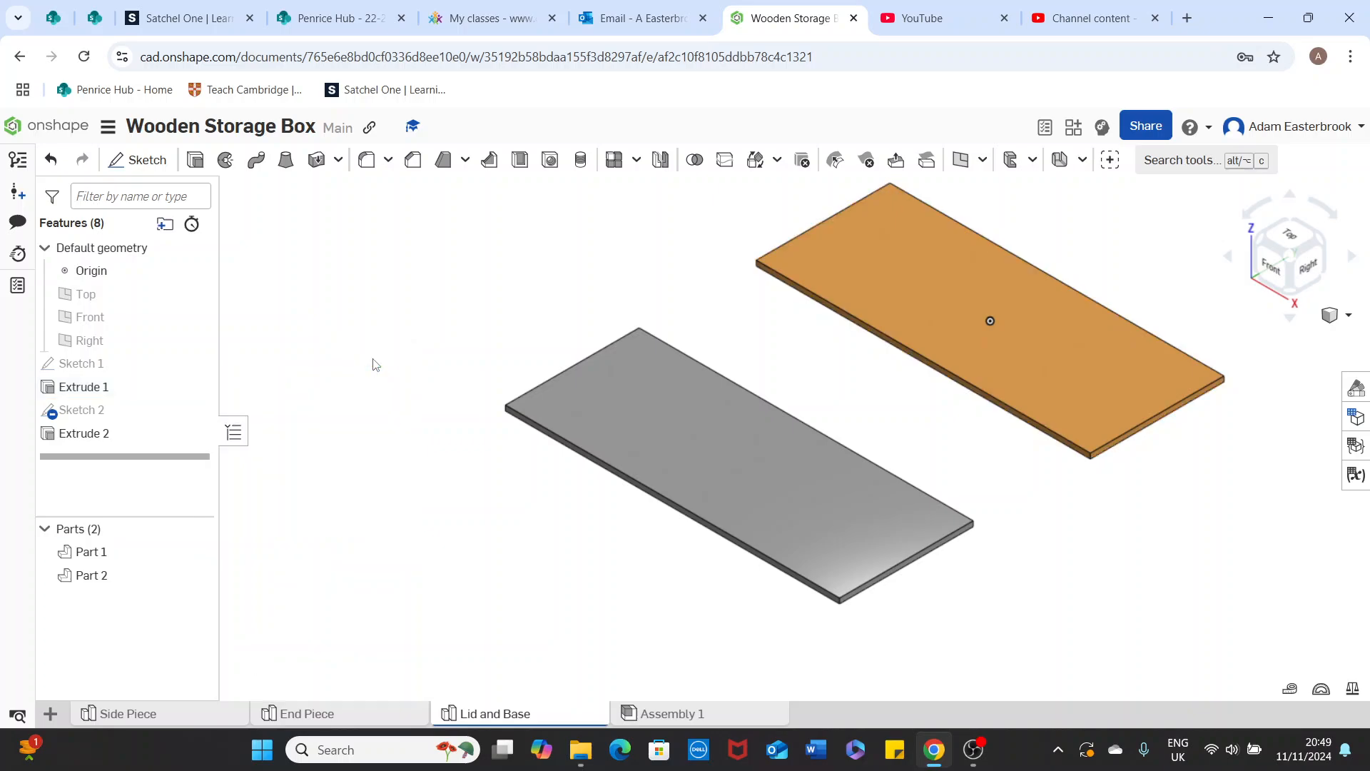
# Give Part 2 the same orange colour, E9A554, as the first panel.
pyautogui.rightClick(120, 578)
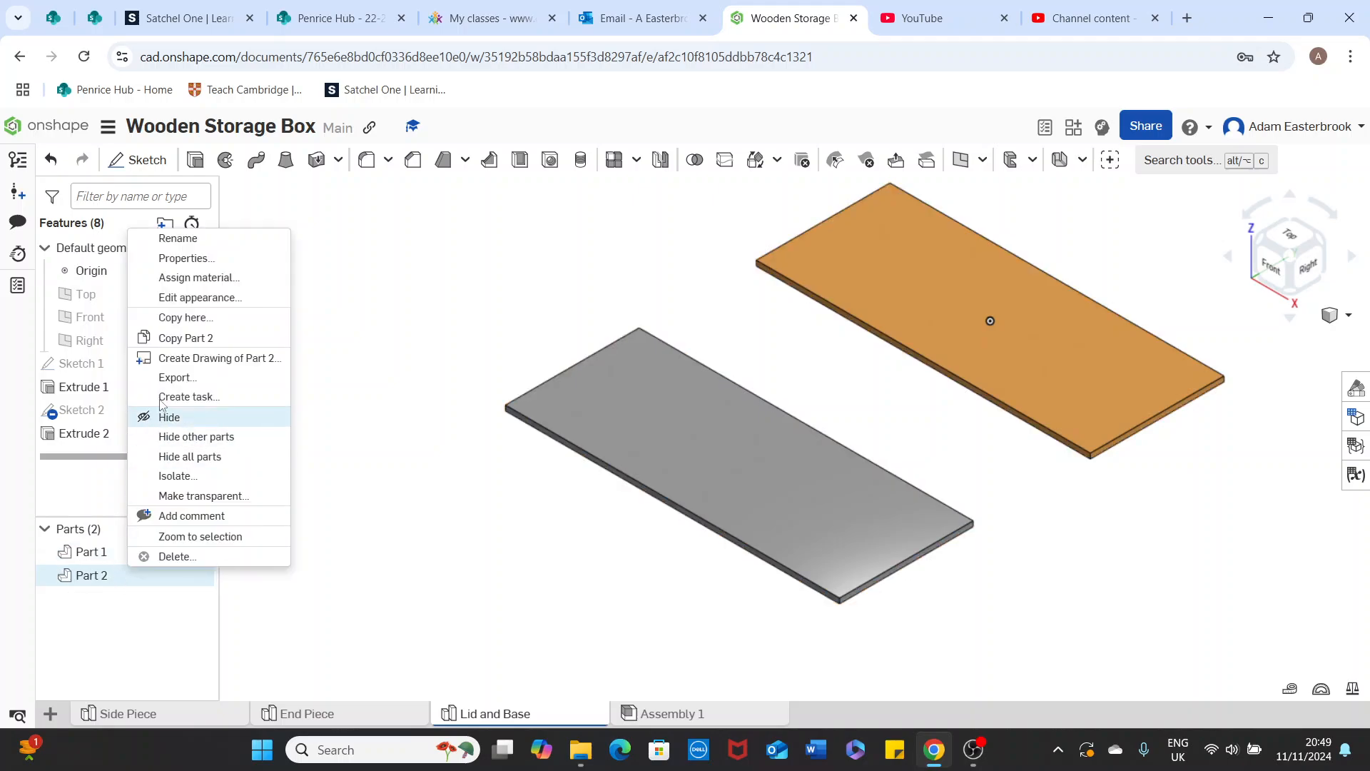
pyautogui.click(199, 297)
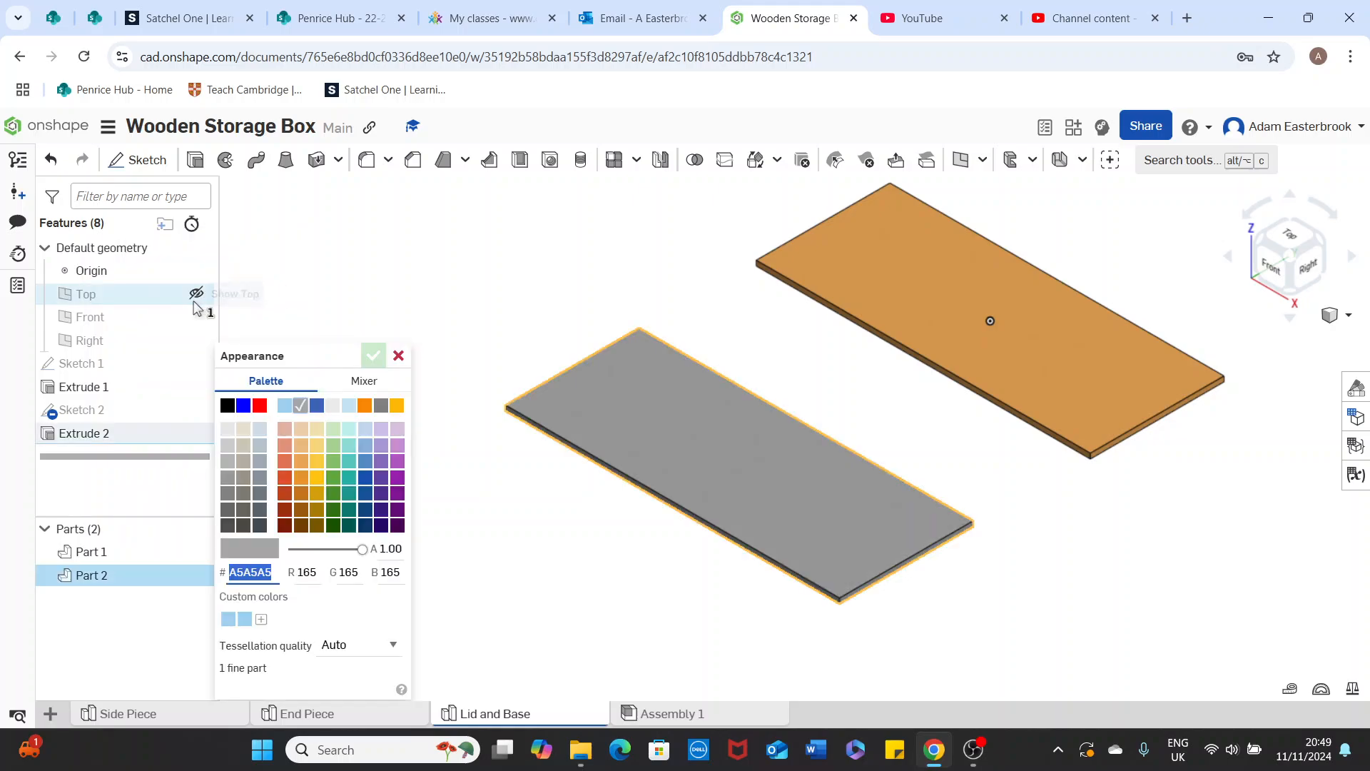
pyautogui.click(298, 460)
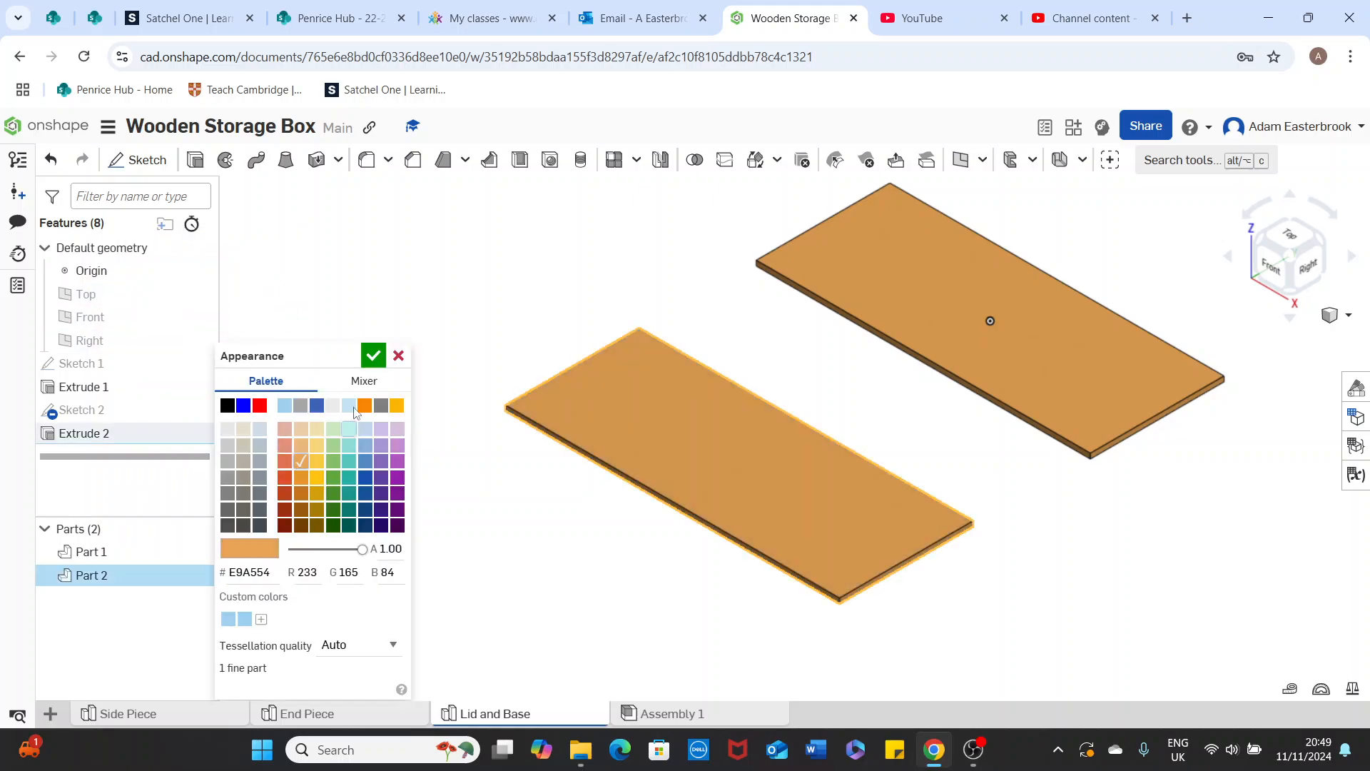
pyautogui.click(373, 355)
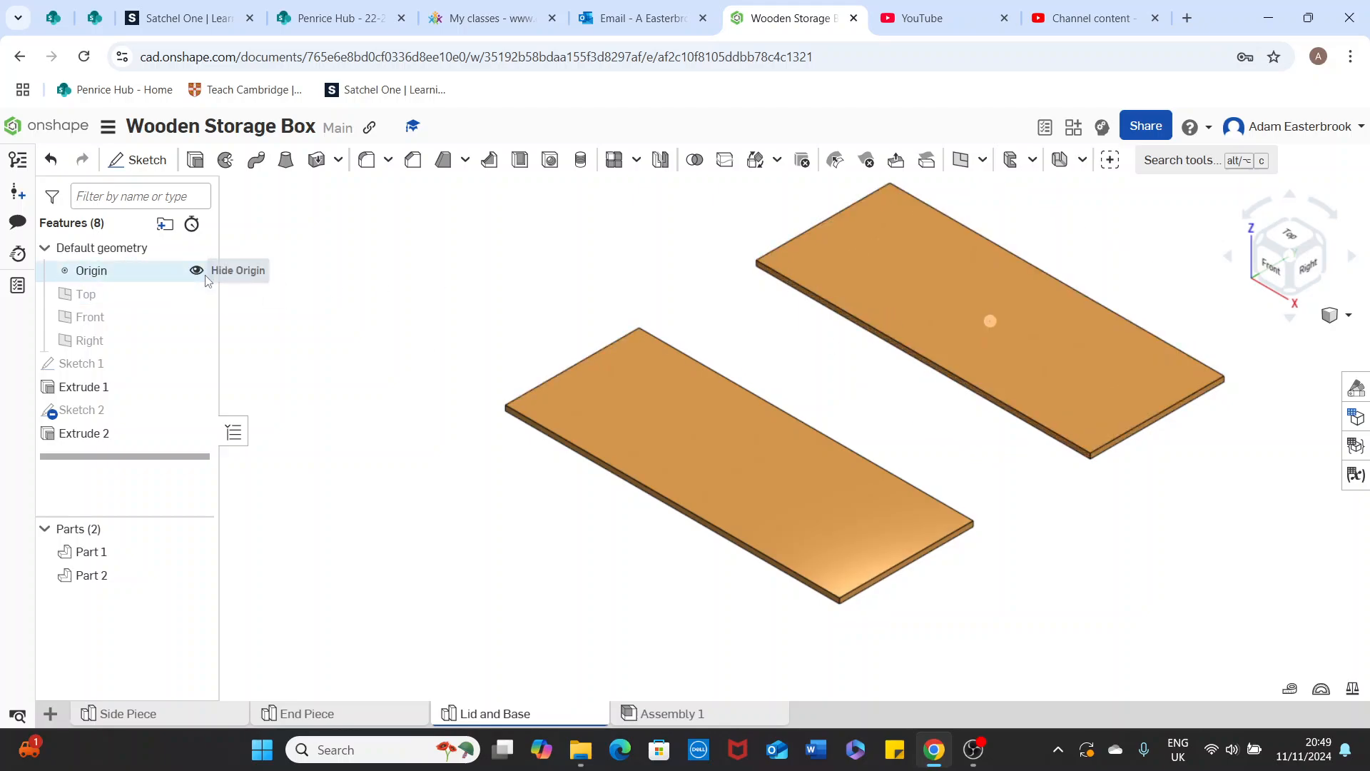
# Hide the origin so only the two coloured panels are displayed.
pyautogui.click(196, 272)
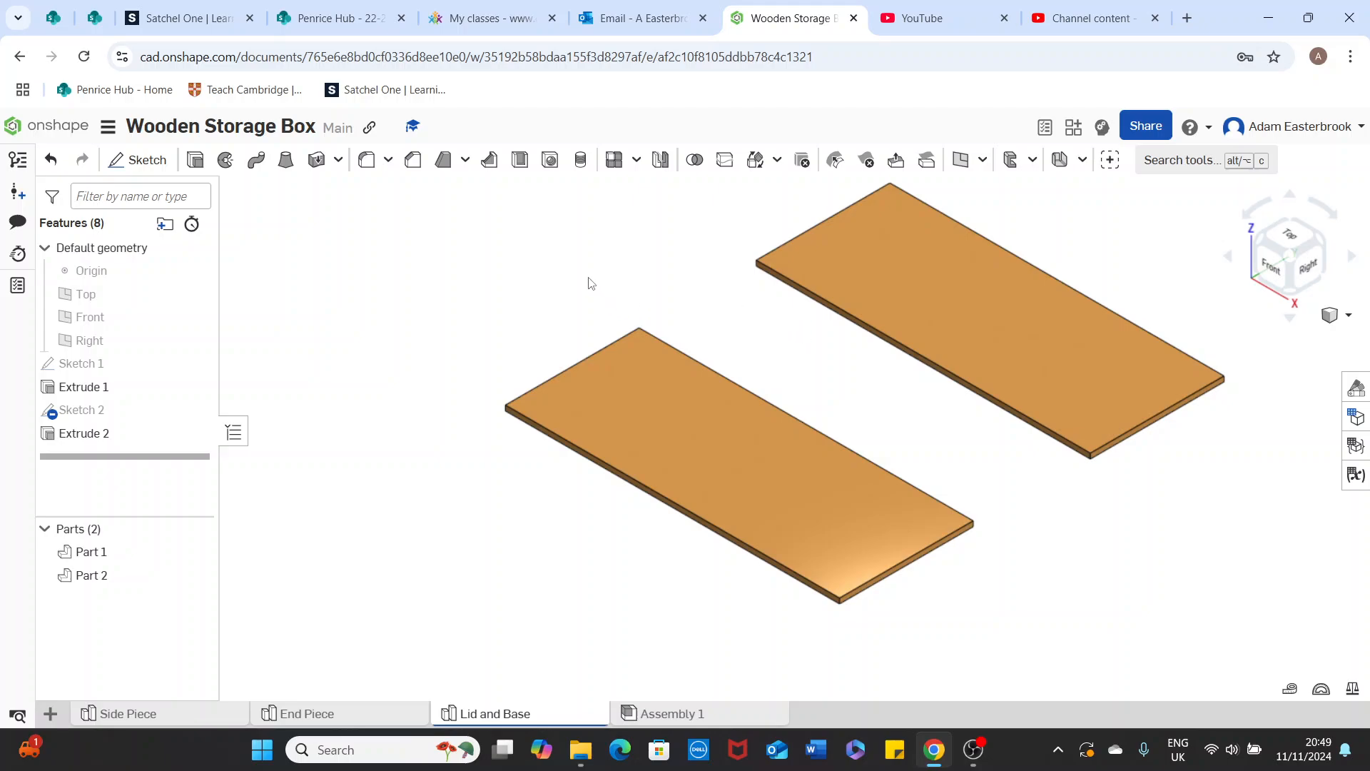
pyautogui.moveTo(590, 281); pyautogui.dragTo(589, 283, button='right')
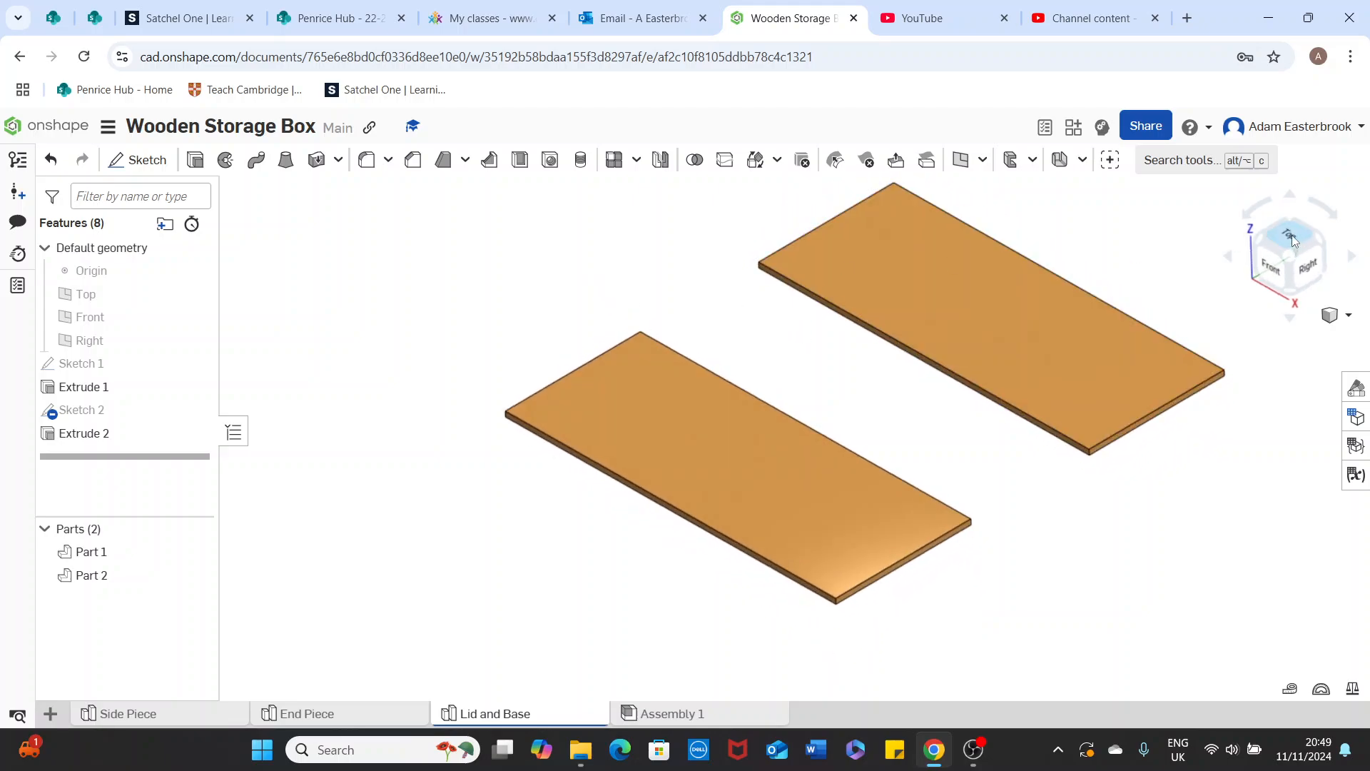
pyautogui.click(1348, 318)
pyautogui.click(1241, 336)
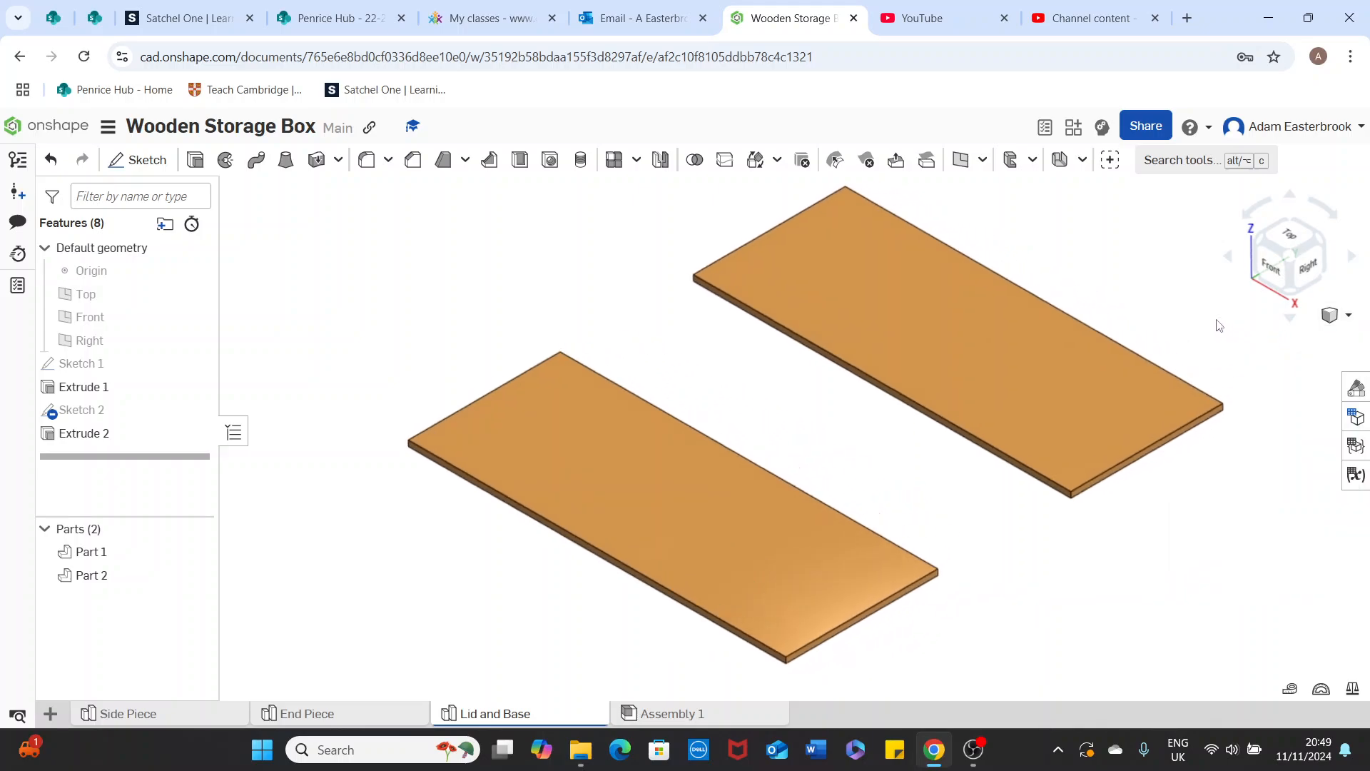